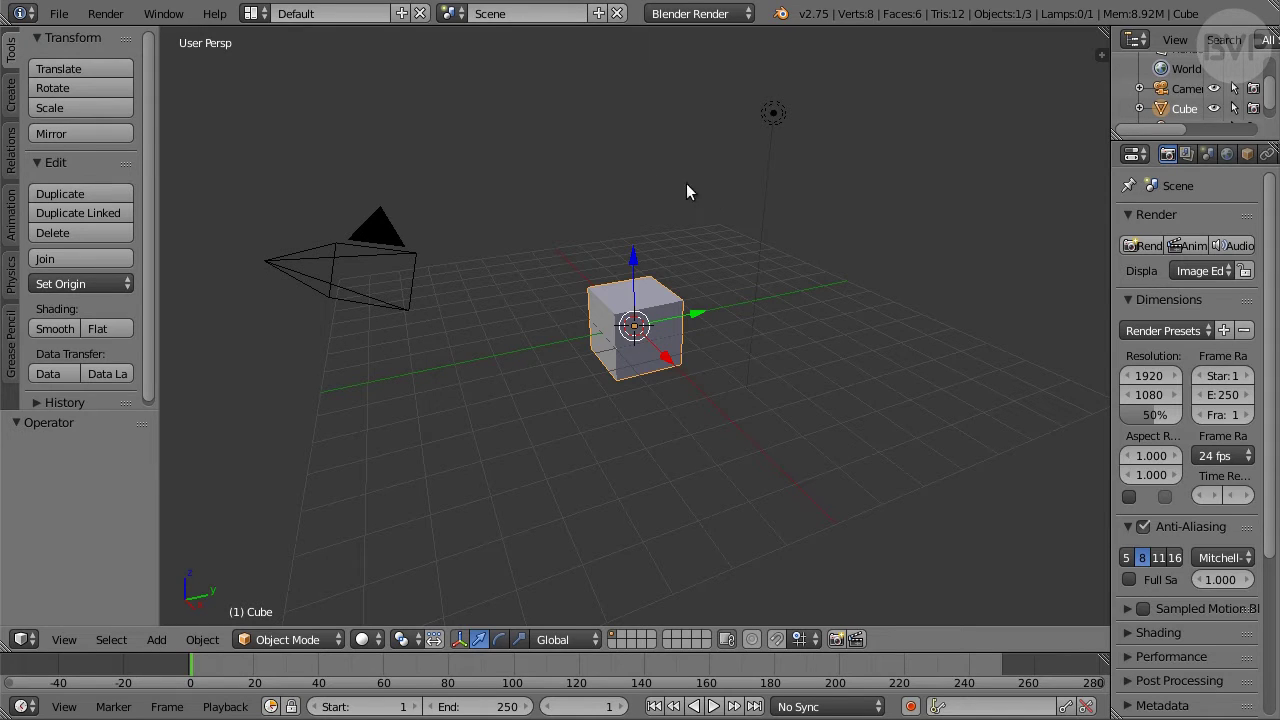
# Step: Open the User Preferences window, look over the Editing settings and close it again
pyautogui.click(59, 13)
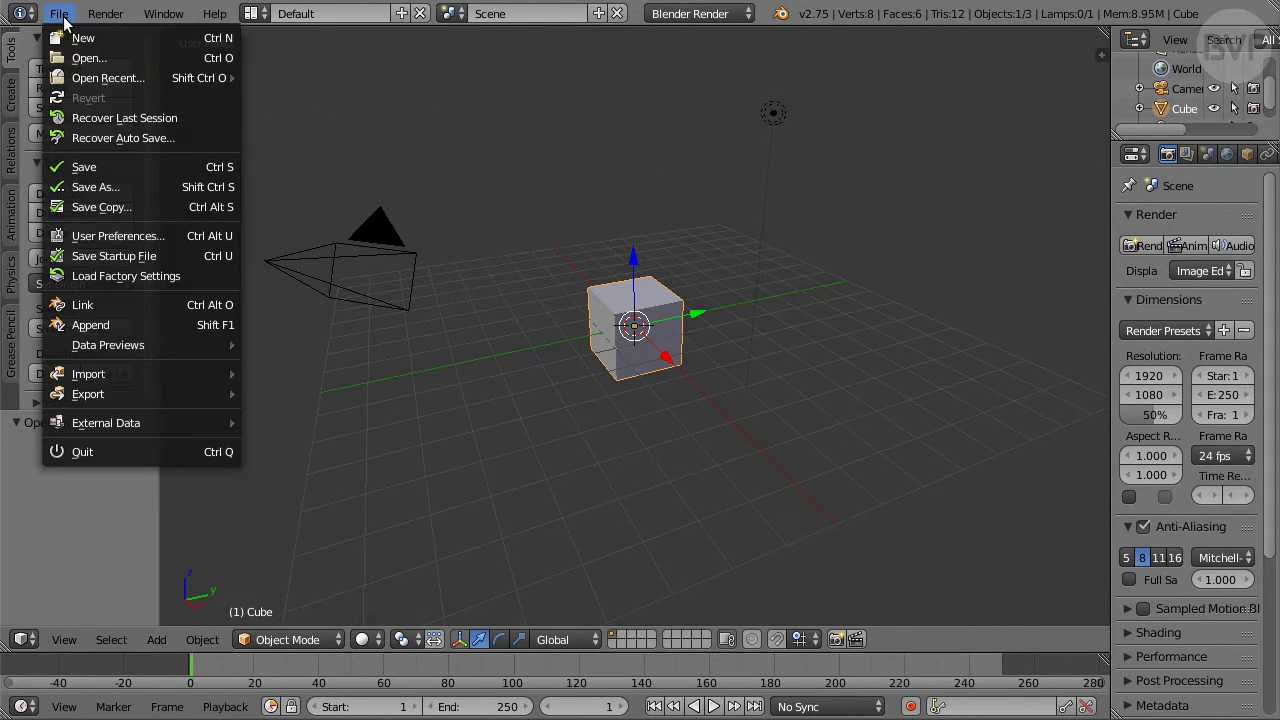
pyautogui.click(177, 235)
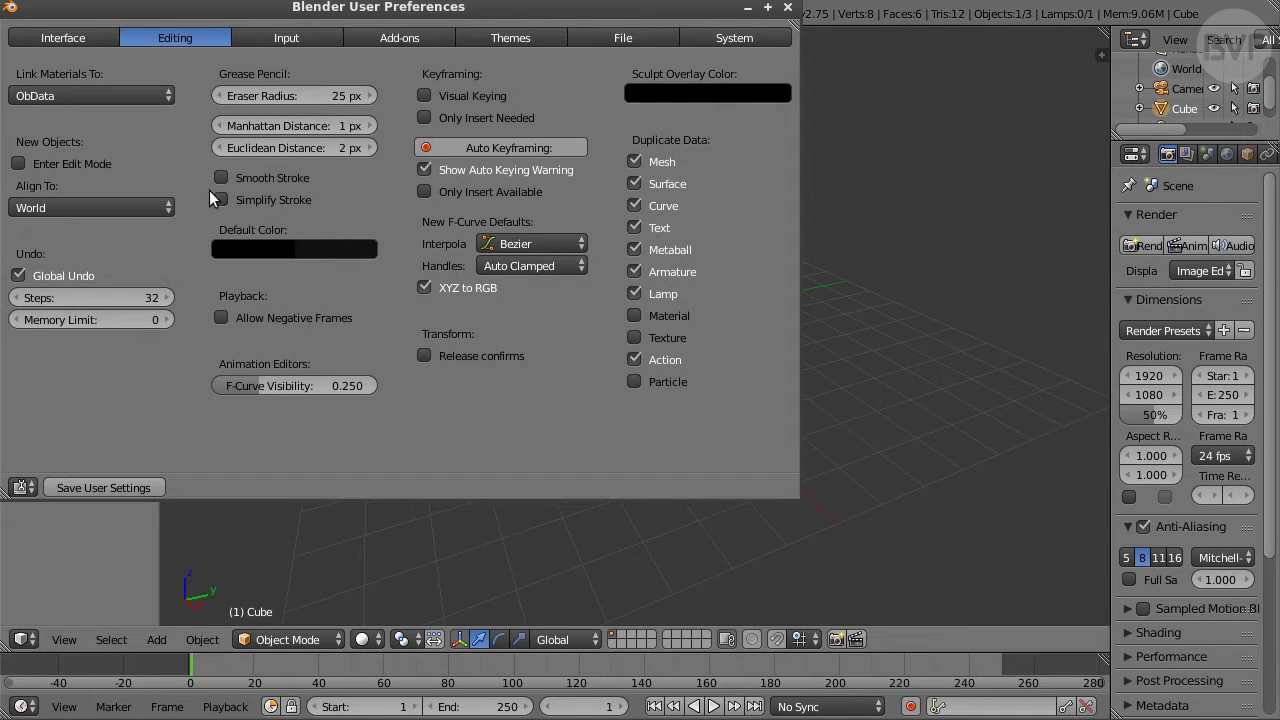
pyautogui.moveTo(265, 6); pyautogui.dragTo(509, 77)
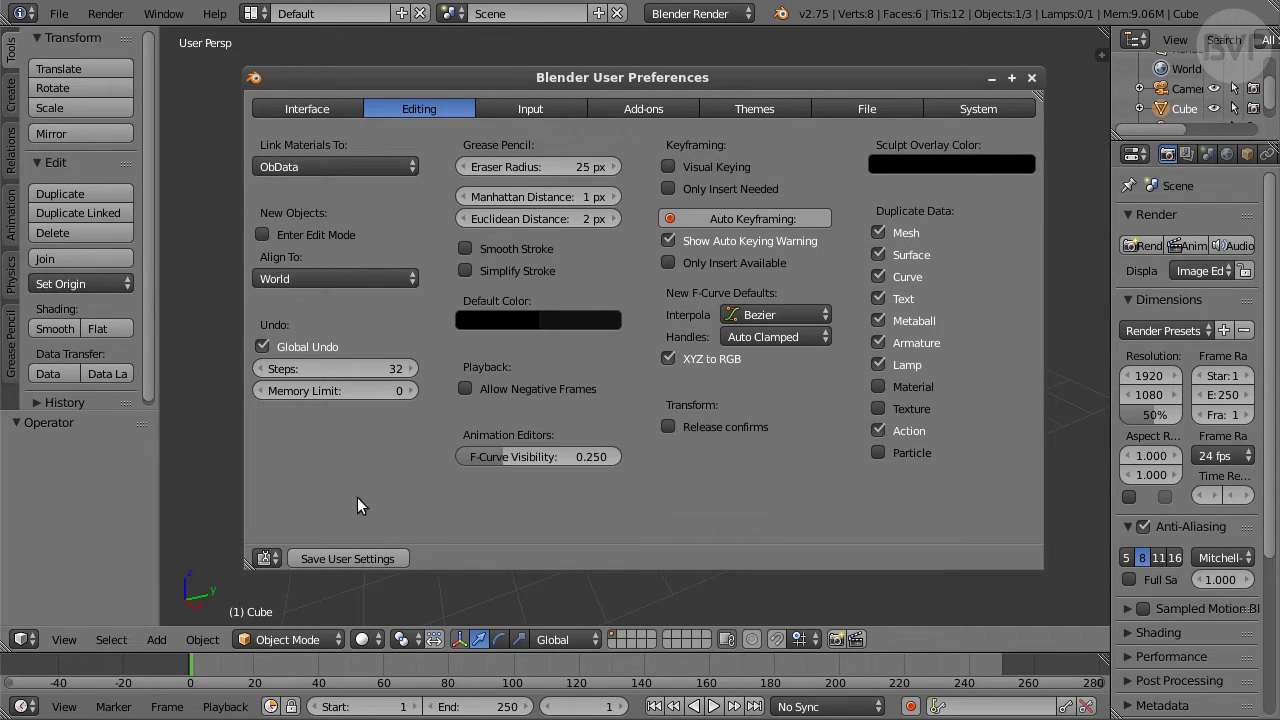
pyautogui.click(266, 557)
pyautogui.click(1032, 78)
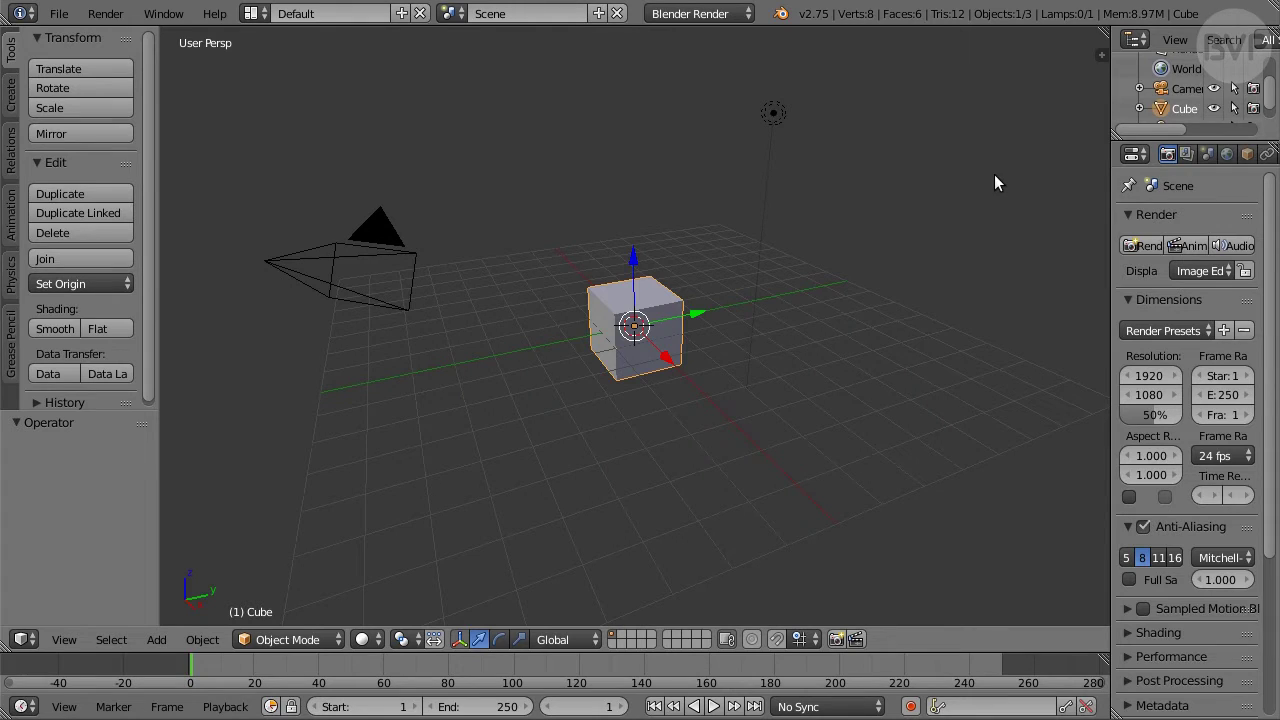
# Step: Join the timeline area into the 3D View so the 3D View takes over its space
pyautogui.rightClick(904, 651)
pyautogui.click(886, 672)
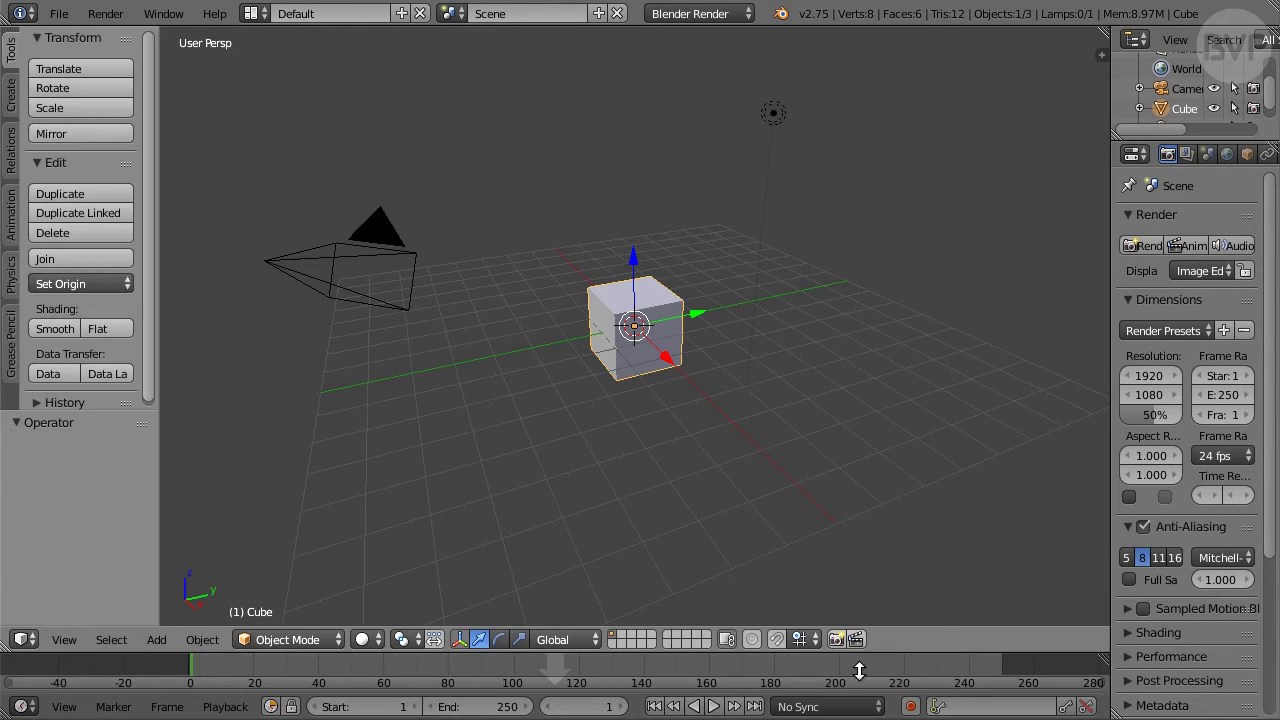
pyautogui.click(784, 677)
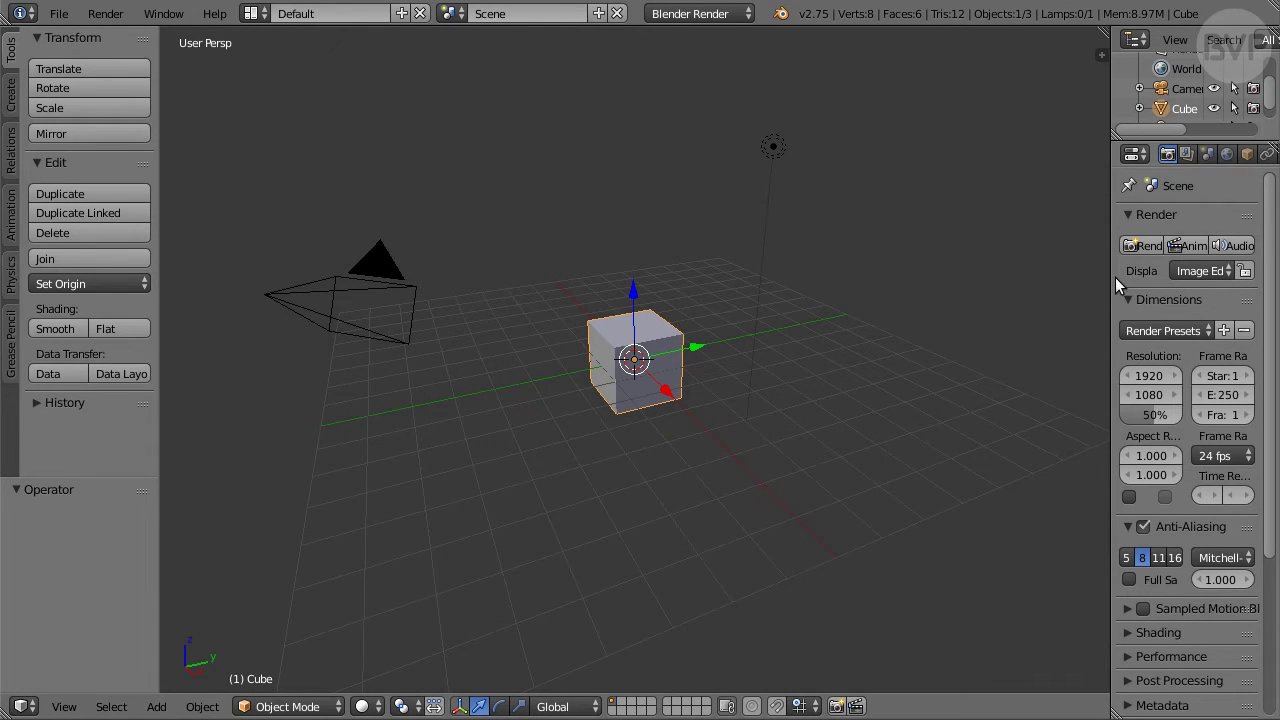
# Step: Widen the Properties area to about two fifths of the window and join the Outliner area into it
pyautogui.moveTo(1111, 271); pyautogui.dragTo(753, 330)
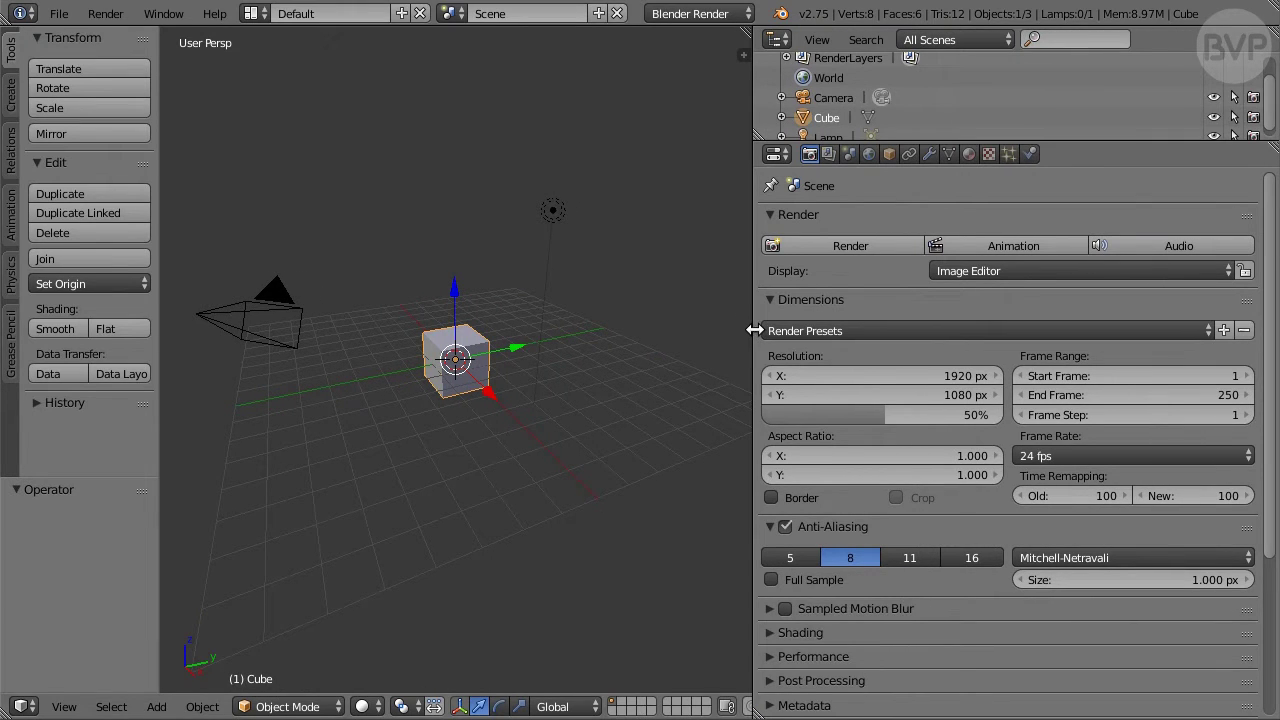
pyautogui.rightClick(1067, 141)
pyautogui.click(1045, 137)
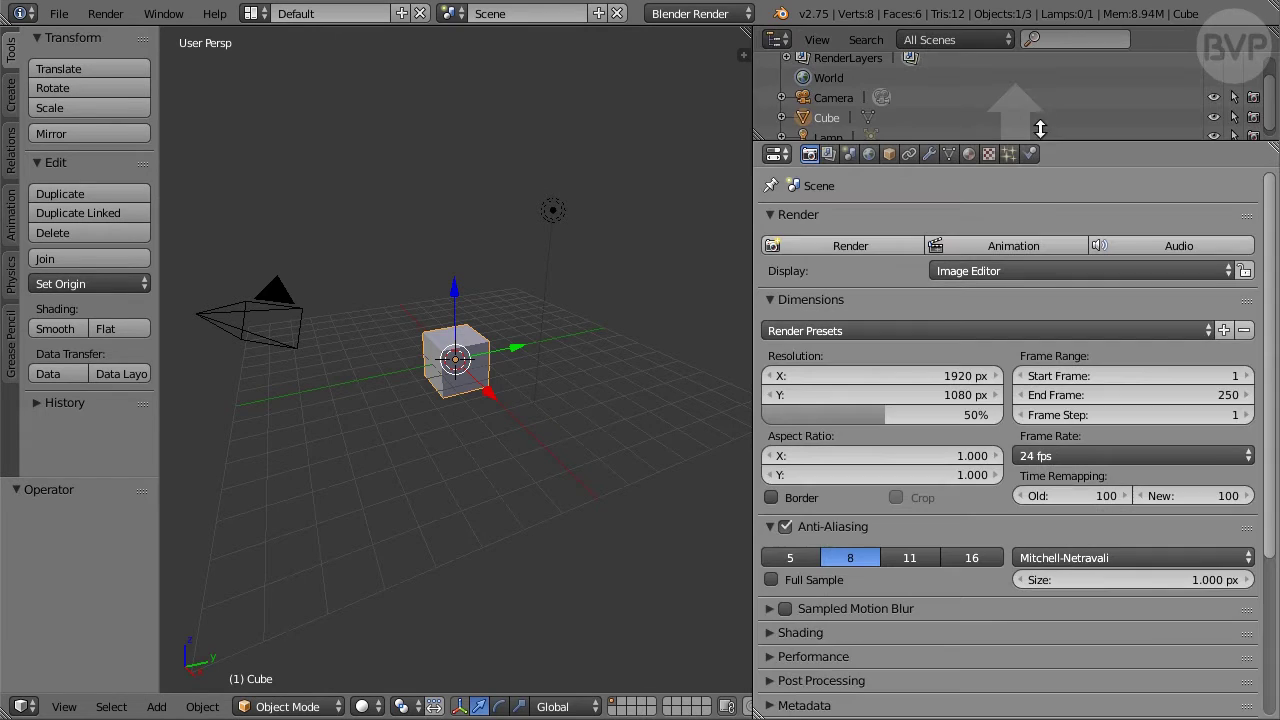
pyautogui.click(1060, 82)
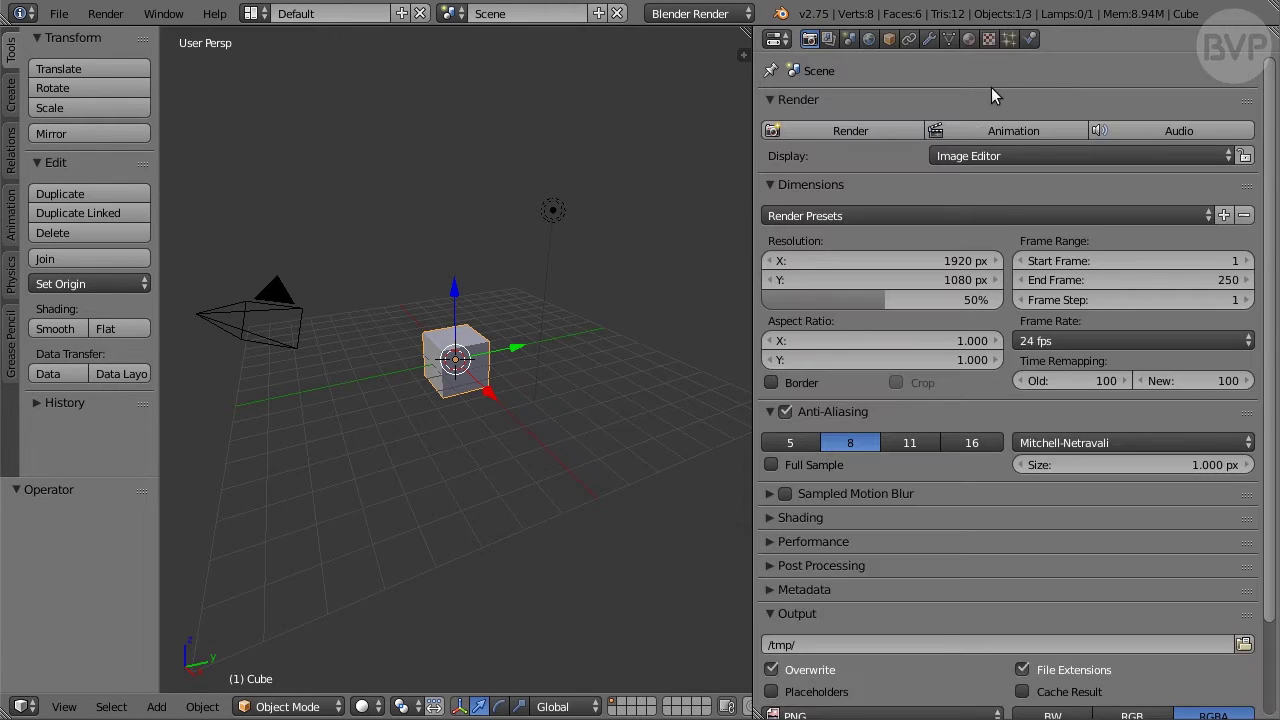
# Step: Change the Properties area into a 3D View and the original 3D View area into User Preferences
pyautogui.click(777, 39)
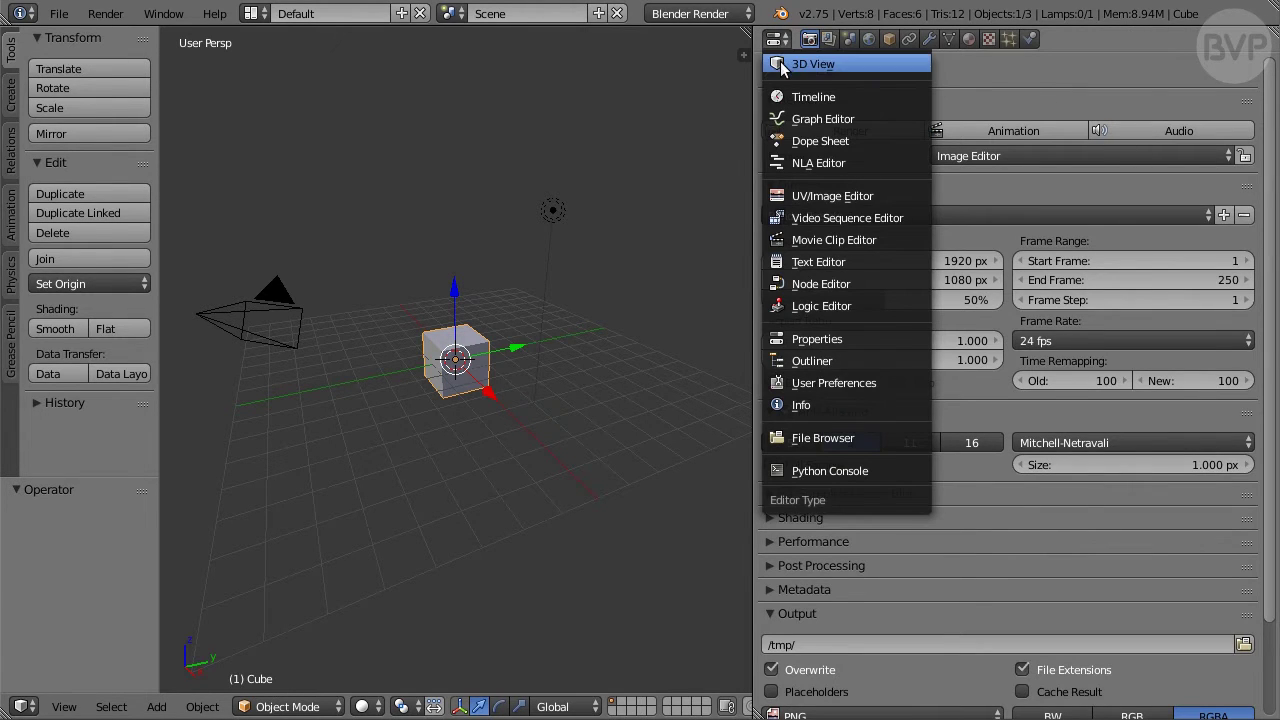
pyautogui.click(876, 63)
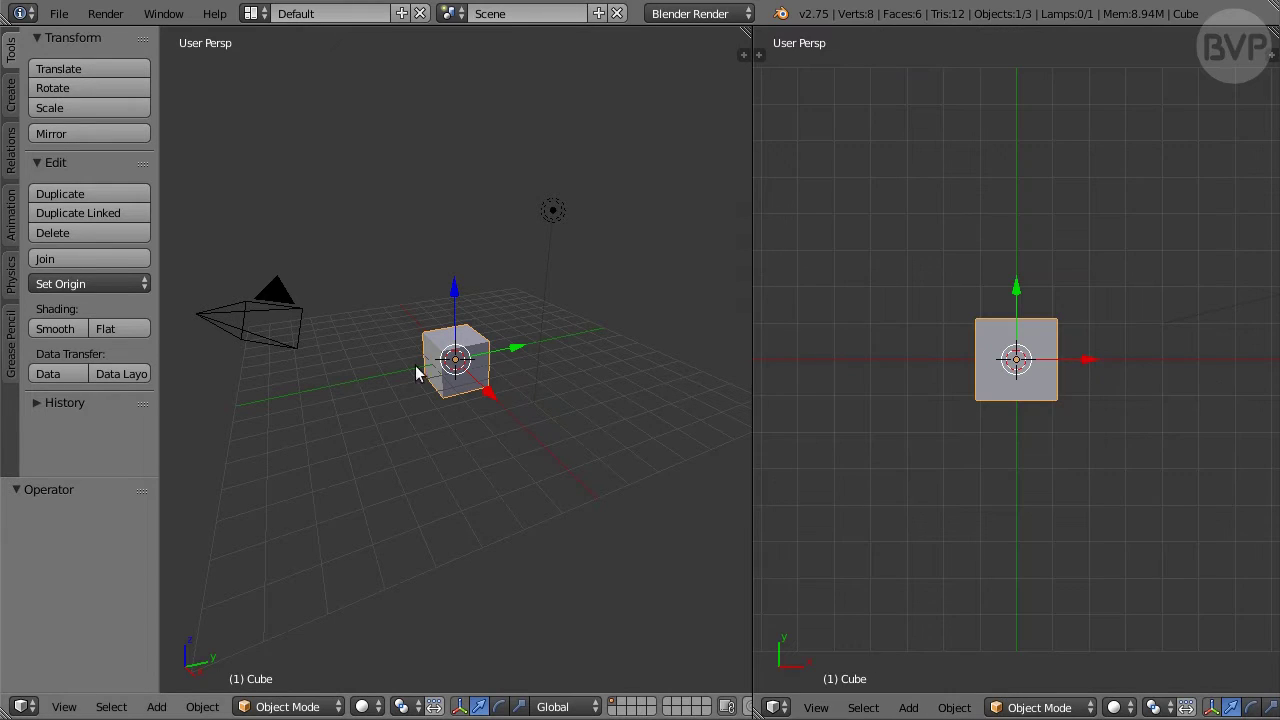
pyautogui.click(30, 706)
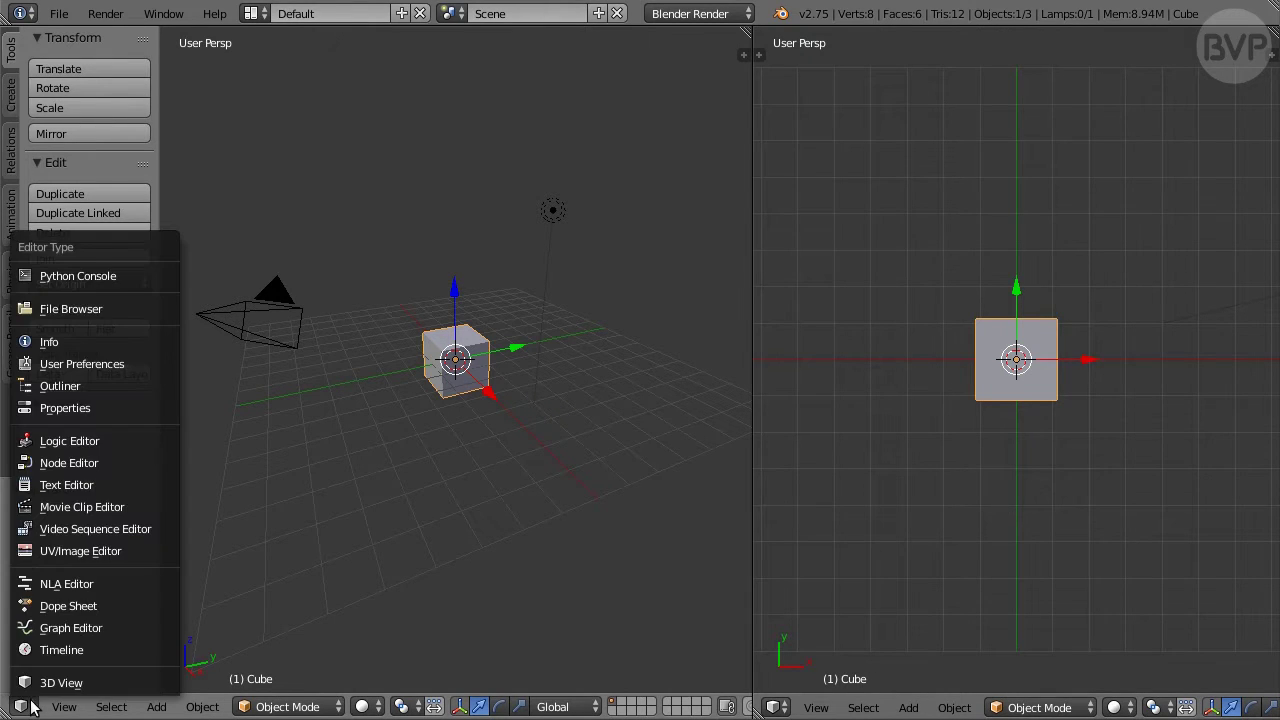
pyautogui.click(141, 365)
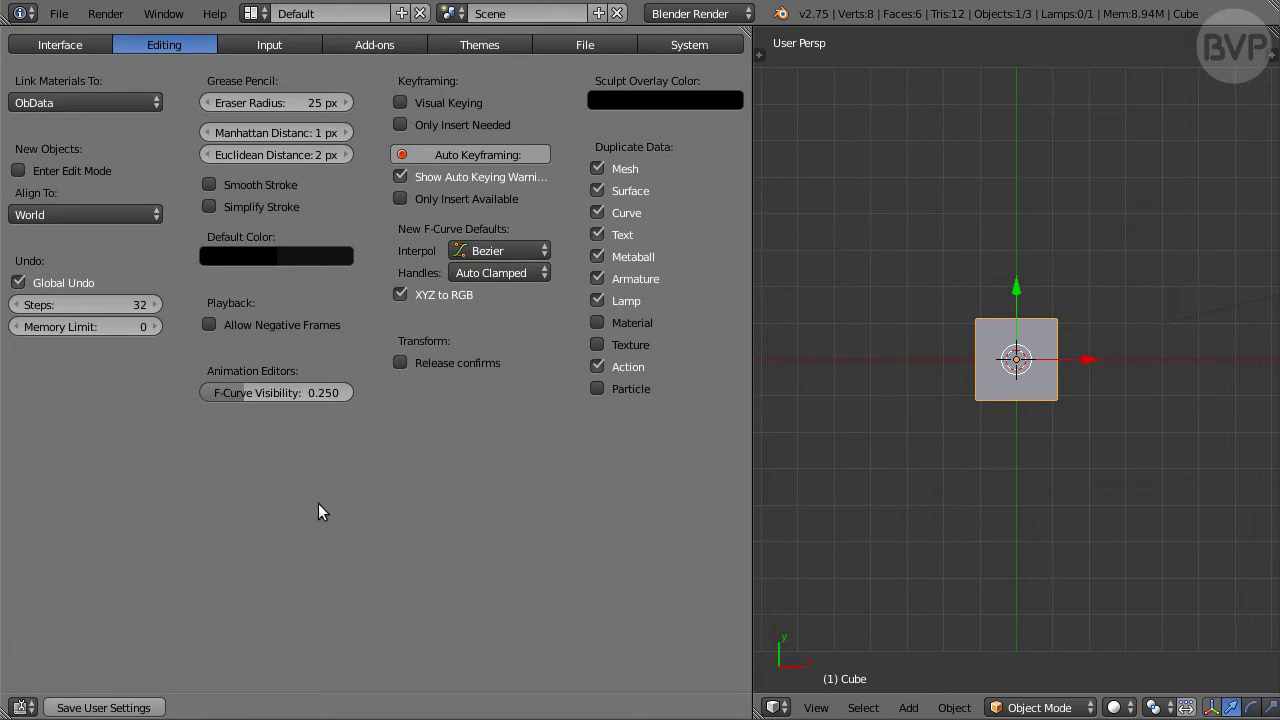
# Step: Set Select With to Left in the Input preferences
pyautogui.moveTo(969, 487); pyautogui.dragTo(1077, 304, button='middle')
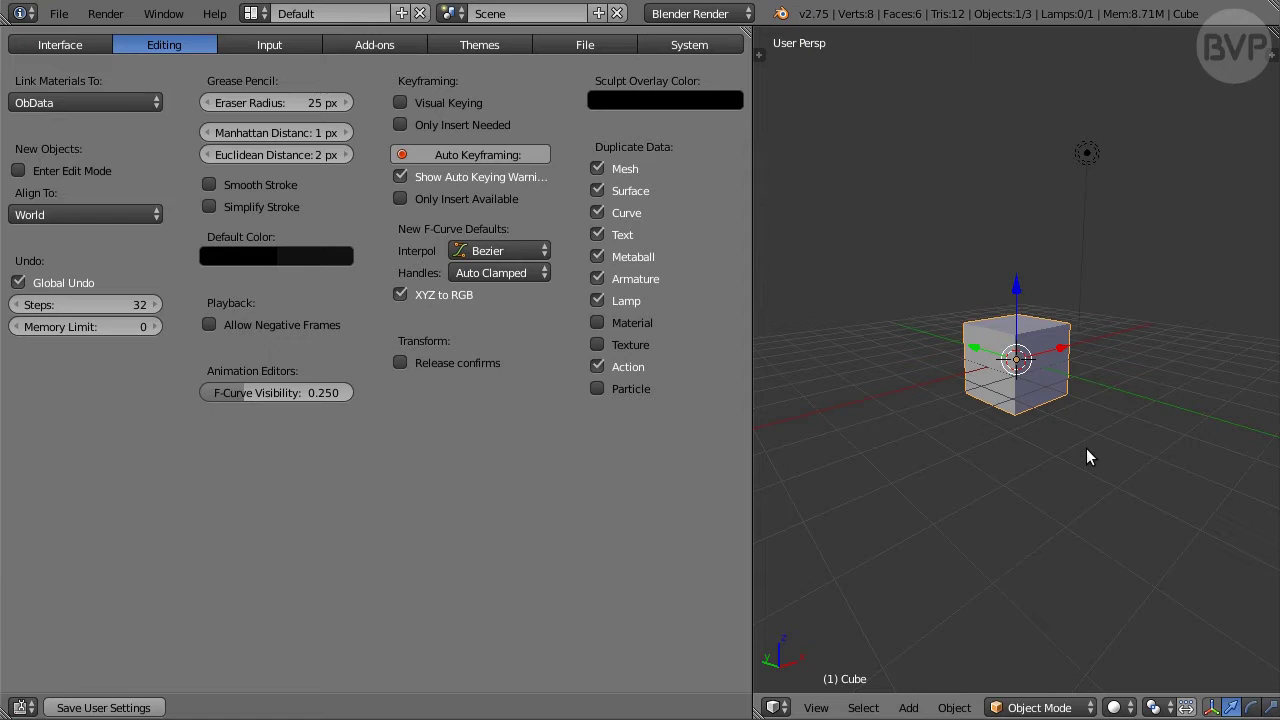
pyautogui.click(298, 45)
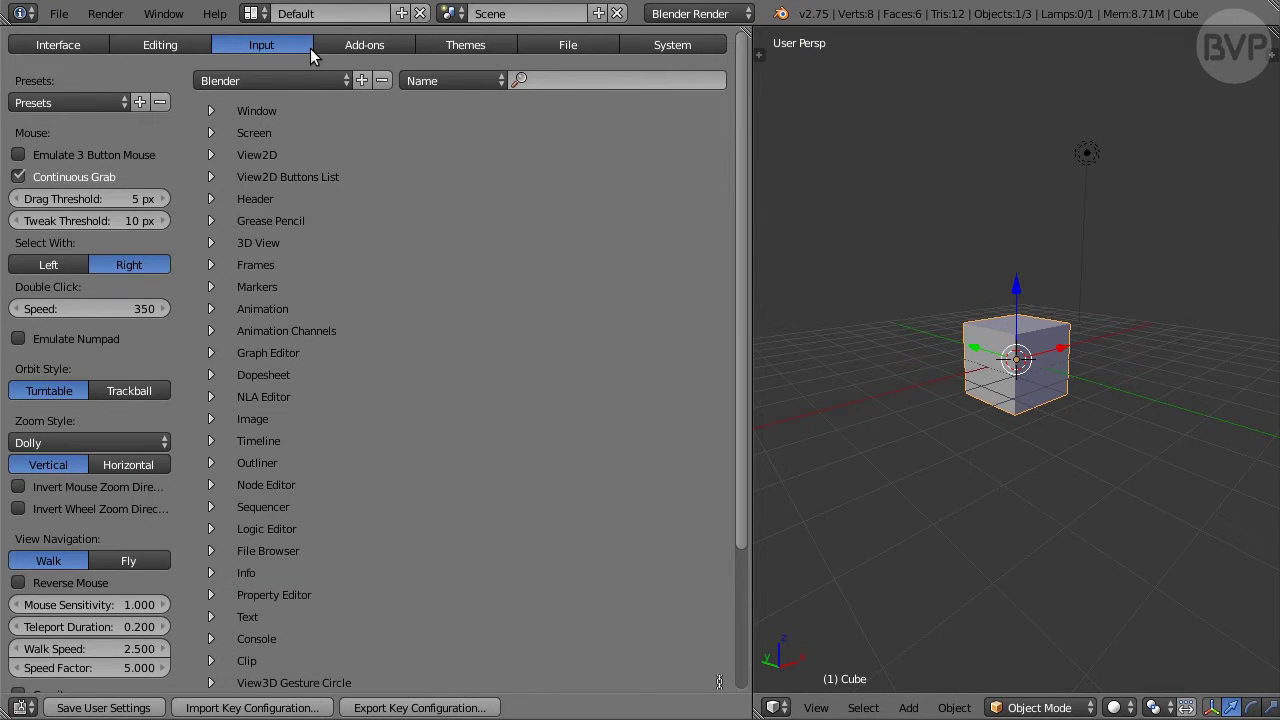
pyautogui.click(68, 263)
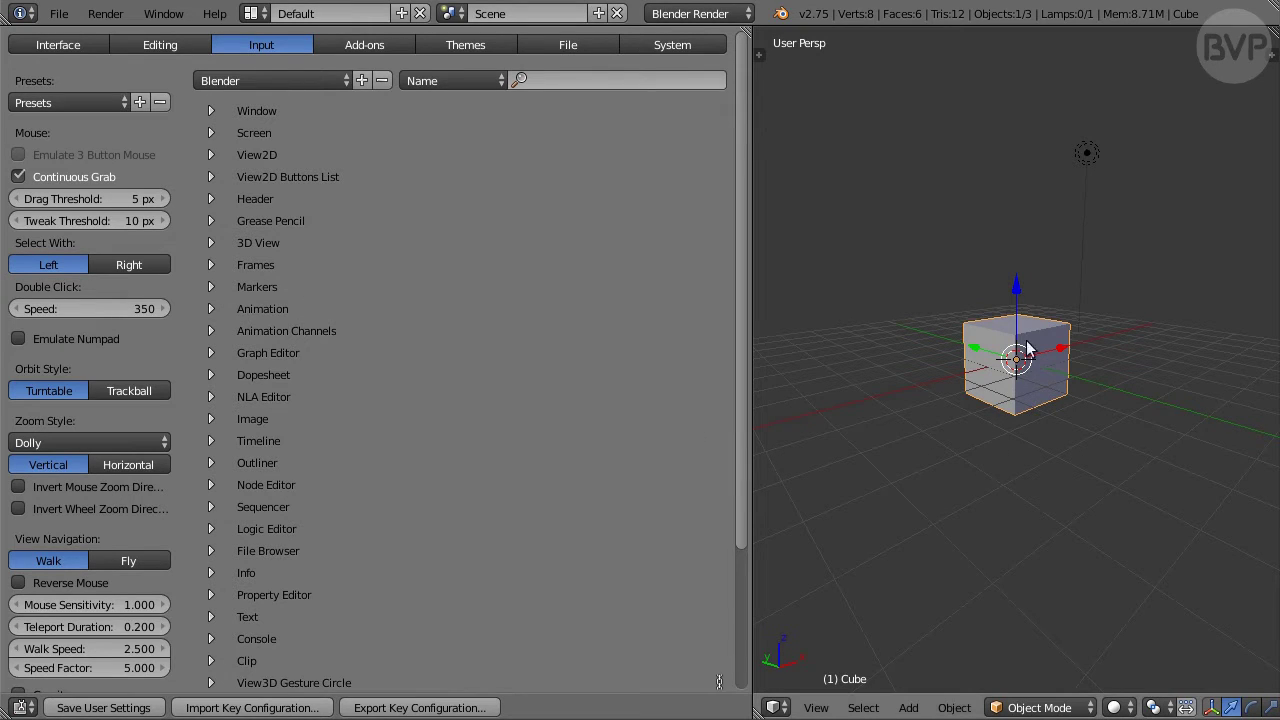
# Step: Move the lamp to the other side of the cube, and move the cube up above the grid
pyautogui.moveTo(1090, 158); pyautogui.dragTo(876, 198)
pyautogui.moveTo(882, 263); pyautogui.dragTo(900, 168)
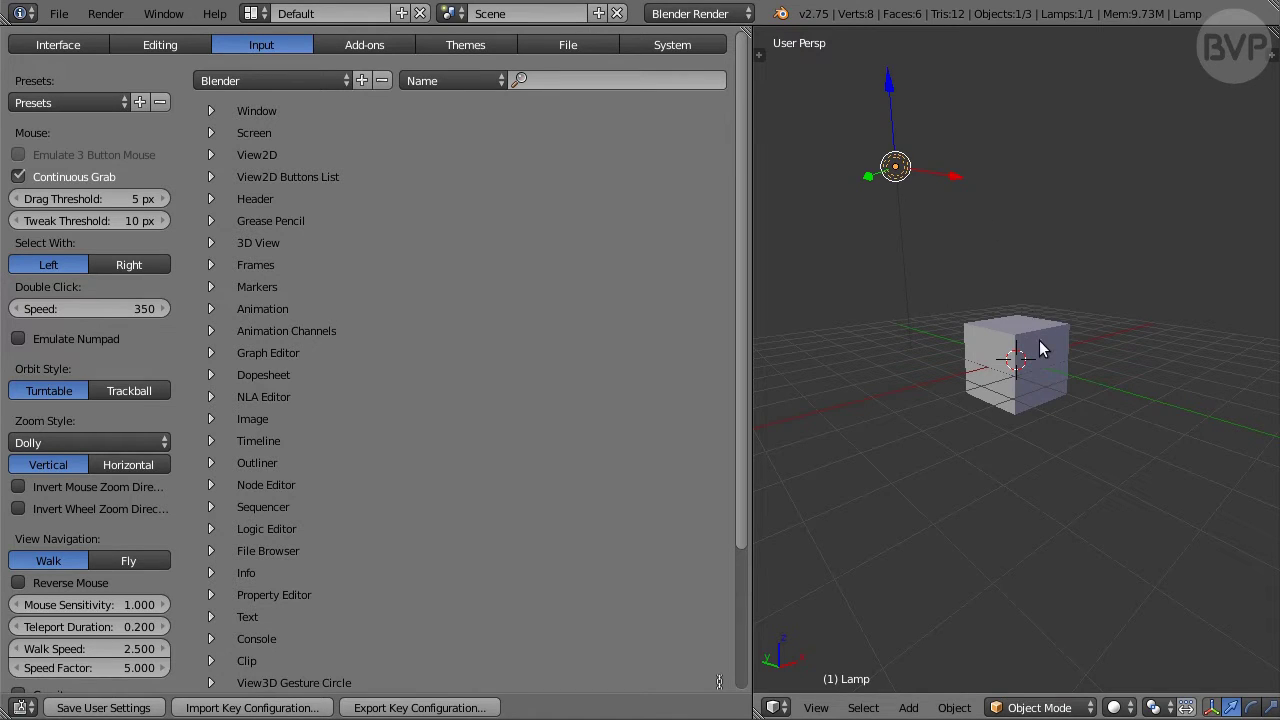
pyautogui.moveTo(1043, 349); pyautogui.dragTo(1143, 247)
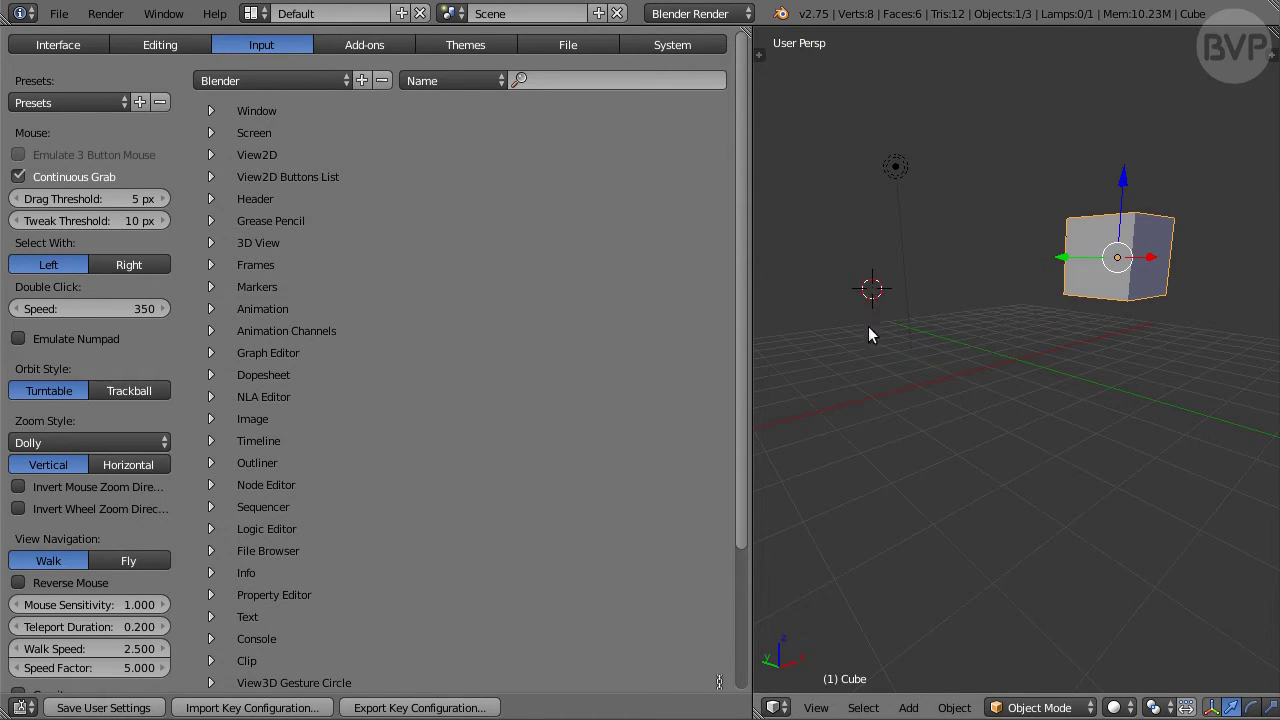
# Step: Try out placing the 3D cursor at several spots around the cube, leaving it below the cube
pyautogui.click(862, 380)
pyautogui.click(1106, 403)
pyautogui.rightClick(1001, 321)
pyautogui.rightClick(1031, 220)
pyautogui.rightClick(1011, 353)
pyautogui.moveTo(1119, 391); pyautogui.dragTo(1006, 429, button='middle')
pyautogui.moveTo(987, 486); pyautogui.dragTo(973, 446, button='middle')
pyautogui.keyDown('shift'); pyautogui.moveTo(954, 381); pyautogui.dragTo(977, 432, button='middle'); pyautogui.keyUp('shift')
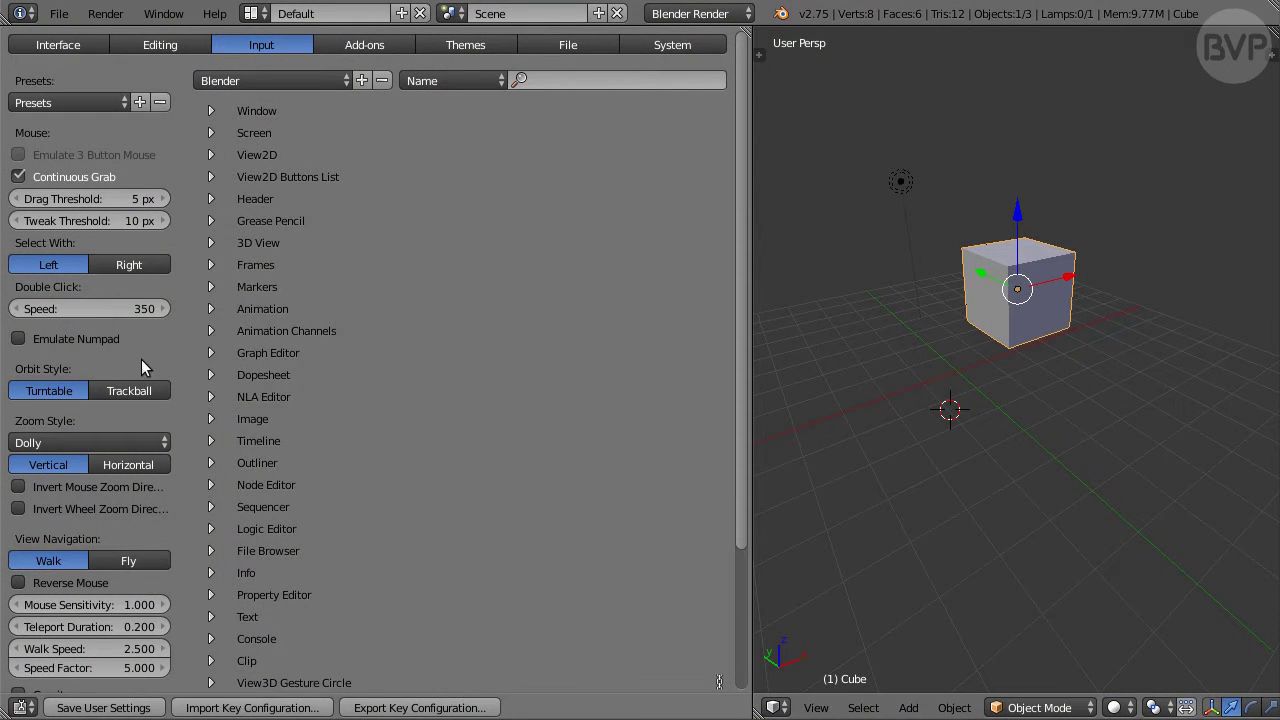
# Step: Enable Emulate Numpad and view the scene from the front, top and right
pyautogui.click(74, 337)
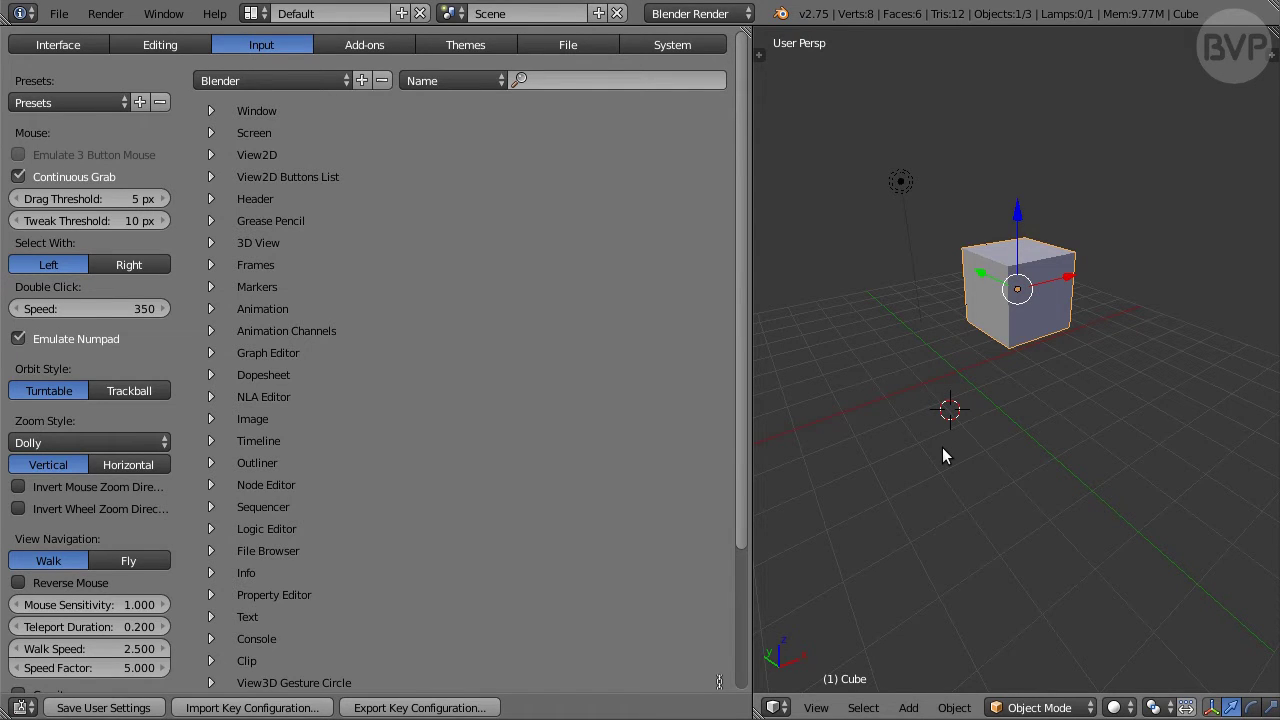
pyautogui.press('1')
pyautogui.press('7')
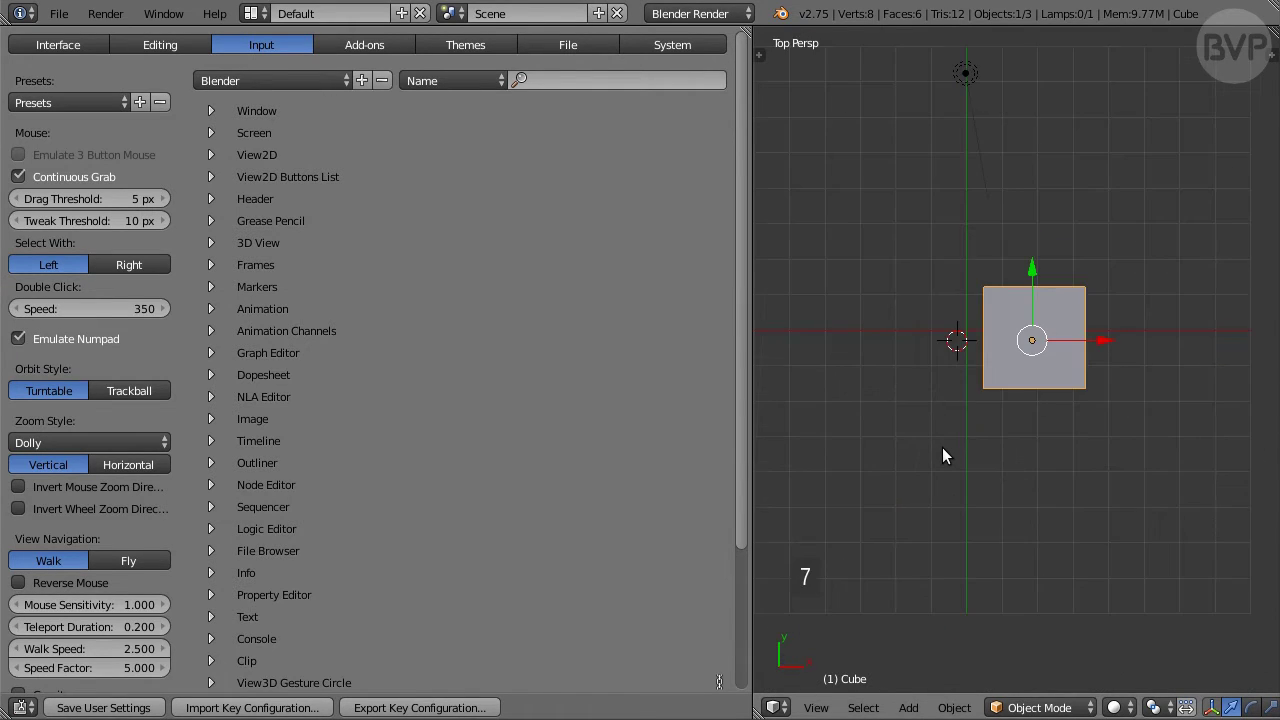
pyautogui.press('3')
# Step: Rotate the 3D view around the cube in steps, vertically and horizontally, to check the emulated numpad navigation
pyautogui.press('8')
pyautogui.press('8')
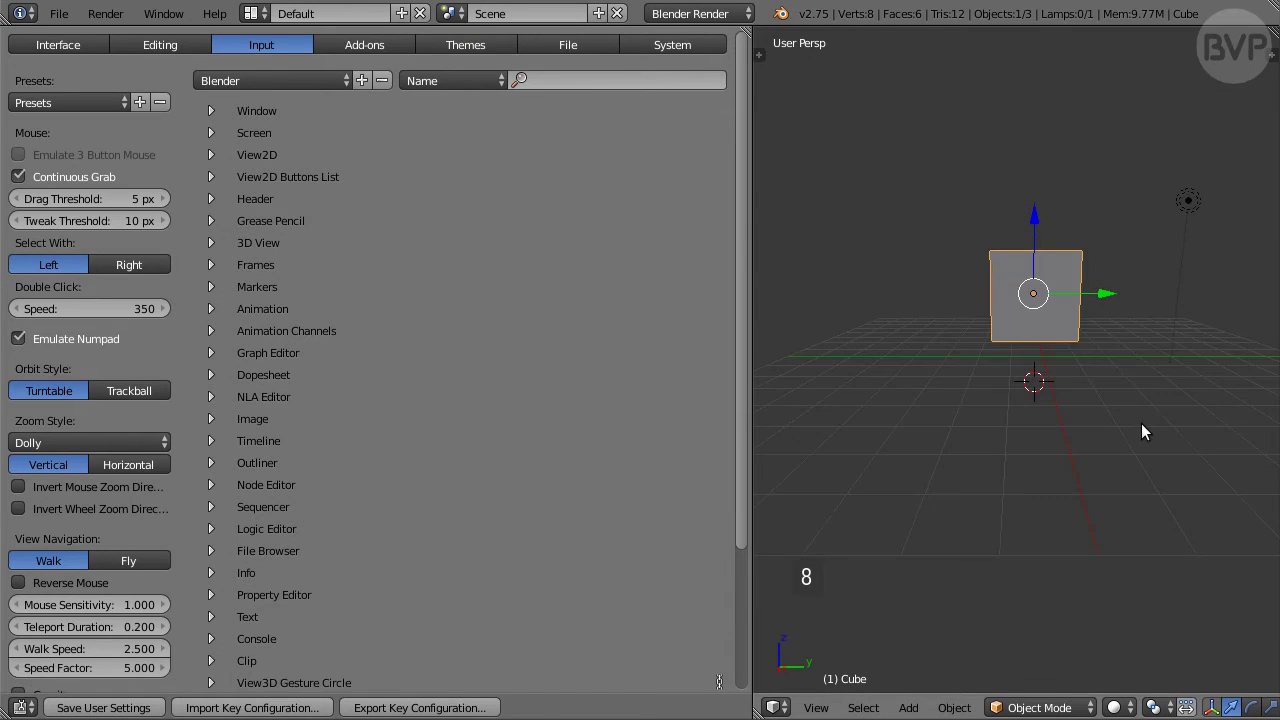
pyautogui.press('2')
pyautogui.press('2')
pyautogui.press('2')
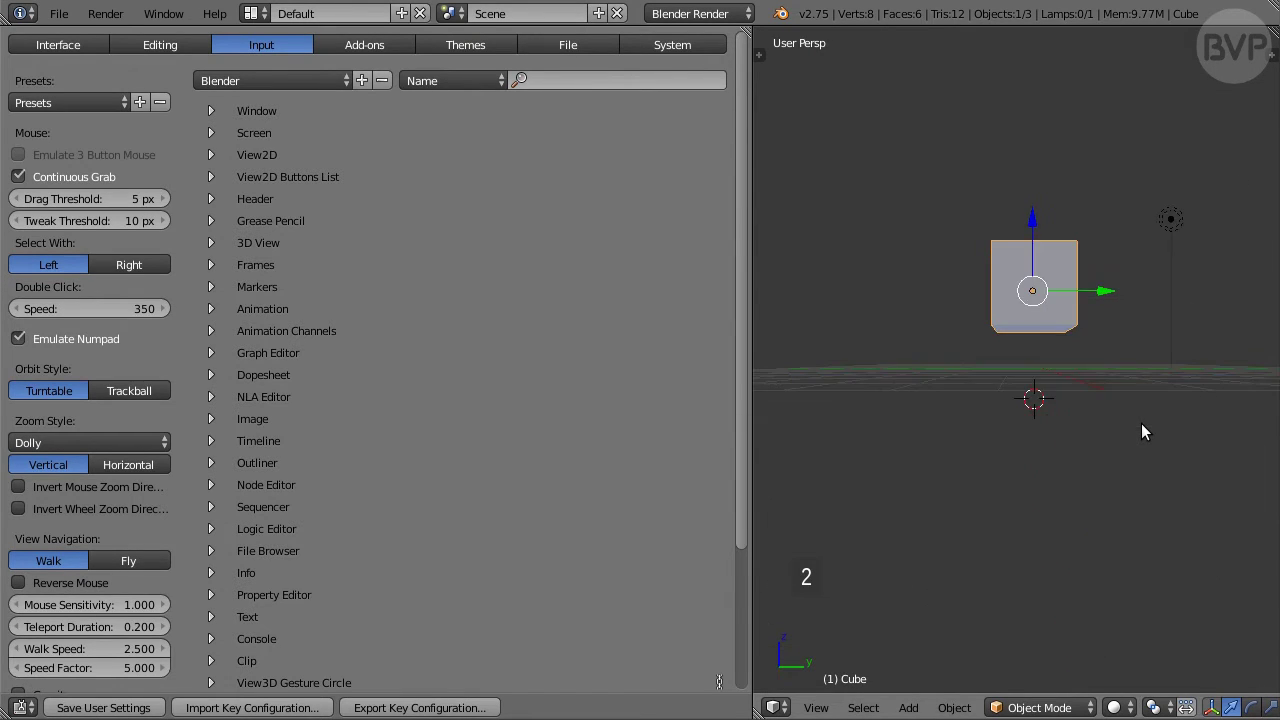
pyautogui.press('6')
pyautogui.press('4')
pyautogui.press('4')
pyautogui.press('4')
pyautogui.press('4')
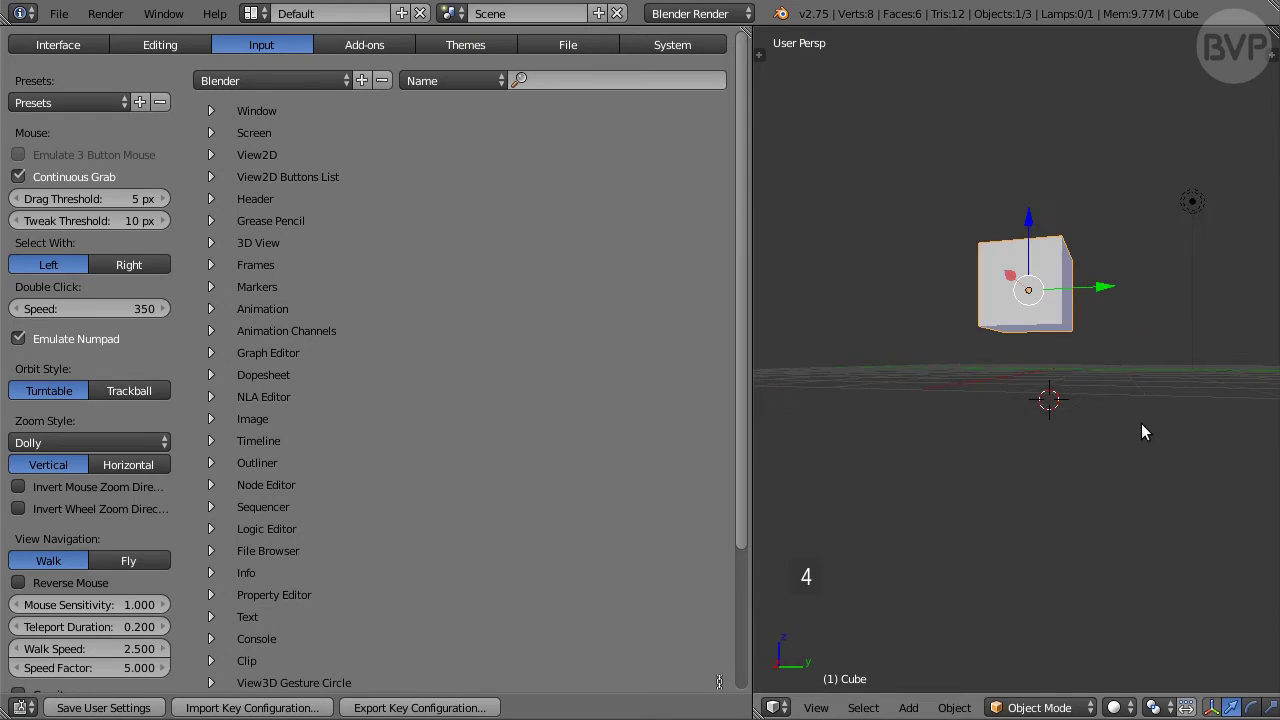
# Step: Test the orthographic/perspective toggle and the top view, and turn Emulate Numpad back off
pyautogui.press('5')
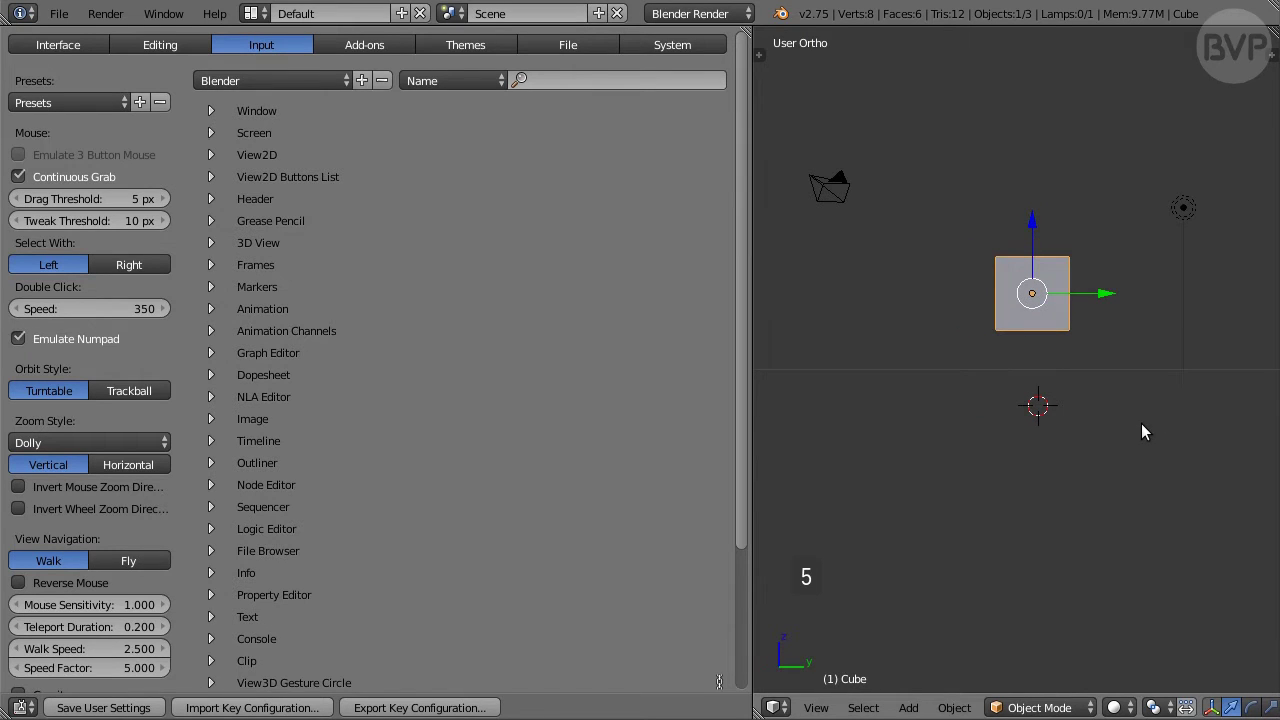
pyautogui.press('5')
pyautogui.press('7')
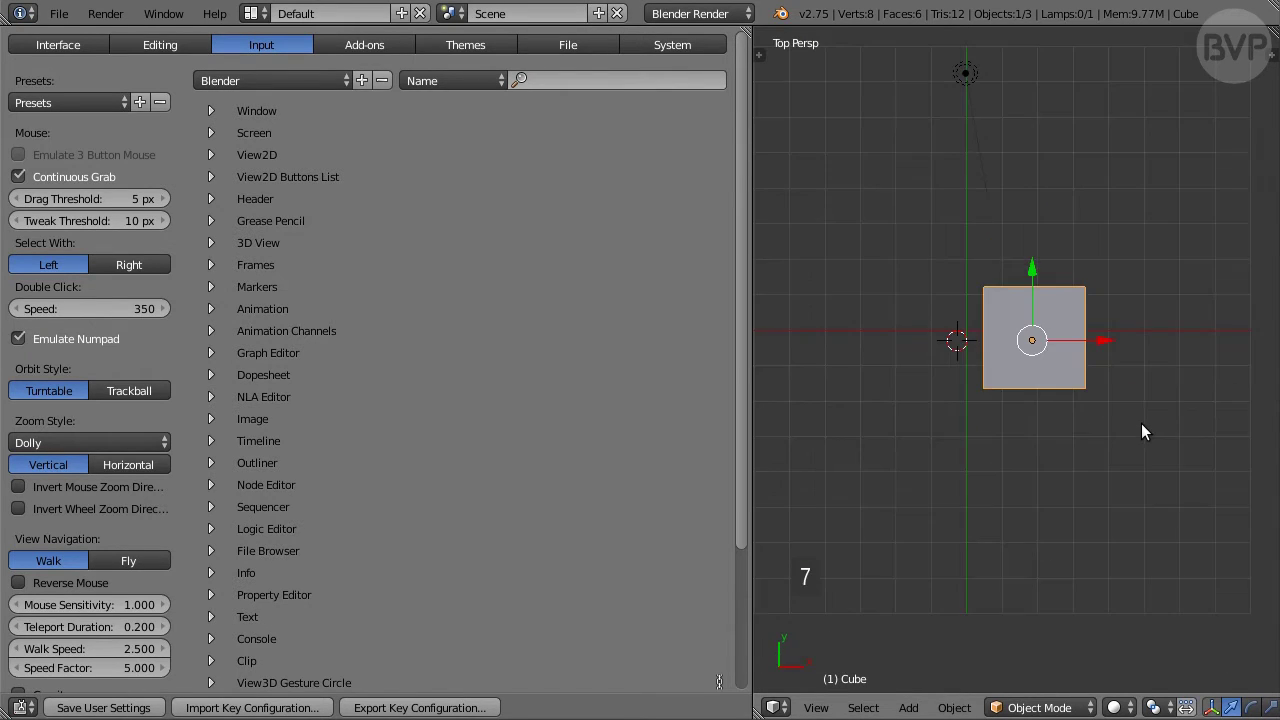
pyautogui.press('5')
pyautogui.press('5')
pyautogui.scroll(5, 1141, 423)
pyautogui.scroll(-10, 1141, 423)
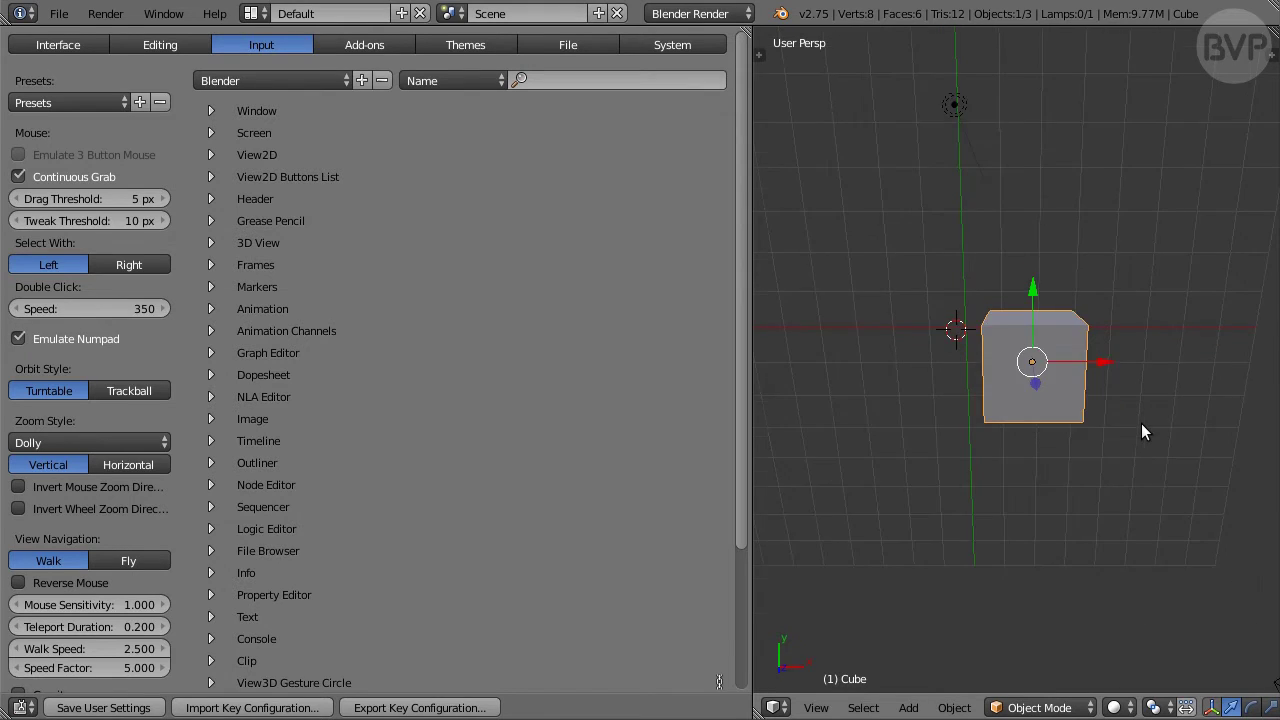
pyautogui.scroll(-2, 1141, 423)
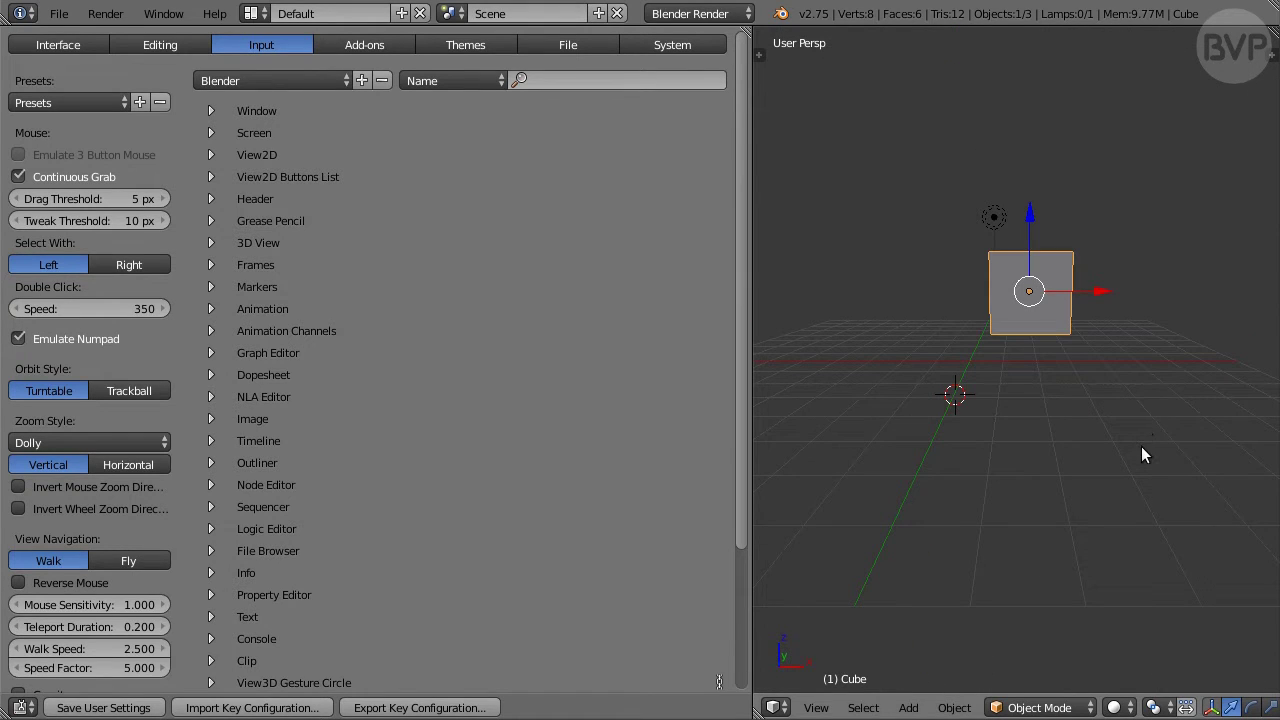
pyautogui.click(114, 339)
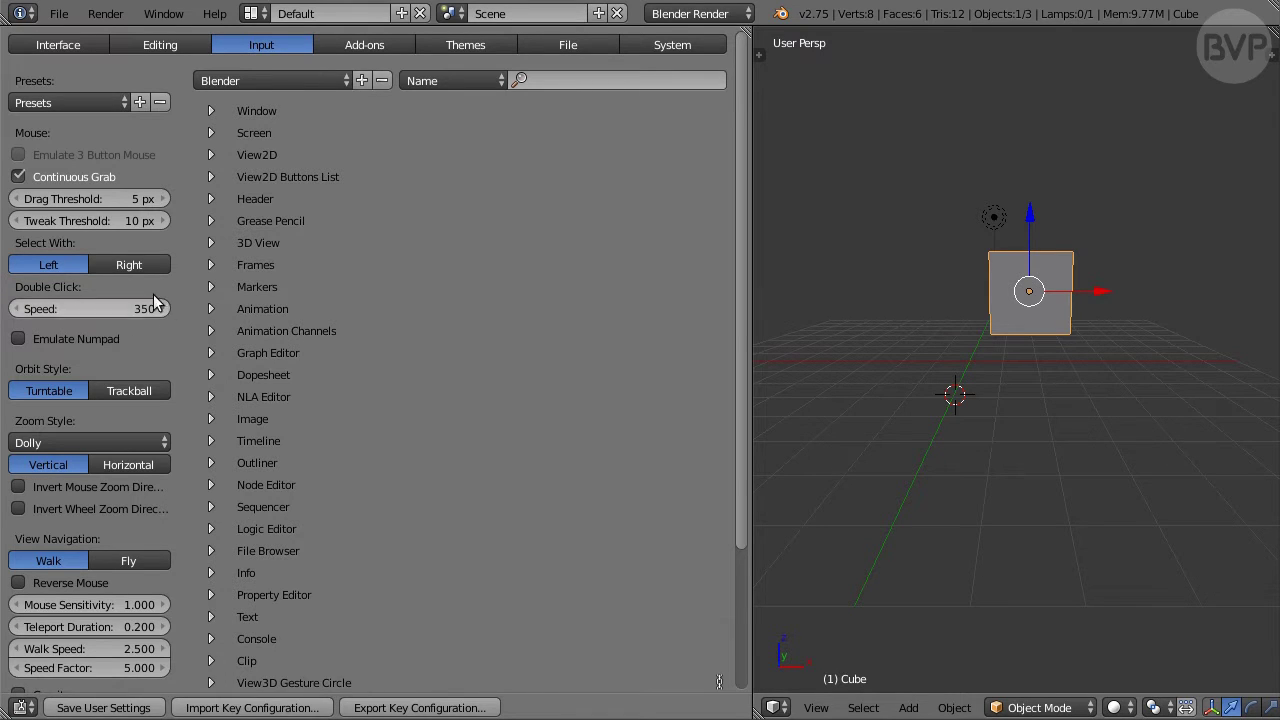
# Step: Enable Rotate Around Selection in the Interface preferences
pyautogui.click(94, 44)
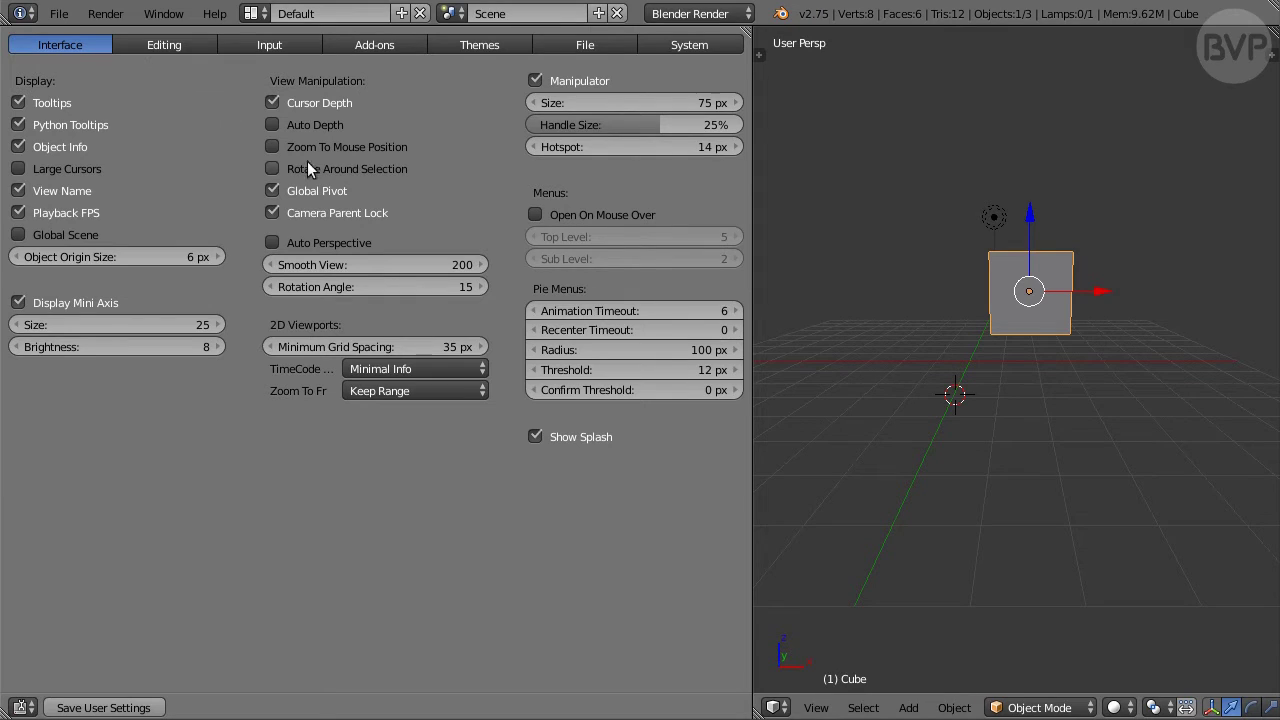
pyautogui.click(380, 174)
# Step: Enter Edit Mode on the cube, select one upper corner vertex and orbit the view around it
pyautogui.press('Tab')
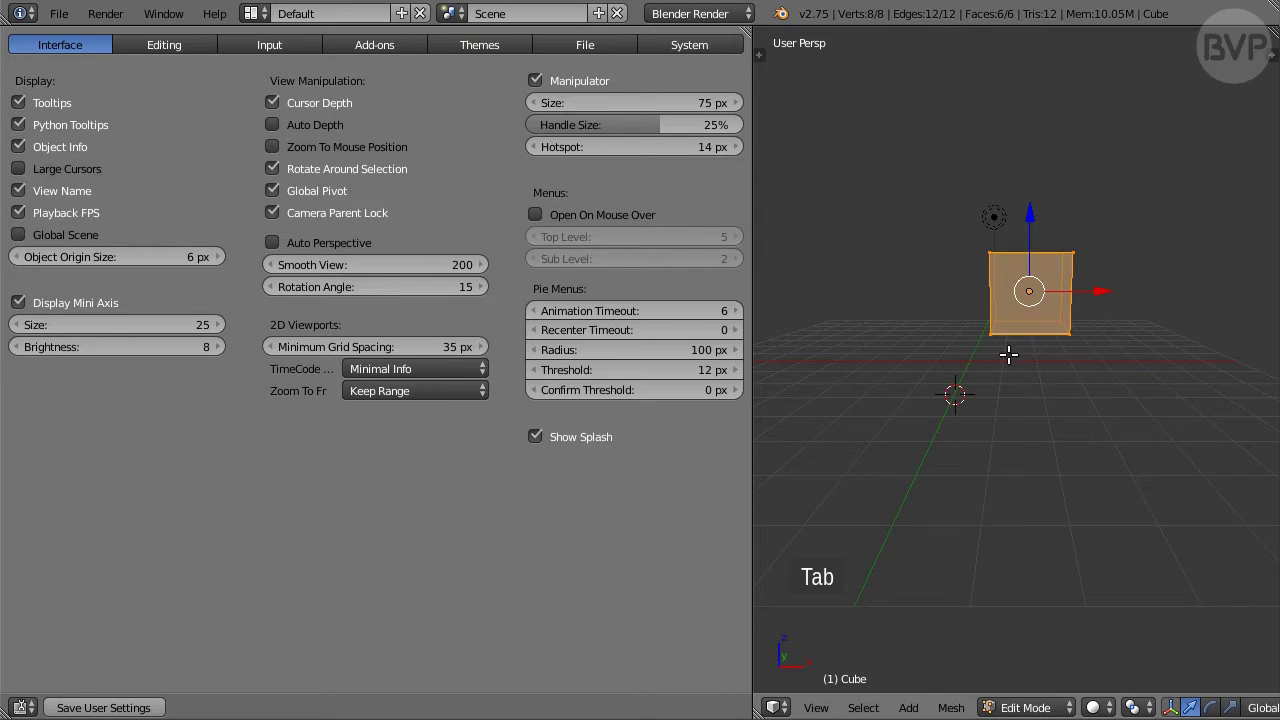
pyautogui.moveTo(987, 301); pyautogui.dragTo(960, 295, button='middle')
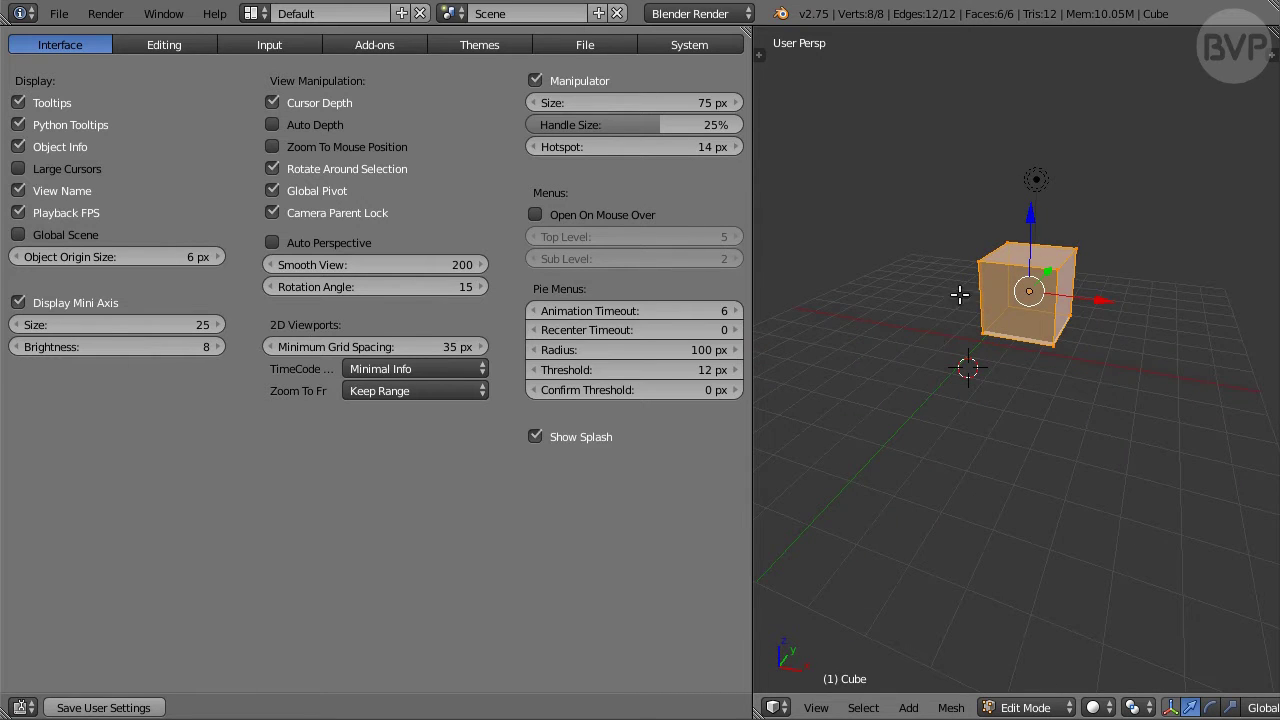
pyautogui.rightClick(977, 262)
pyautogui.scroll(6, 946, 174)
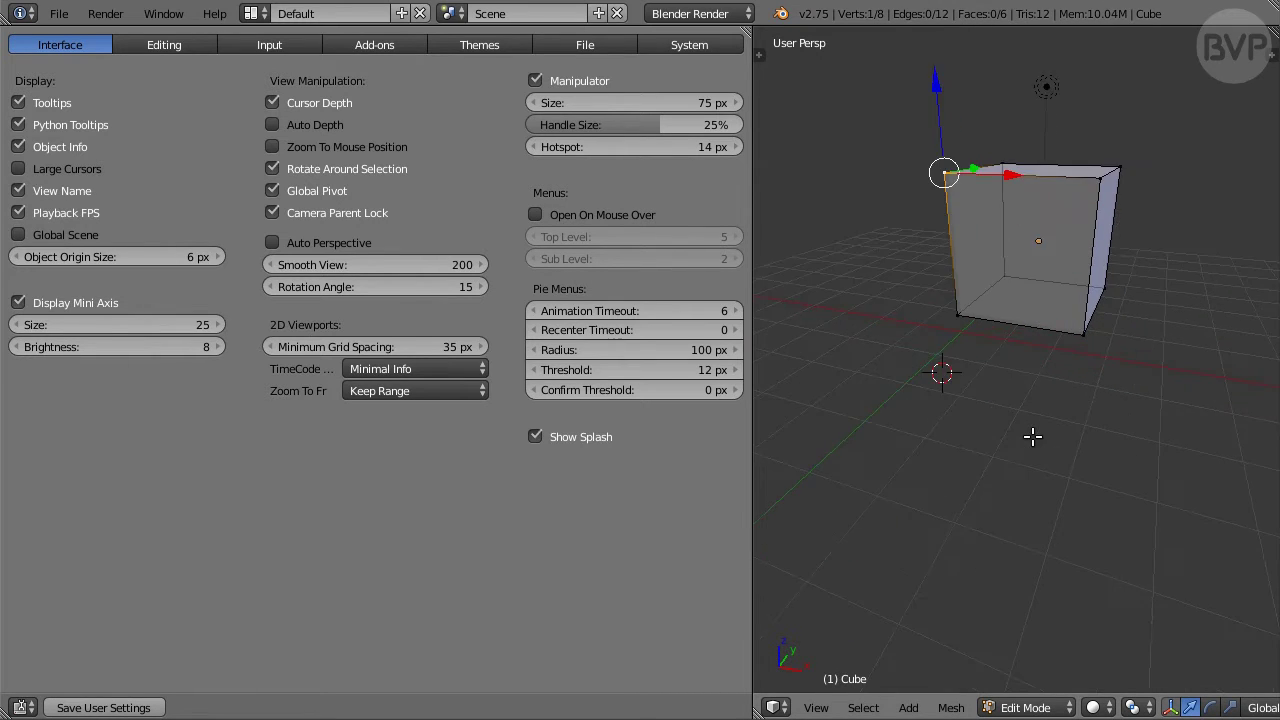
pyautogui.keyDown('shift'); pyautogui.moveTo(870, 391); pyautogui.dragTo(991, 526, button='middle'); pyautogui.keyUp('shift')
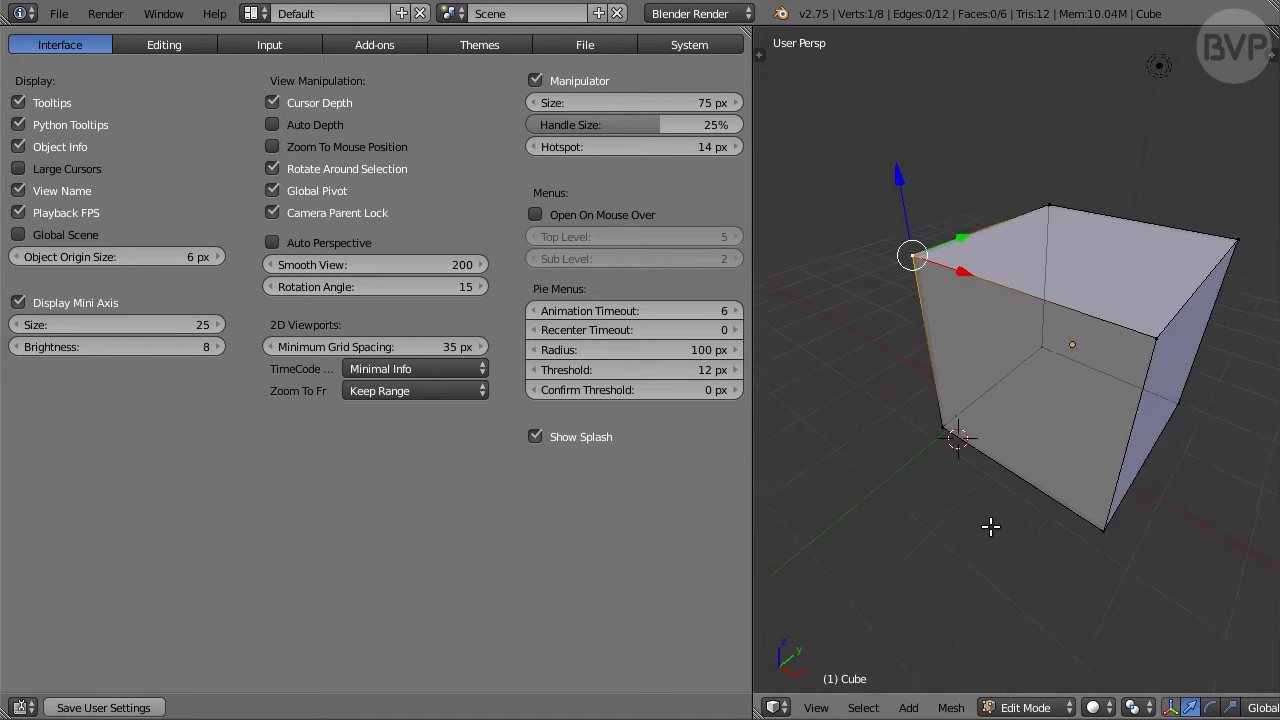
pyautogui.moveTo(886, 459)
pyautogui.mouseDown(button='middle')
pyautogui.moveTo(1171, 440)
pyautogui.moveTo(1098, 456)
pyautogui.moveTo(897, 457)
pyautogui.mouseUp(button='middle')
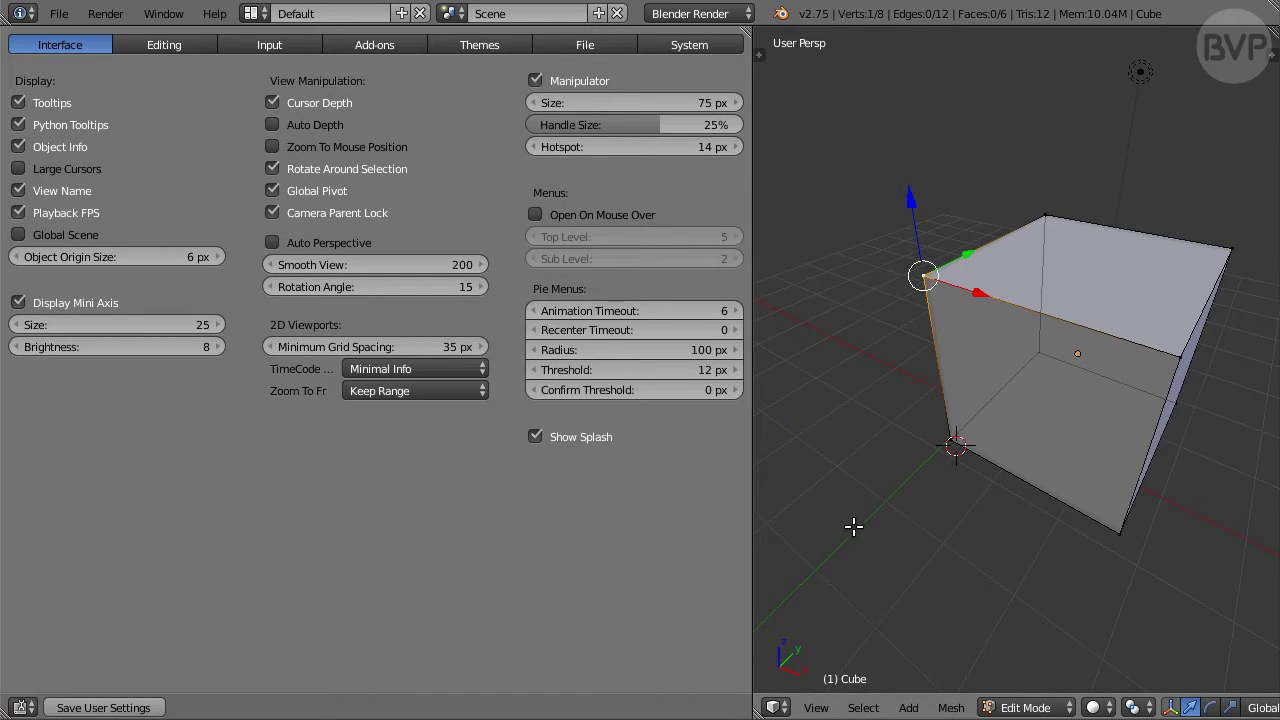
# Step: Turn off Rotate Around Selection, orbit and zoom the view to compare the behavior, and turn the option back on
pyautogui.click(378, 168)
pyautogui.moveTo(953, 521); pyautogui.dragTo(803, 464, button='middle')
pyautogui.scroll(5, 1023, 471)
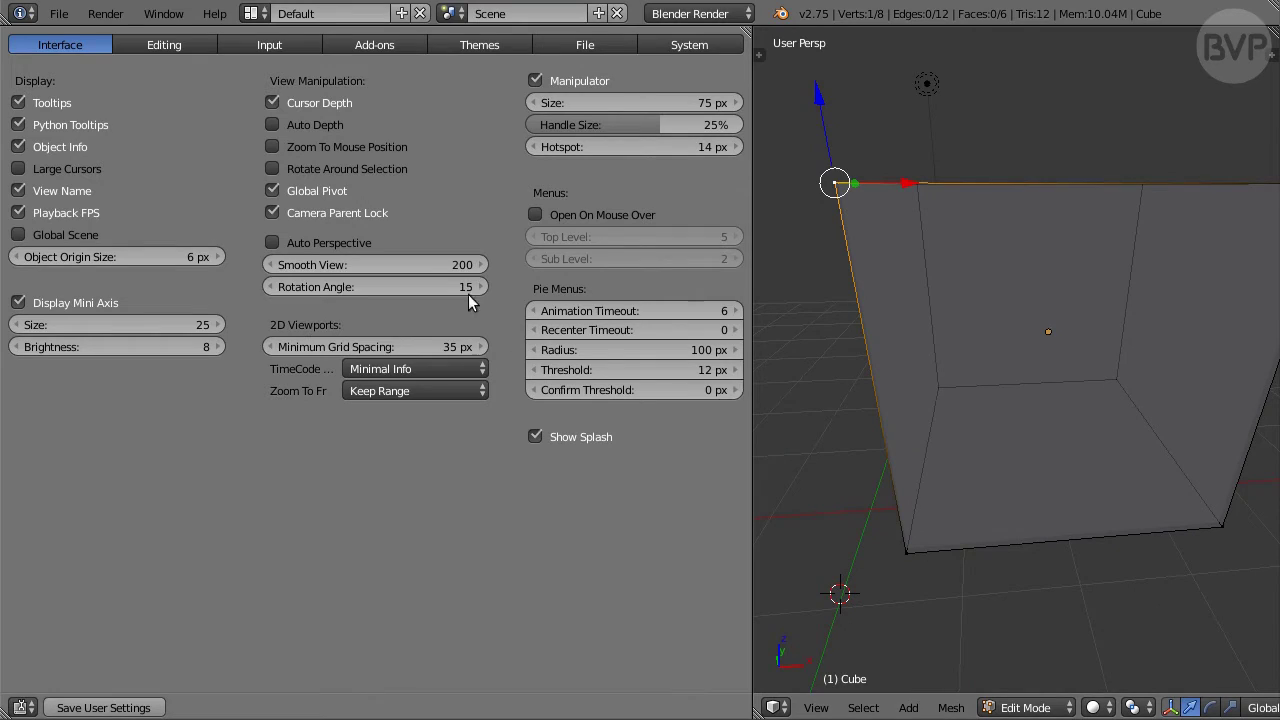
pyautogui.click(392, 170)
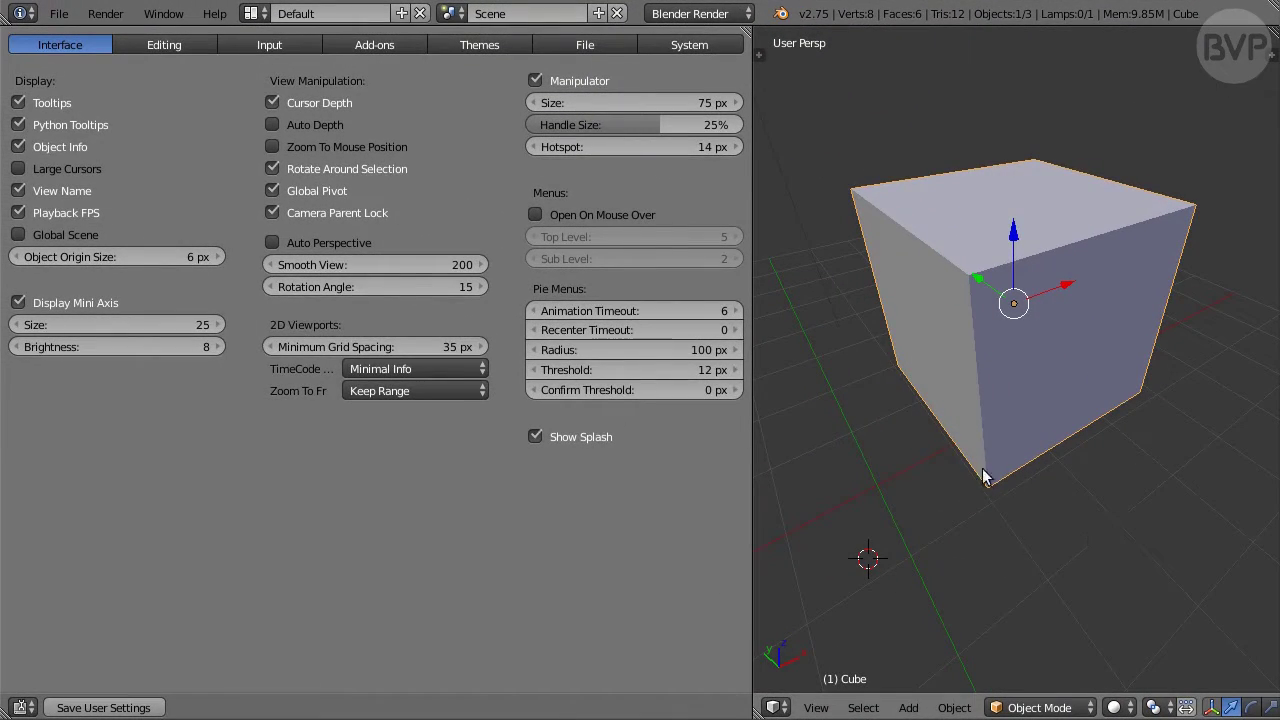
# Step: Enable Auto Perspective and test it with the front, top and right views, the perspective toggle and a free orbit
pyautogui.click(364, 250)
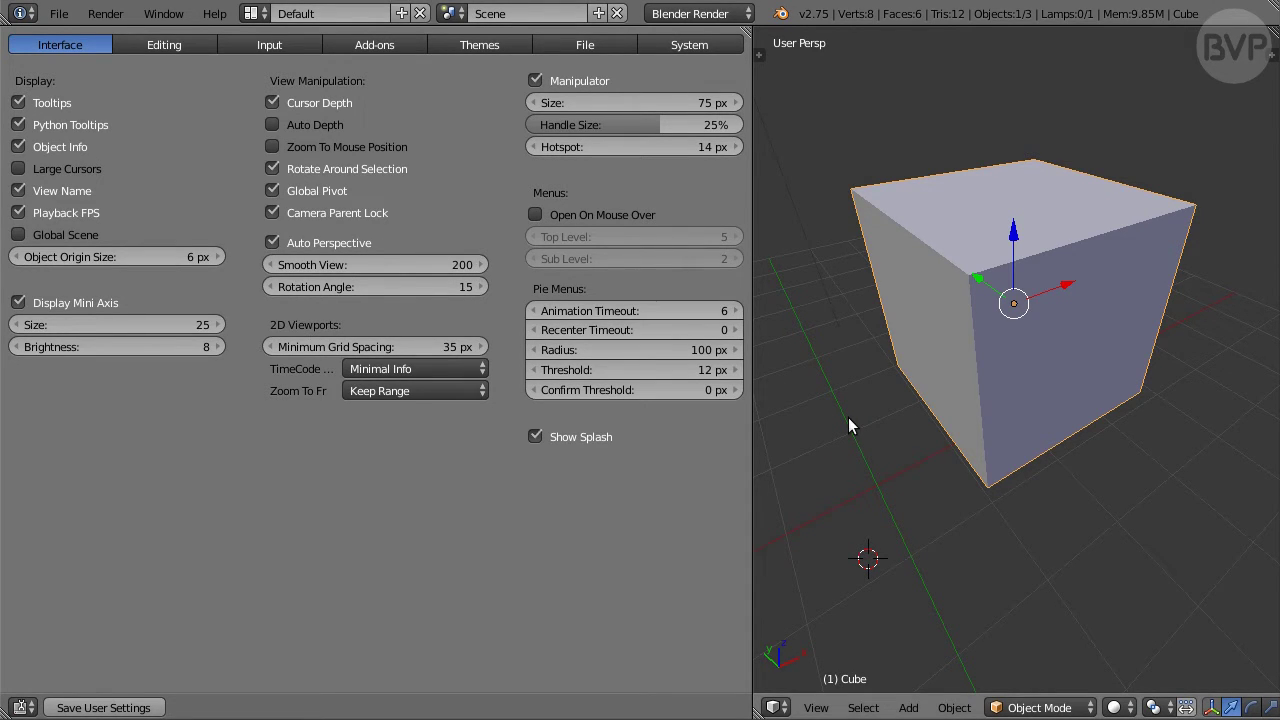
pyautogui.press('KP_1')
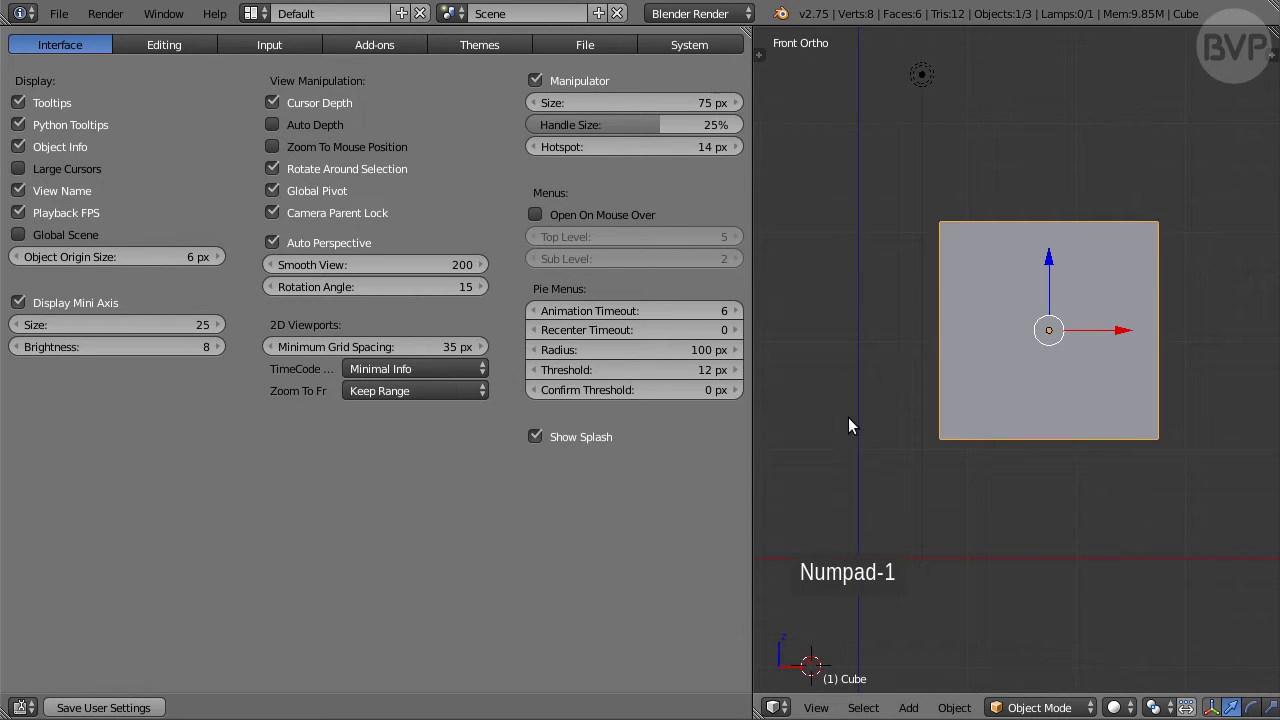
pyautogui.press('KP_7')
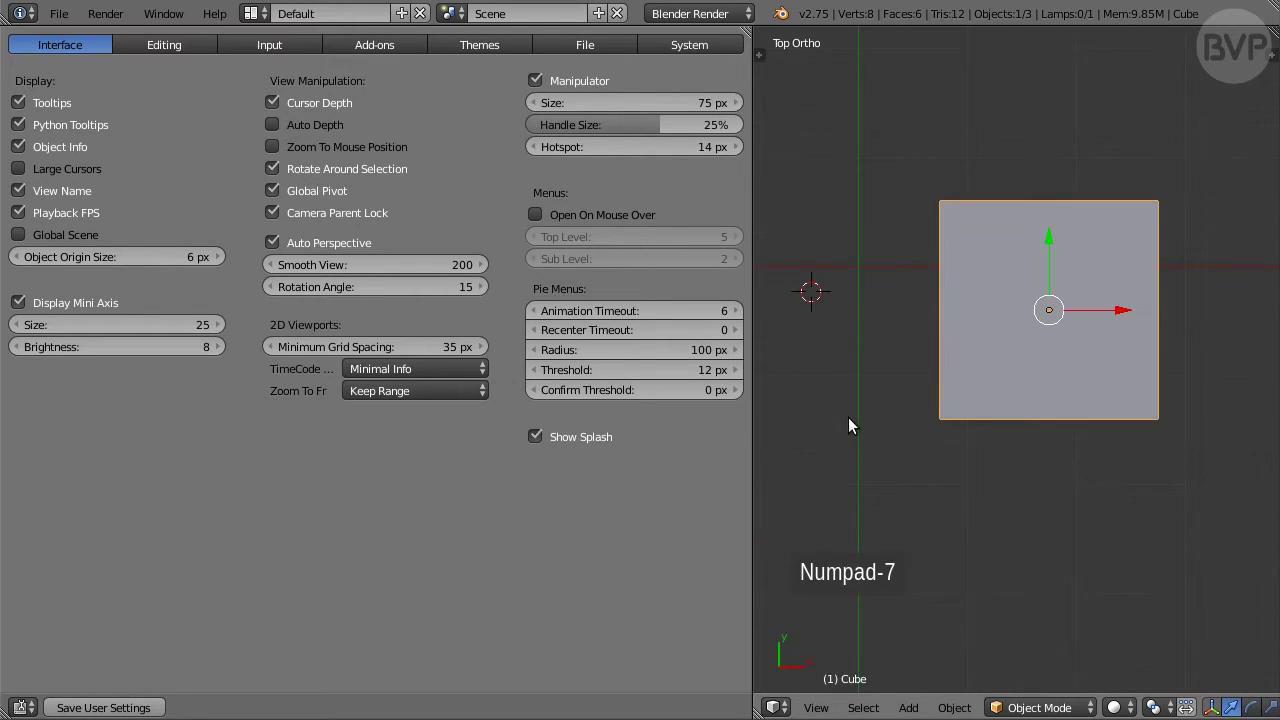
pyautogui.press('KP_3')
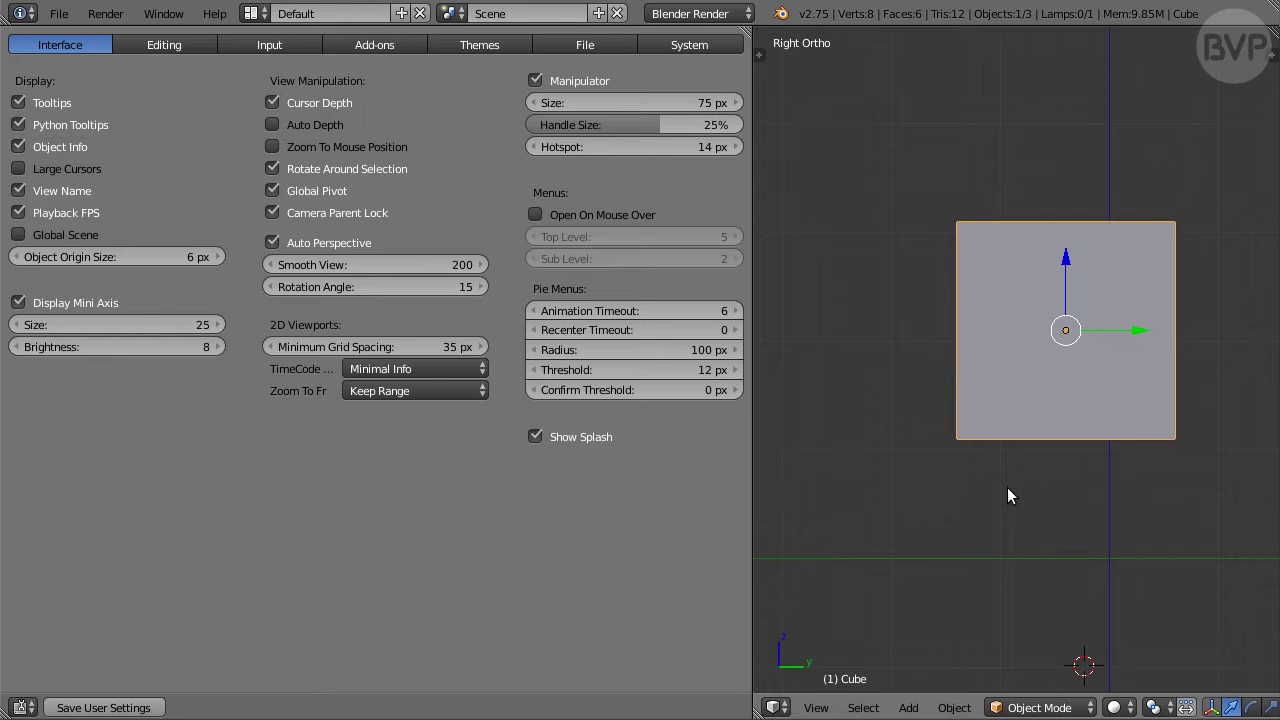
pyautogui.press('KP_5')
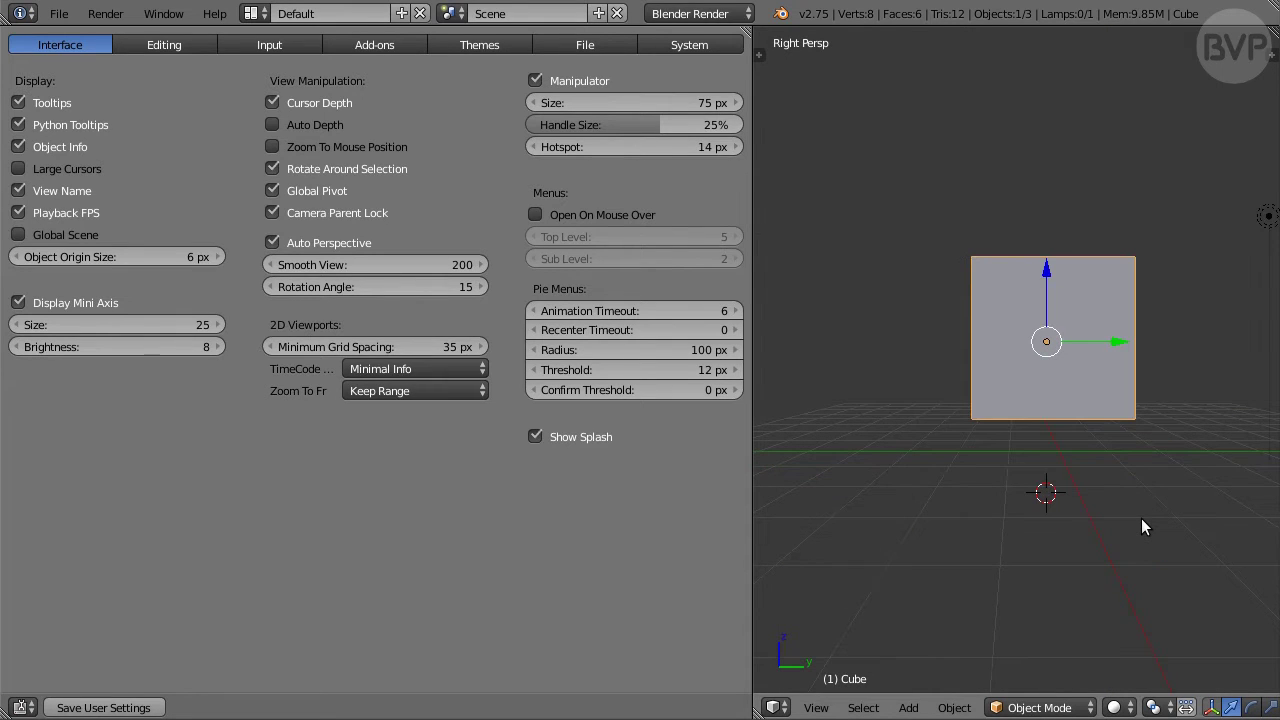
pyautogui.press('KP_1')
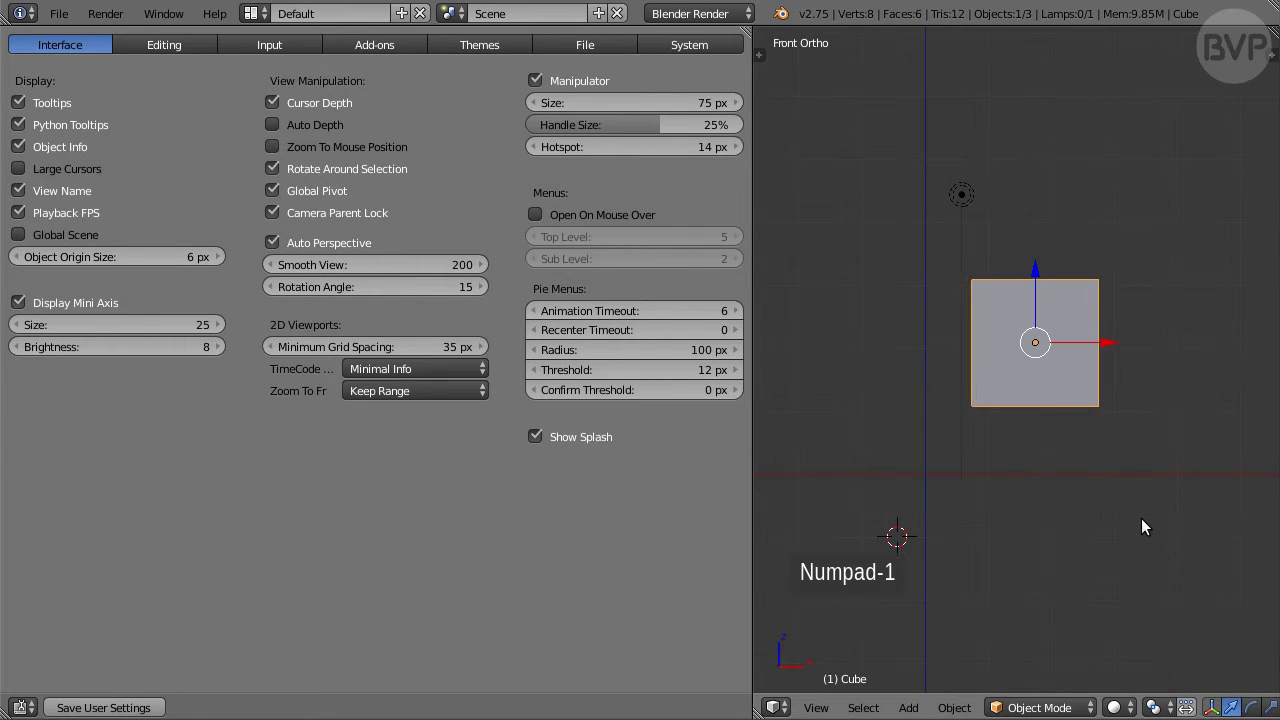
pyautogui.moveTo(1159, 494); pyautogui.dragTo(1028, 502, button='middle')
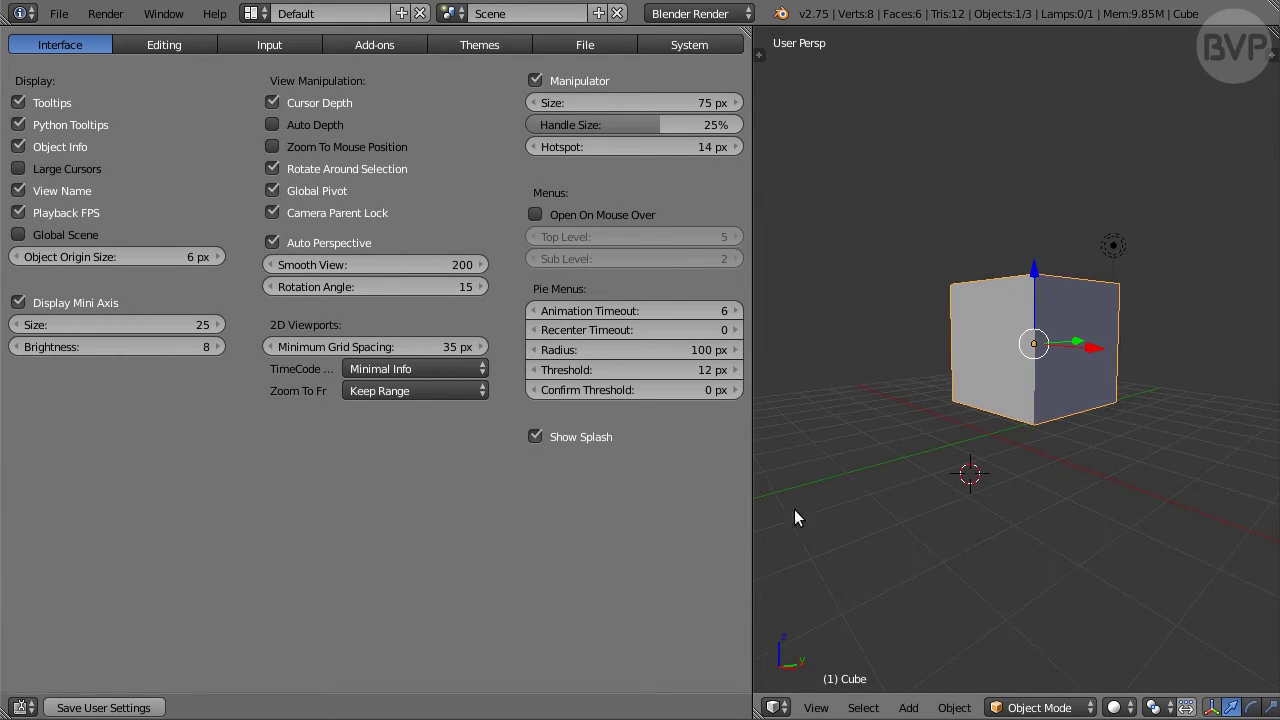
# Step: Widen the 3D View and display the rotate and scale manipulators together with the translate manipulator on the cube
pyautogui.moveTo(752, 530); pyautogui.dragTo(605, 551)
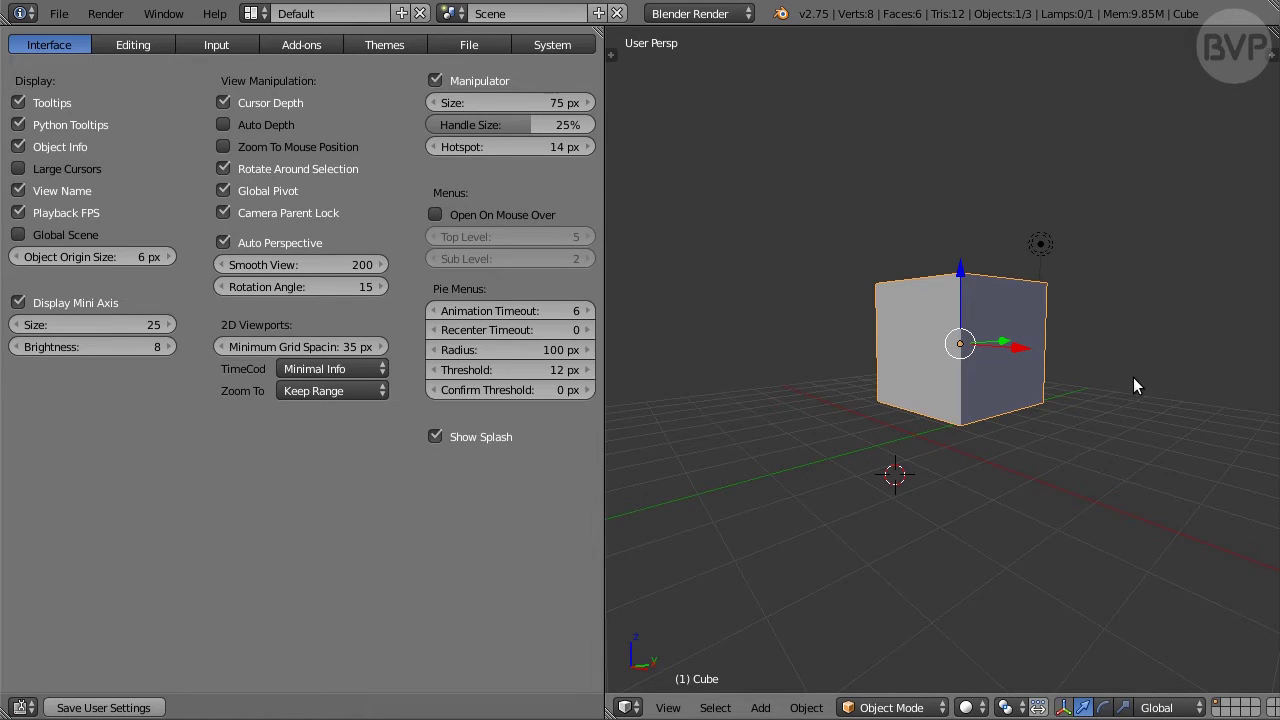
pyautogui.moveTo(1133, 377); pyautogui.dragTo(1069, 430, button='middle')
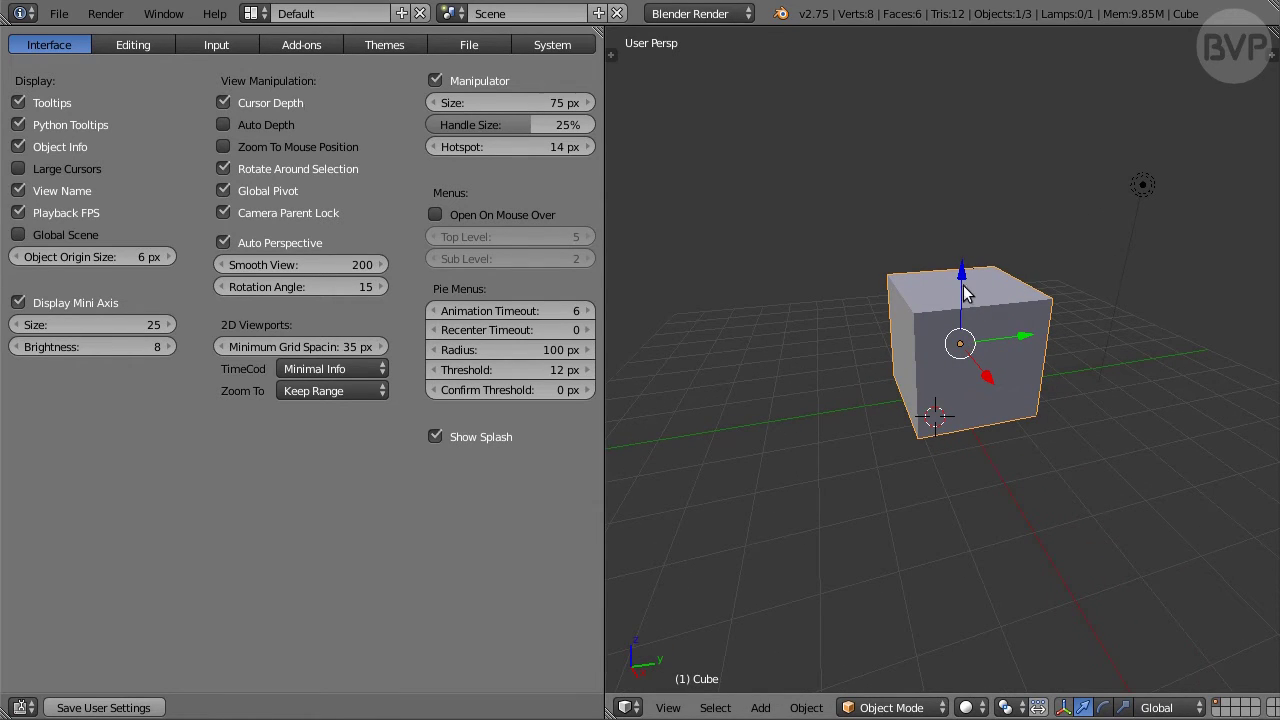
pyautogui.moveTo(965, 292); pyautogui.dragTo(1095, 249)
pyautogui.keyDown('shift'); pyautogui.click(1103, 707); pyautogui.keyUp('shift')
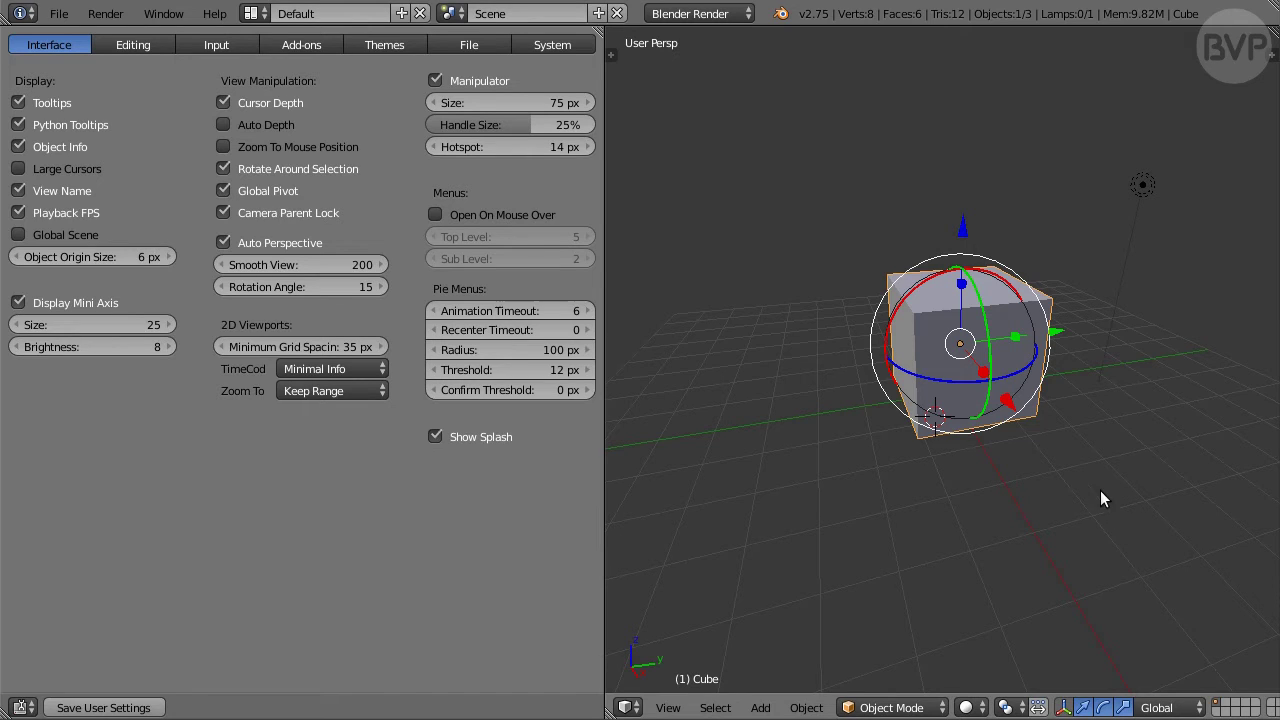
# Step: Try scaling, rotating and moving the cube freely without using the manipulator handles
pyautogui.press('s')
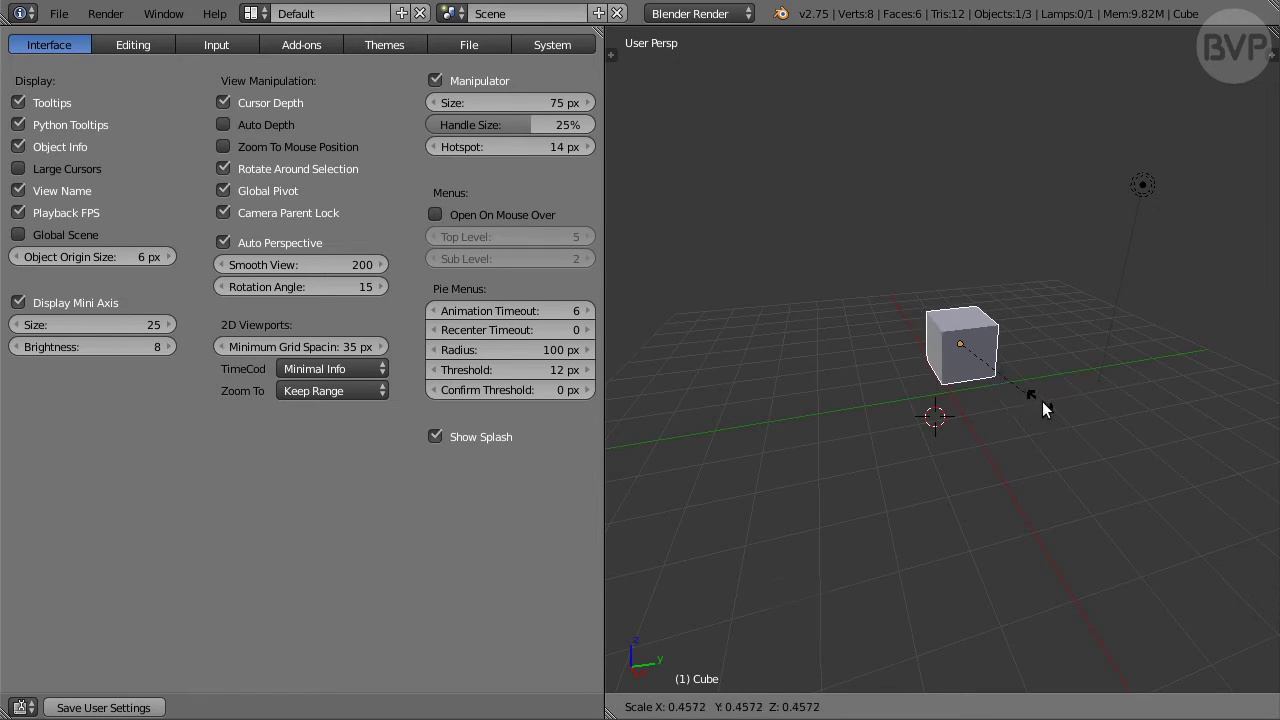
pyautogui.click(1122, 470)
pyautogui.press('r')
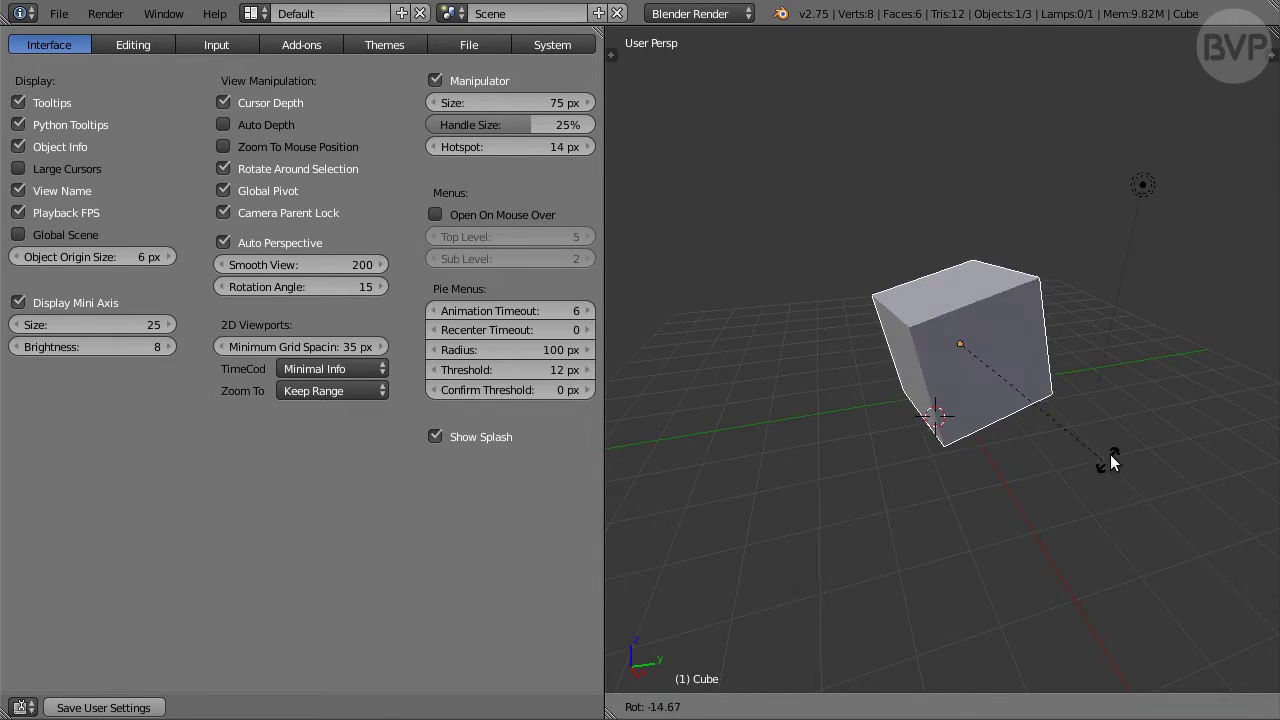
pyautogui.rightClick(1133, 402)
pyautogui.press('g')
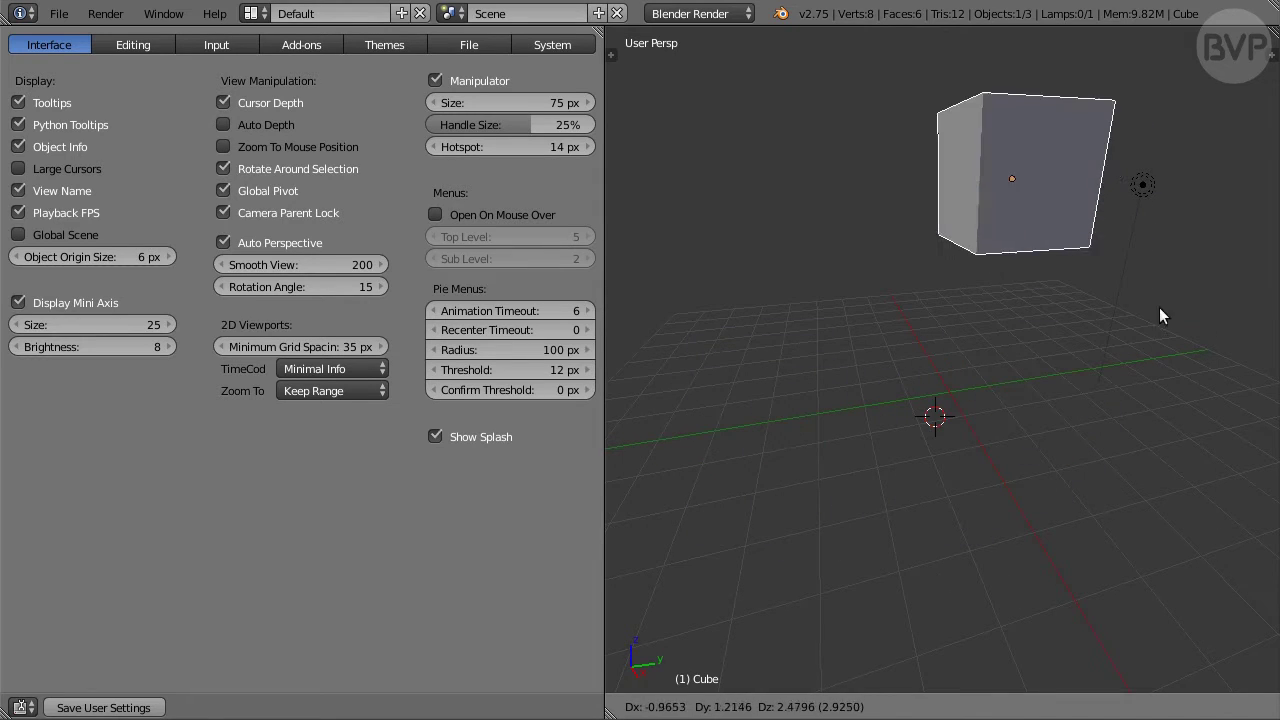
pyautogui.rightClick(1092, 490)
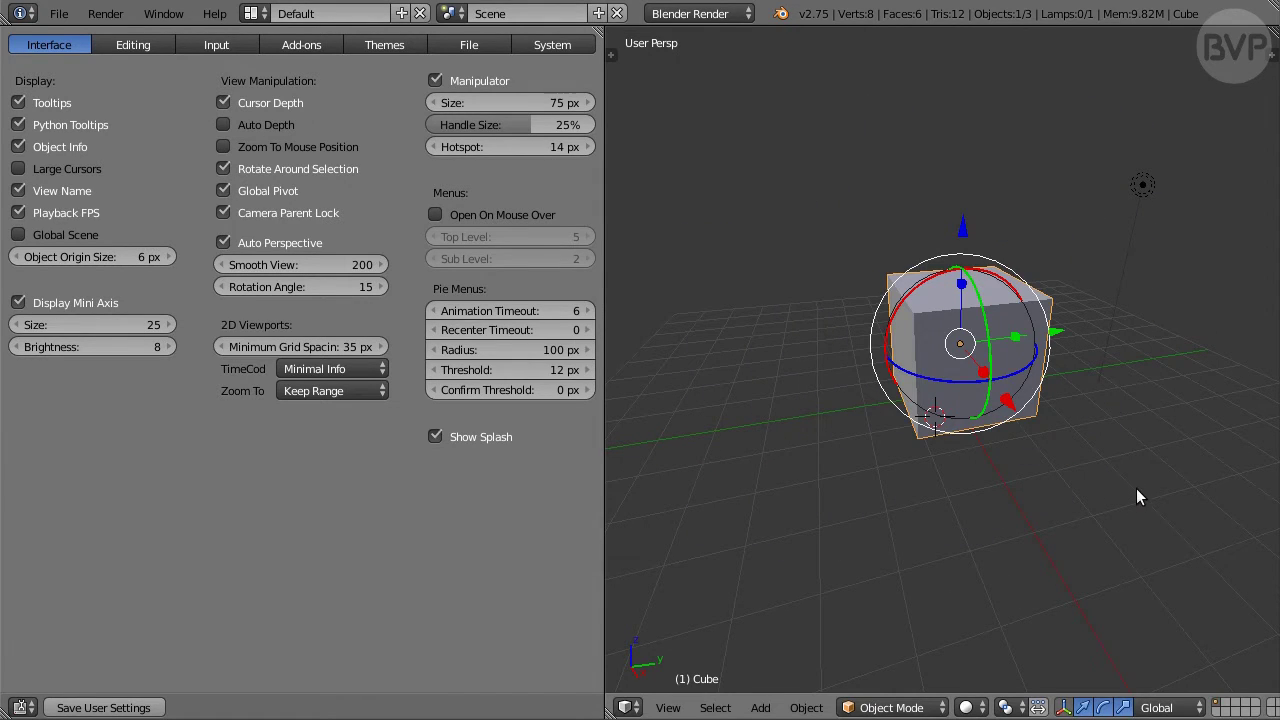
# Step: Move the cube up 4 units along the global Z axis
pyautogui.scroll(-2, 1144, 489)
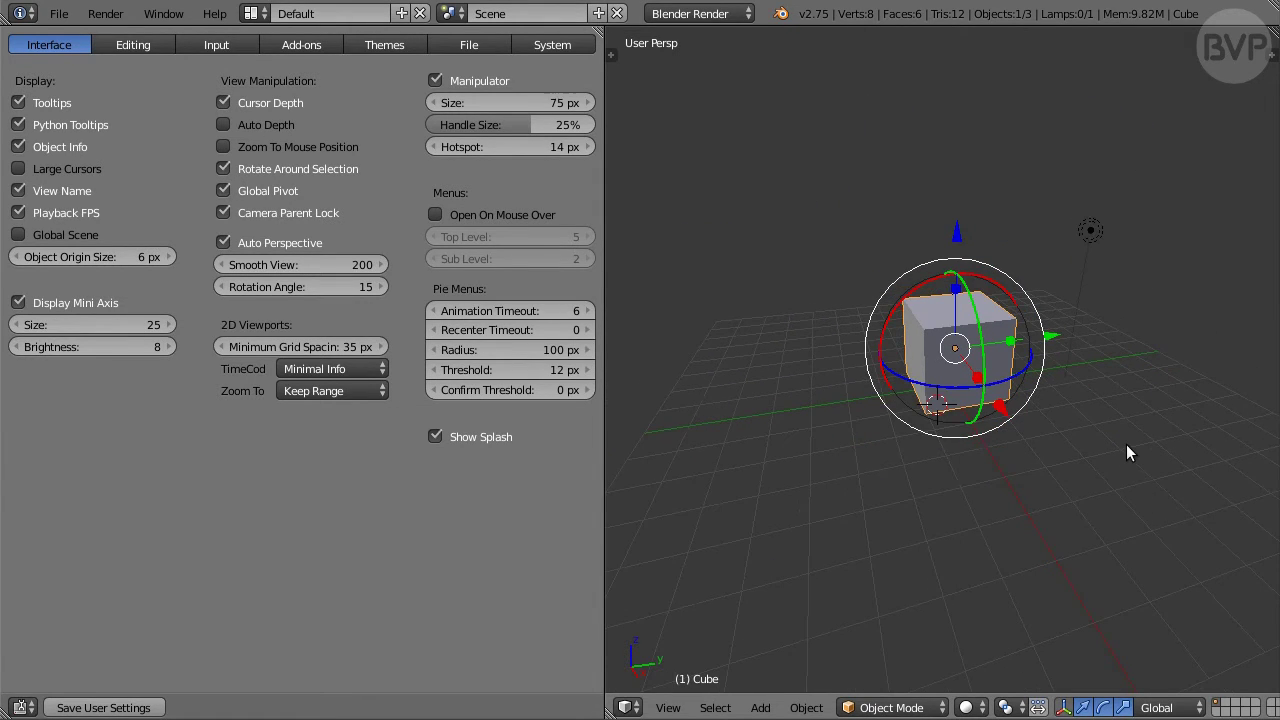
pyautogui.press('g')
pyautogui.press('z')
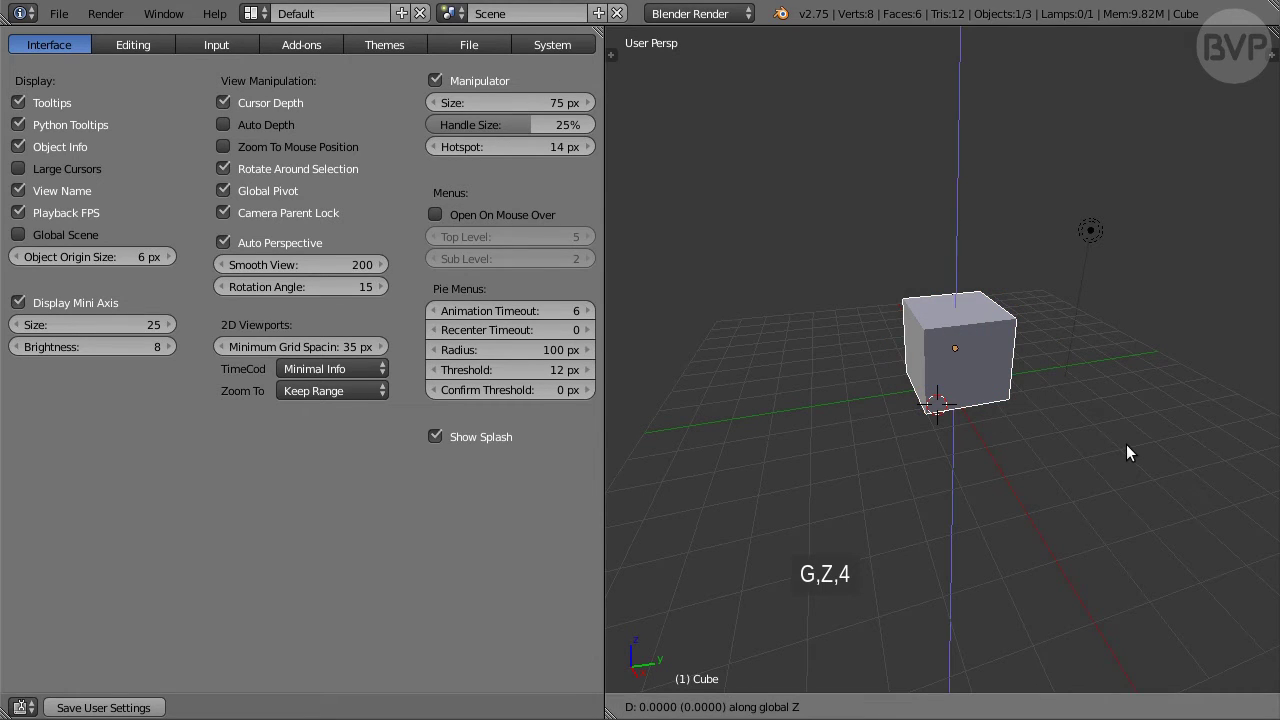
pyautogui.press('4')
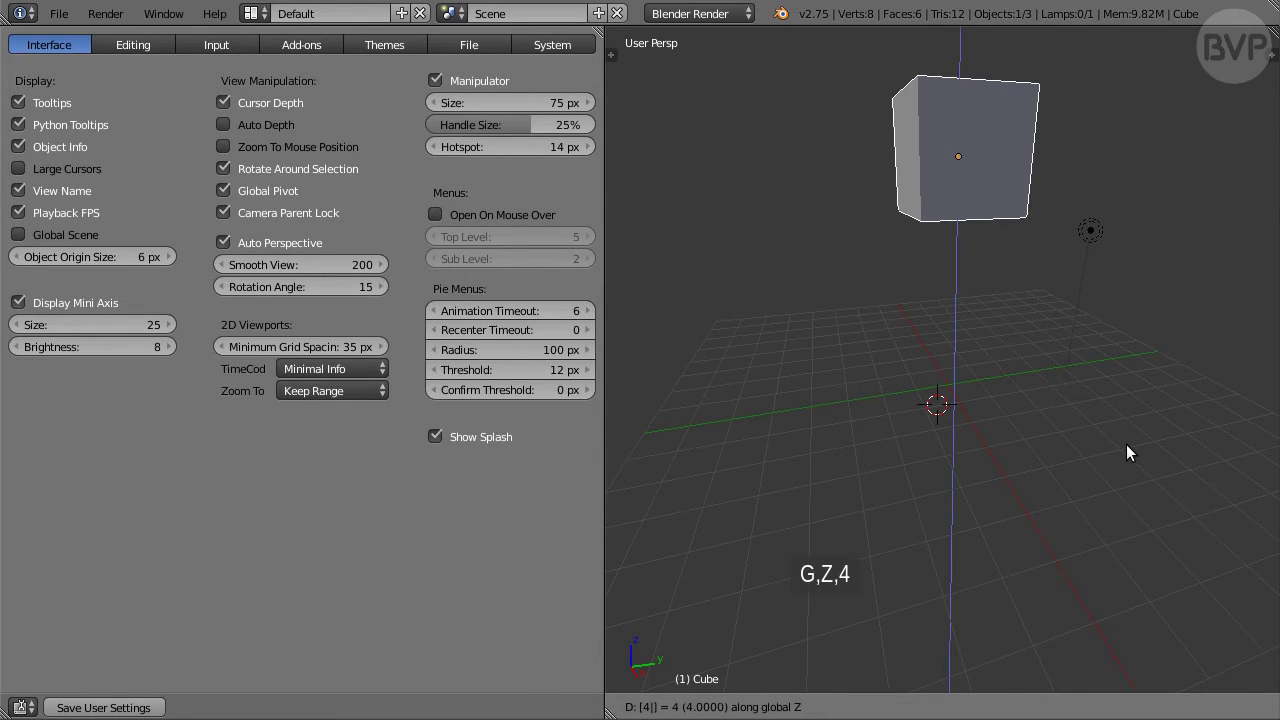
pyautogui.press('Return')
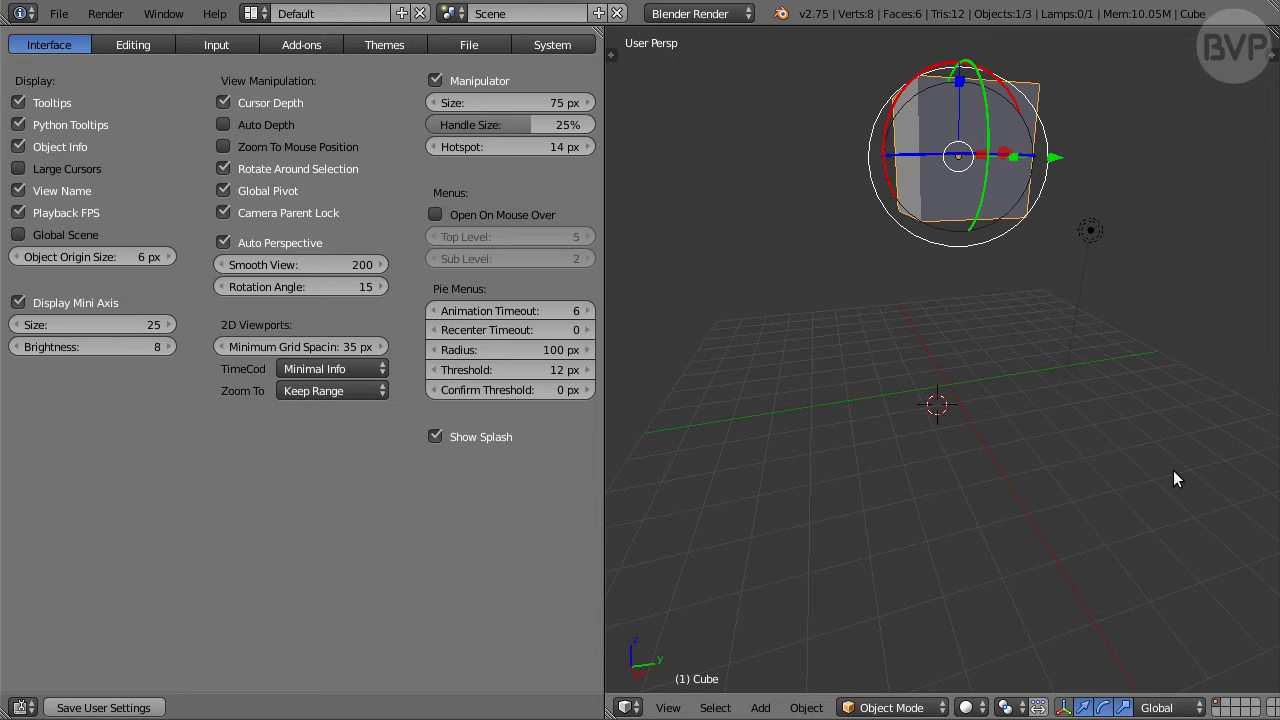
# Step: Disable the Manipulator in the Interface preferences and test switching it on and off in the 3D View
pyautogui.click(480, 81)
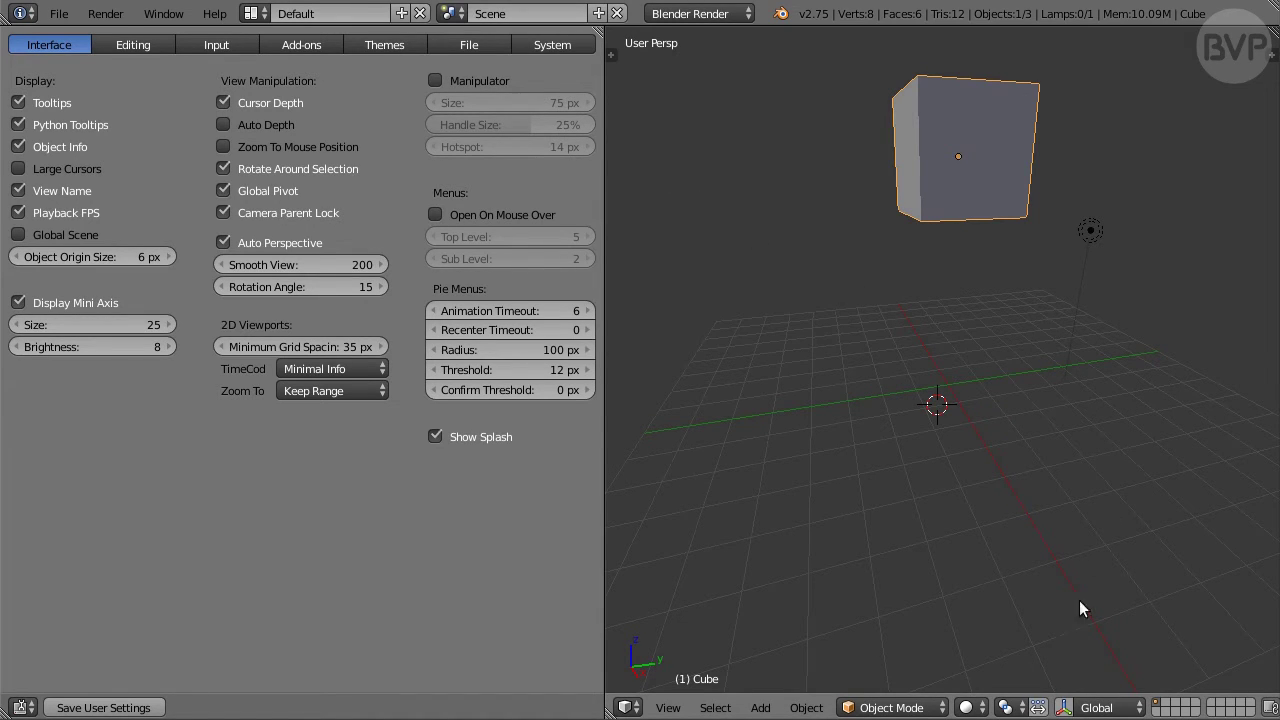
pyautogui.click(1064, 707)
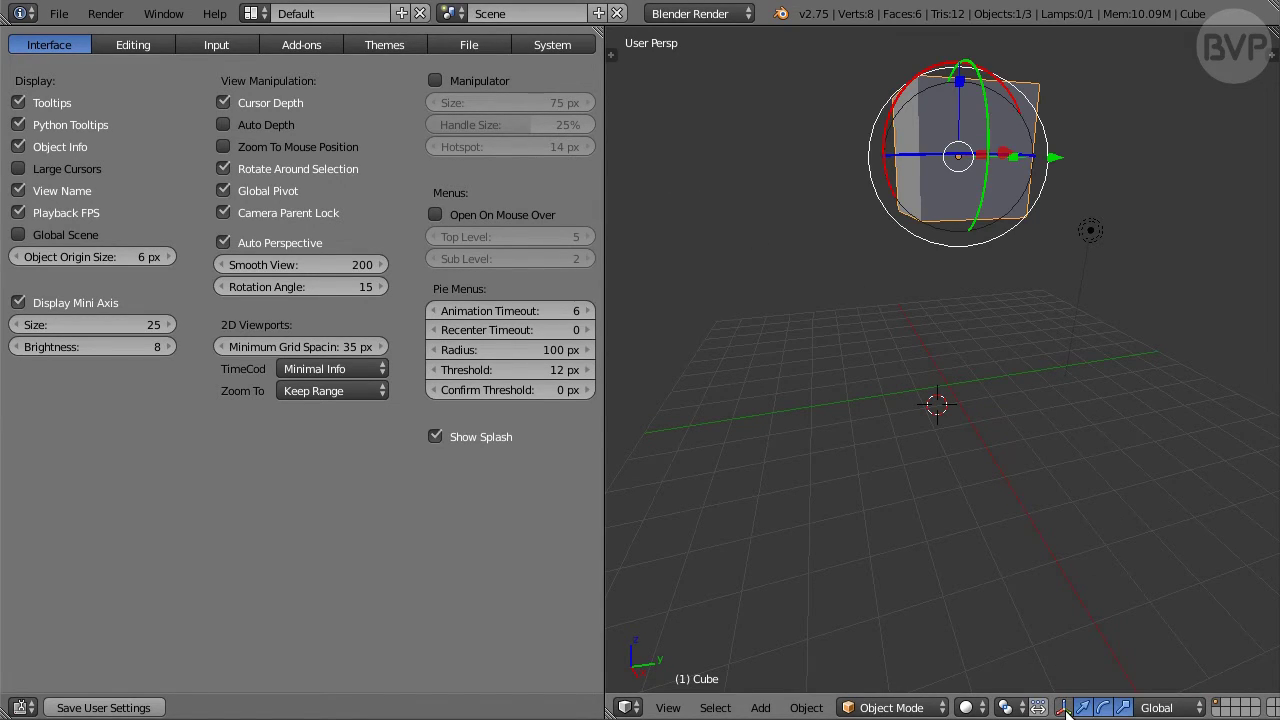
pyautogui.click(1064, 707)
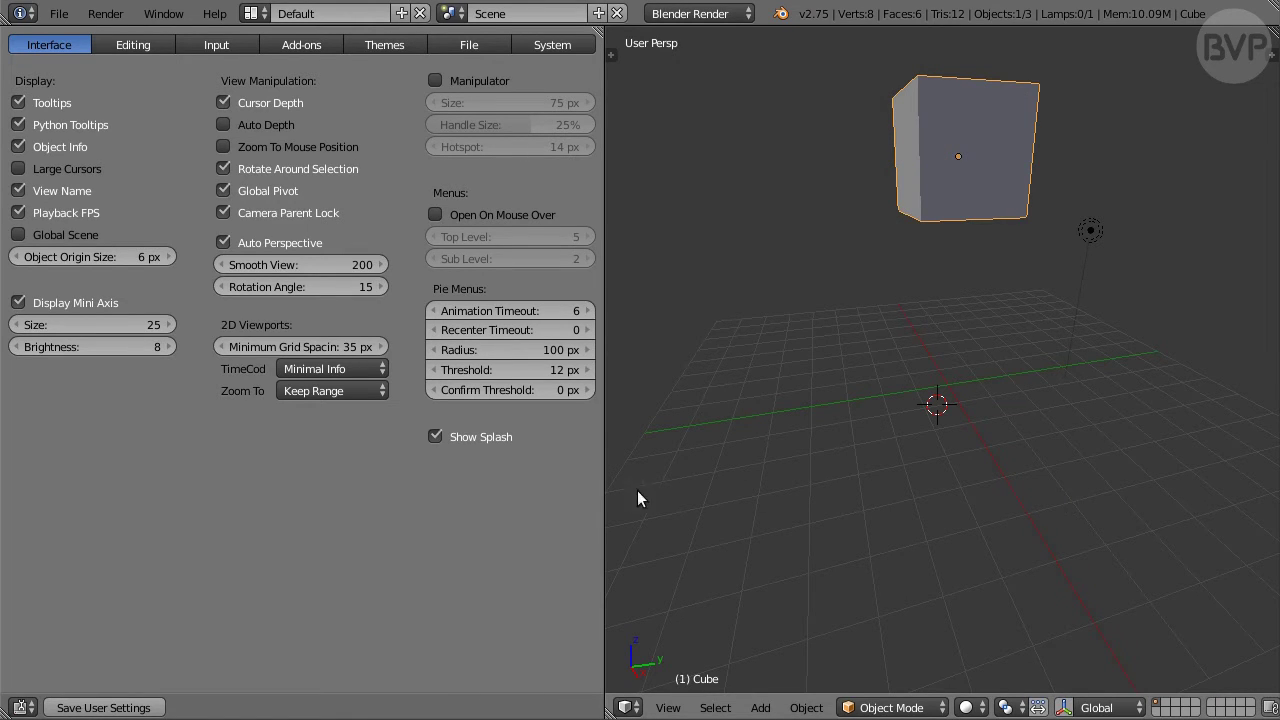
# Step: Widen the User Preferences area and disable Show Splash, checking that the splash screen can still be opened manually
pyautogui.moveTo(606, 500); pyautogui.dragTo(815, 507)
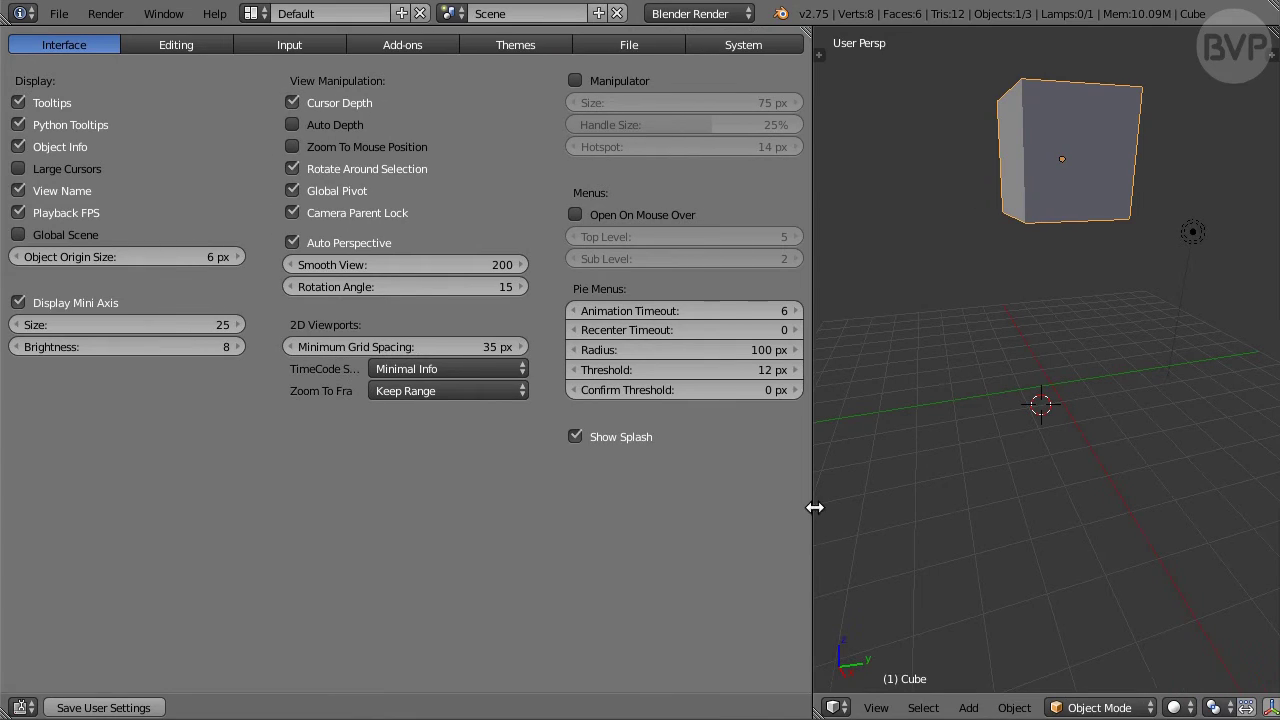
pyautogui.click(640, 439)
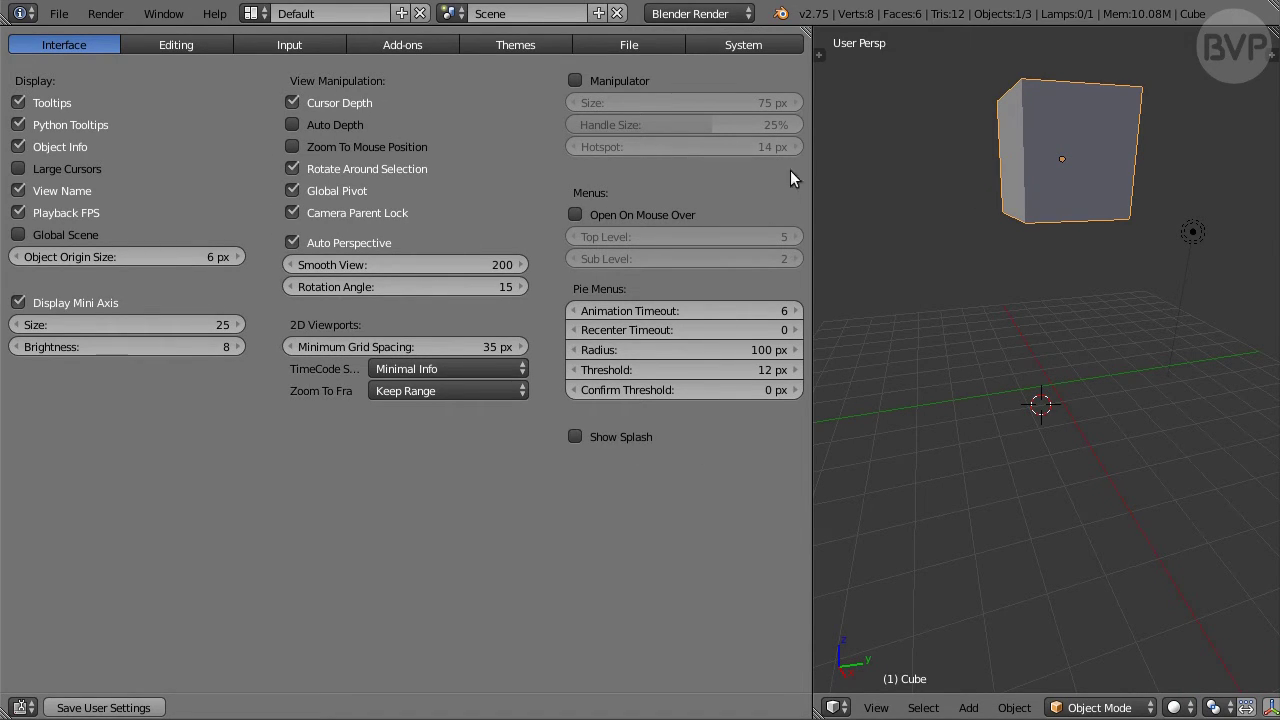
pyautogui.click(781, 14)
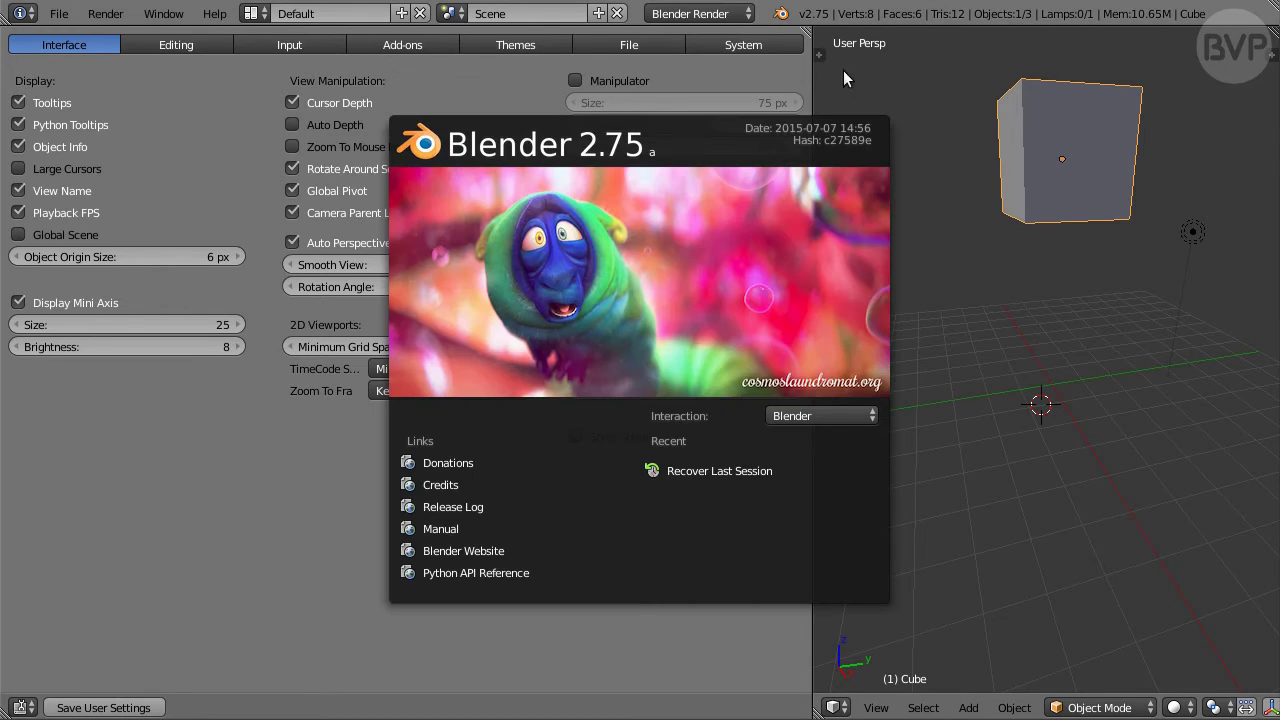
pyautogui.click(741, 198)
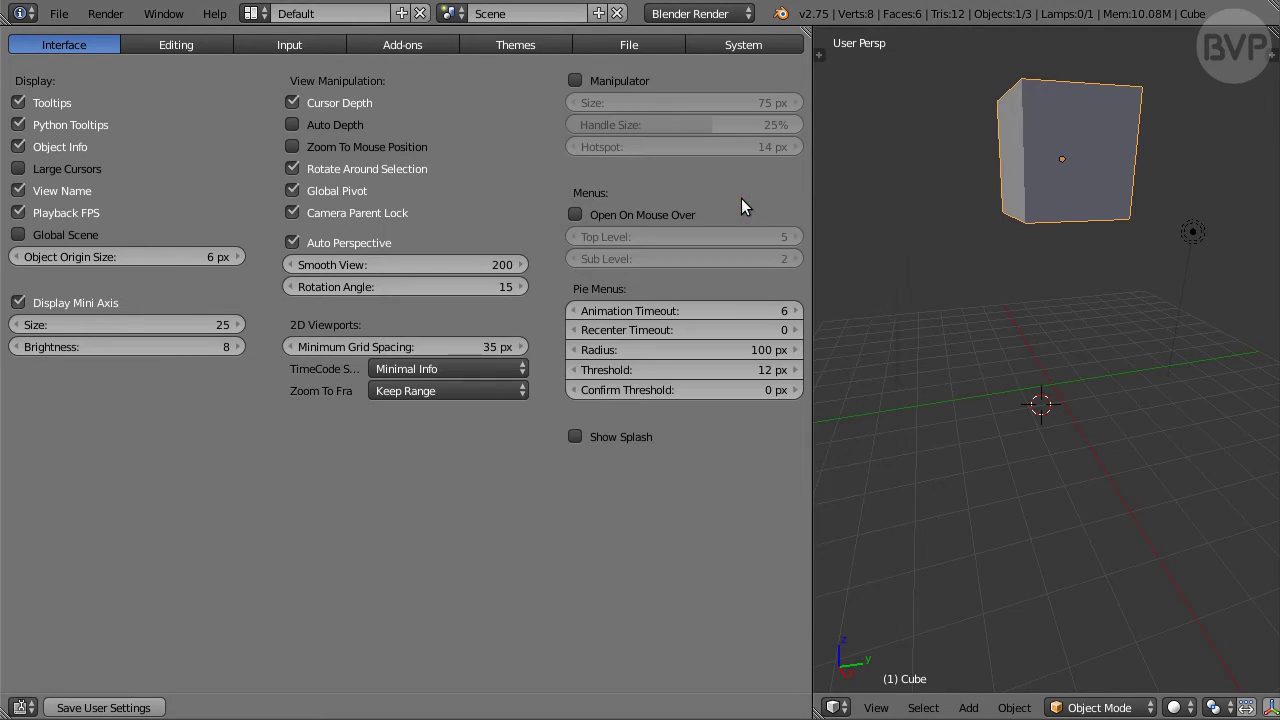
pyautogui.click(215, 14)
# Step: Set Link Materials To to Object in the Editing preferences
pyautogui.click(213, 47)
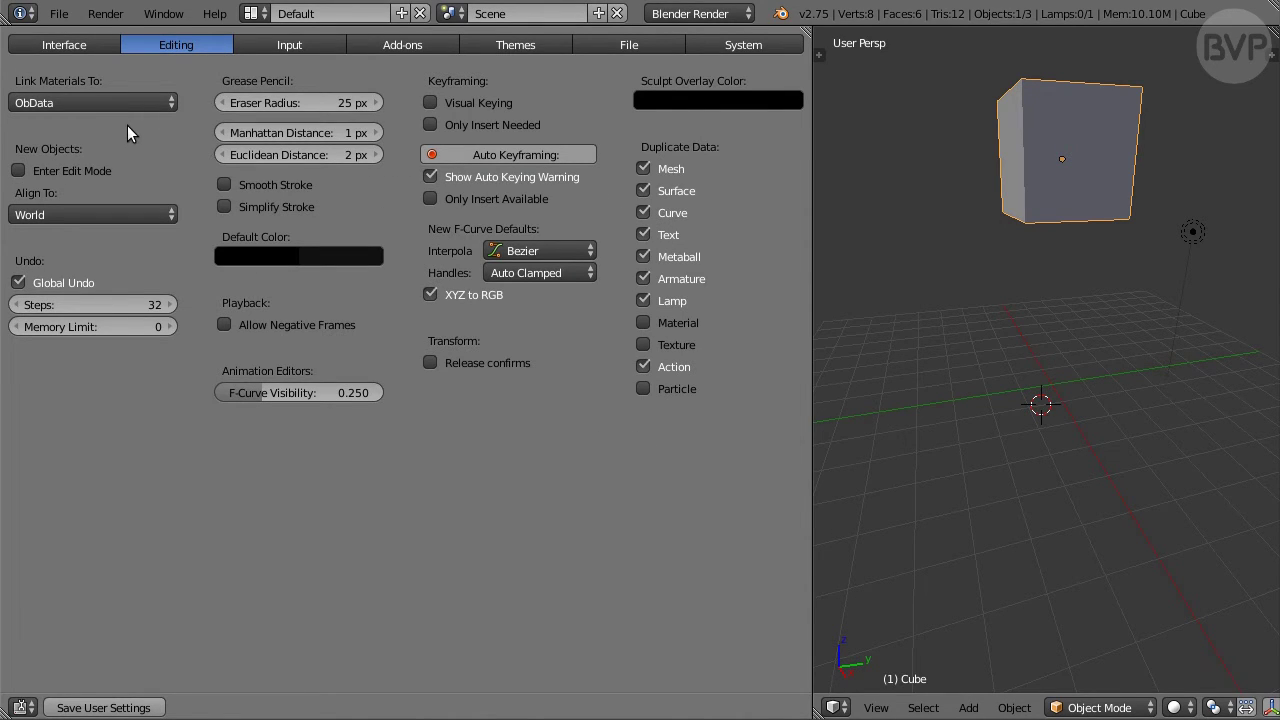
pyautogui.click(123, 98)
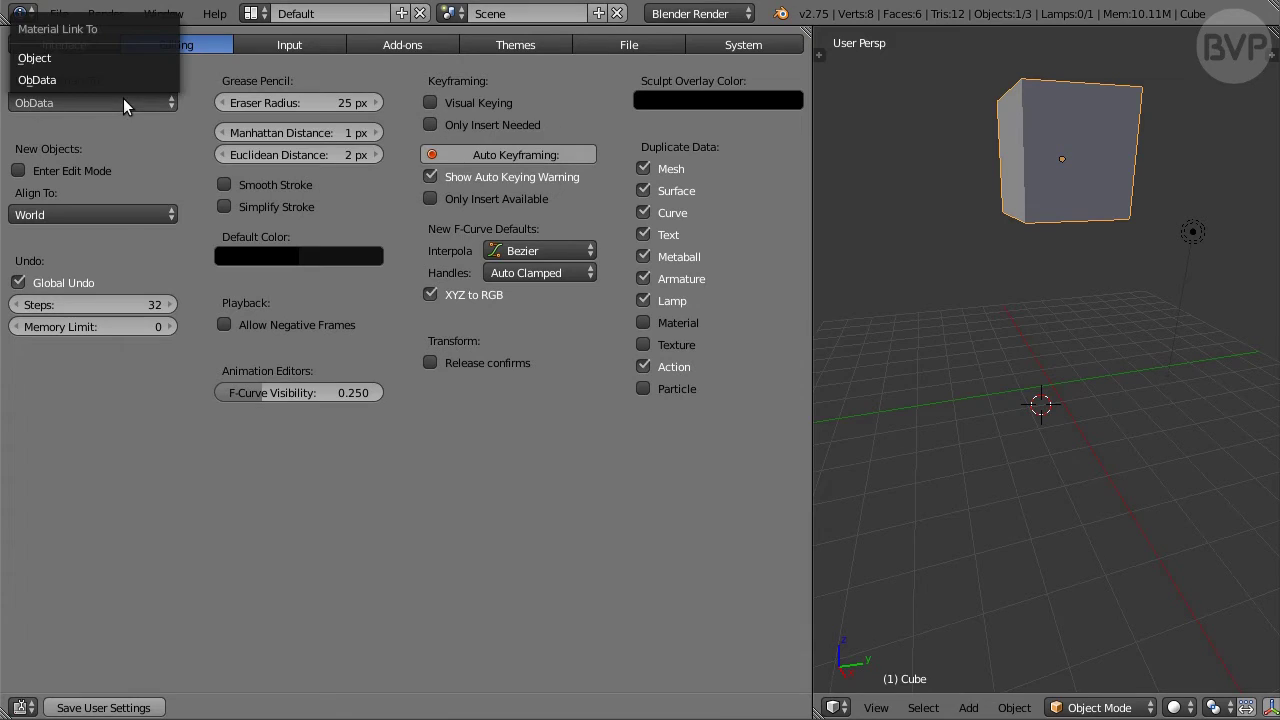
pyautogui.click(161, 55)
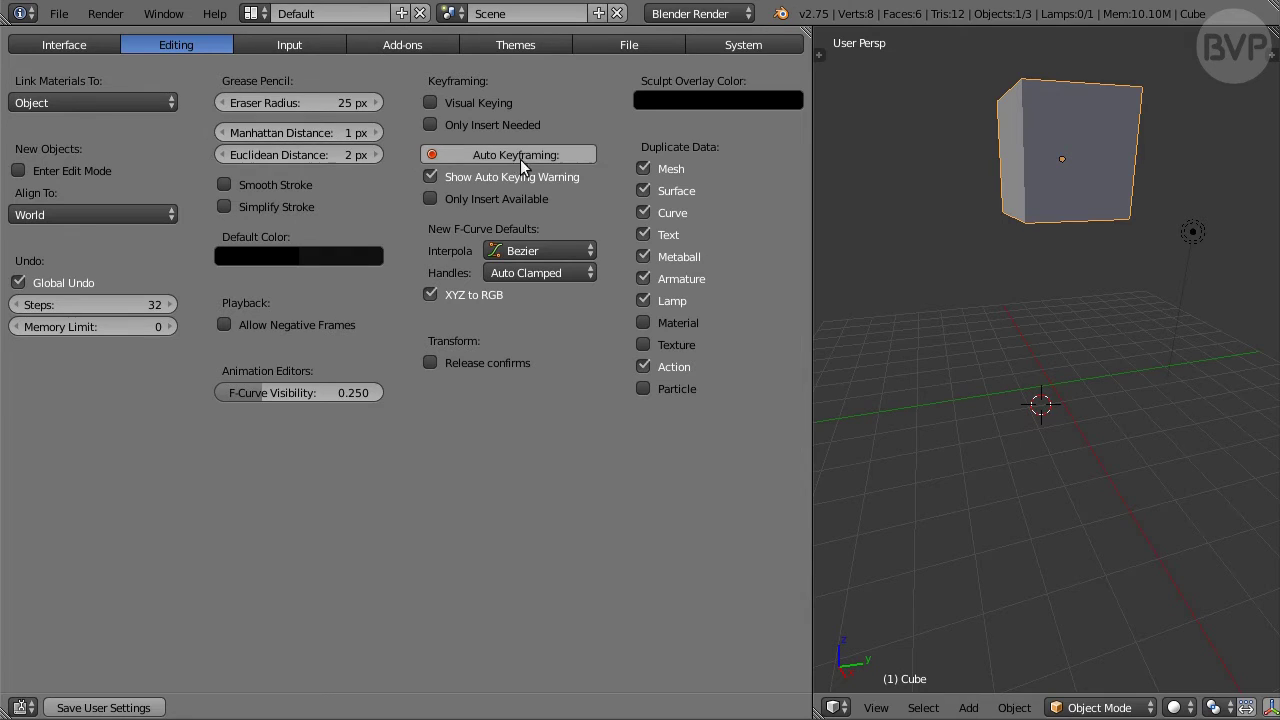
# Step: Move the cube lower with a standard grab, and enable Release Confirms and test it by repositioning the cube and the lamp
pyautogui.press('g')
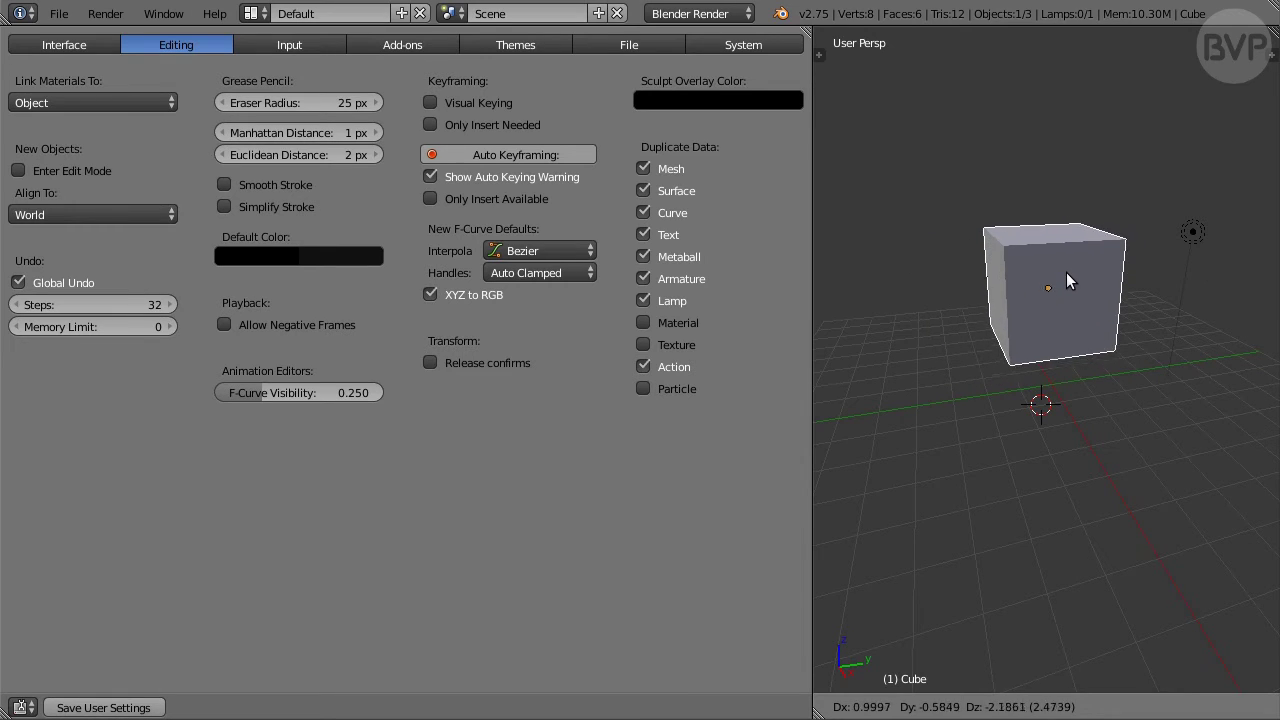
pyautogui.click(1066, 270)
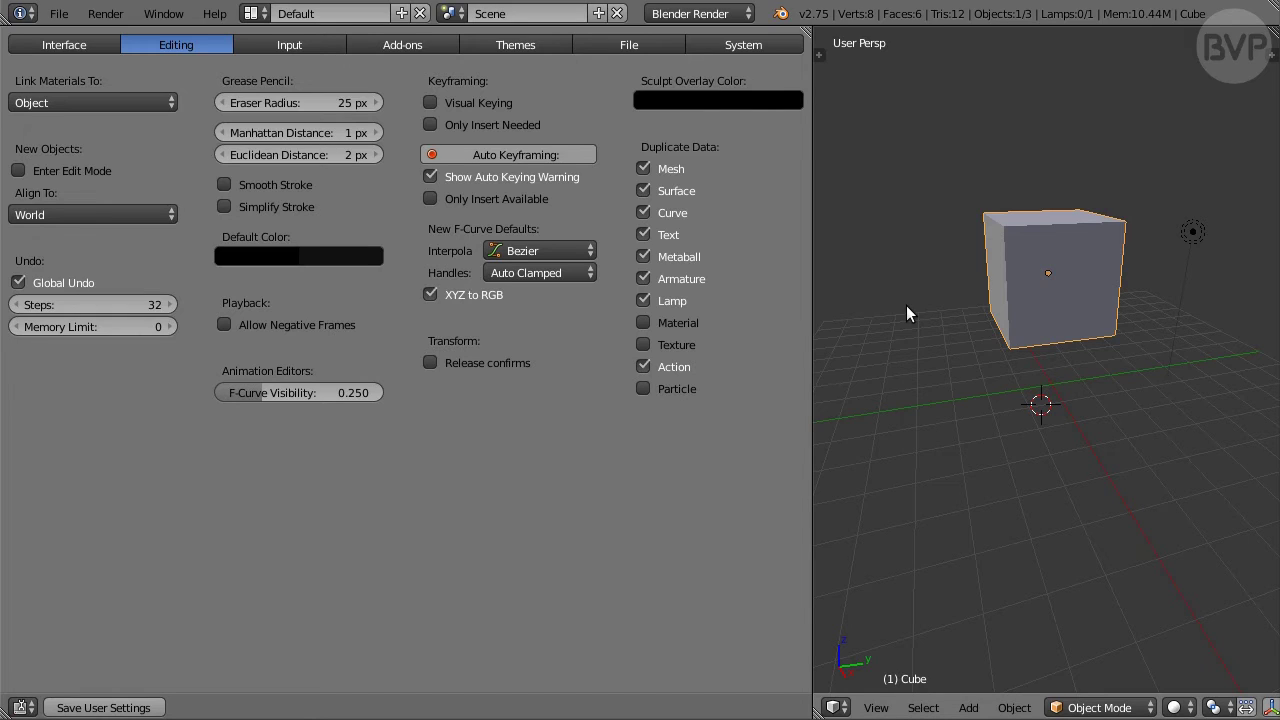
pyautogui.click(486, 364)
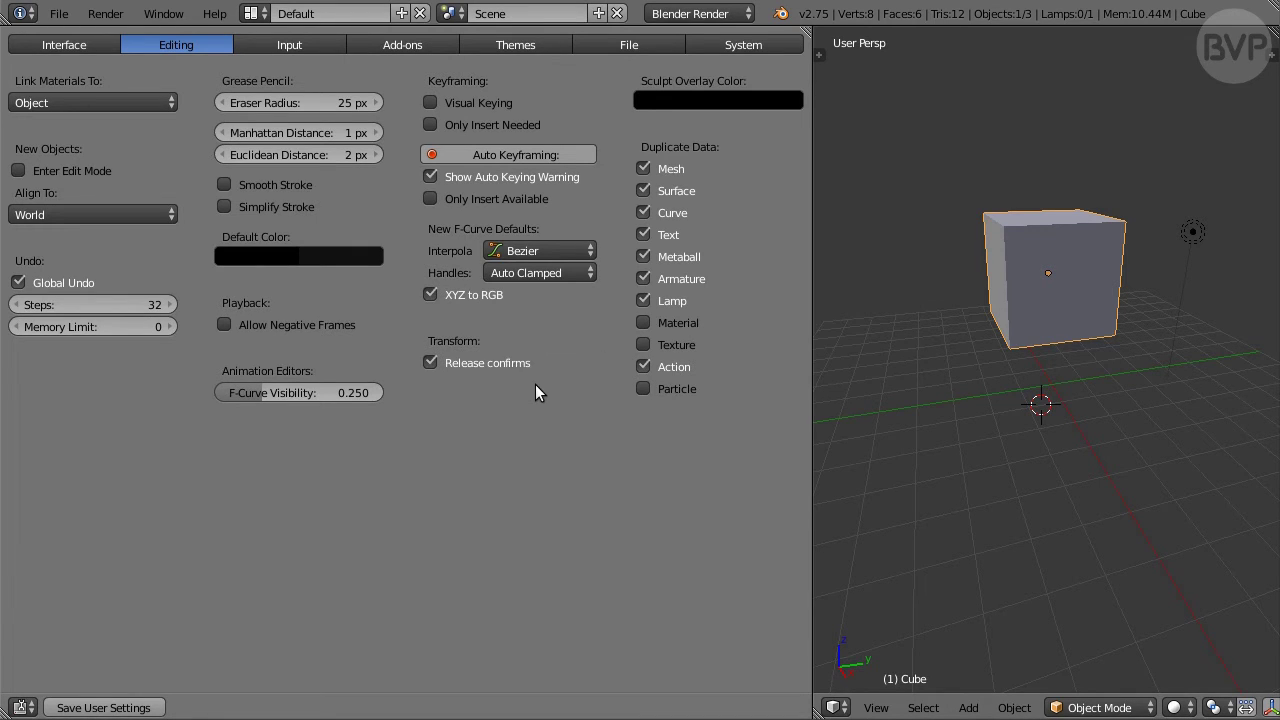
pyautogui.moveTo(1037, 300); pyautogui.dragTo(1101, 362)
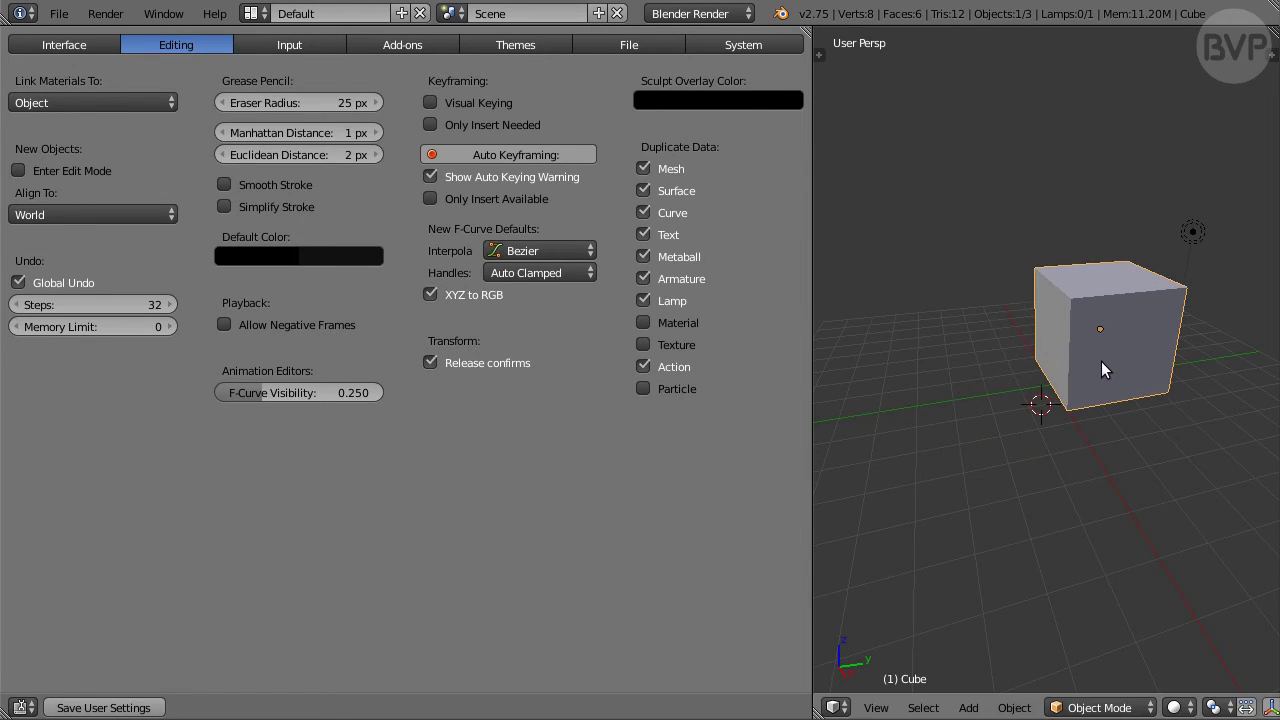
pyautogui.moveTo(1197, 233); pyautogui.dragTo(951, 192)
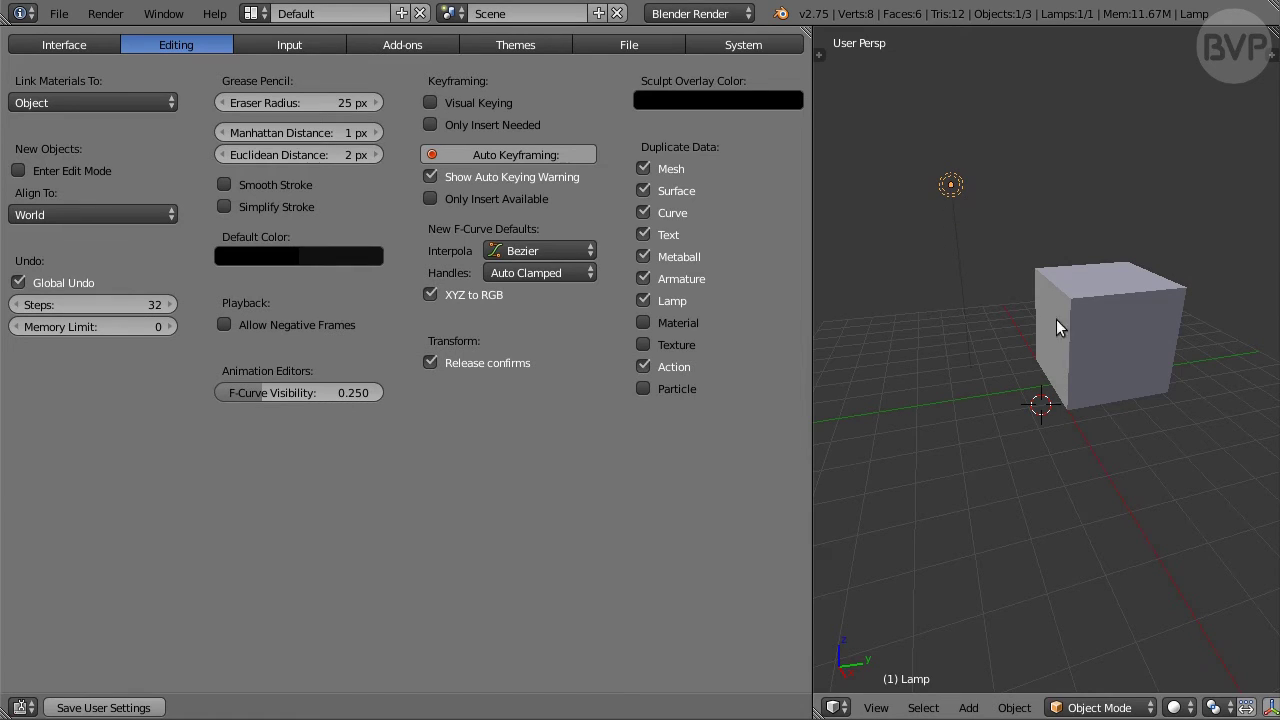
# Step: Reposition the cube a little lower in the 3D View to test Release Confirms once more
pyautogui.moveTo(1132, 325); pyautogui.dragTo(1154, 374)
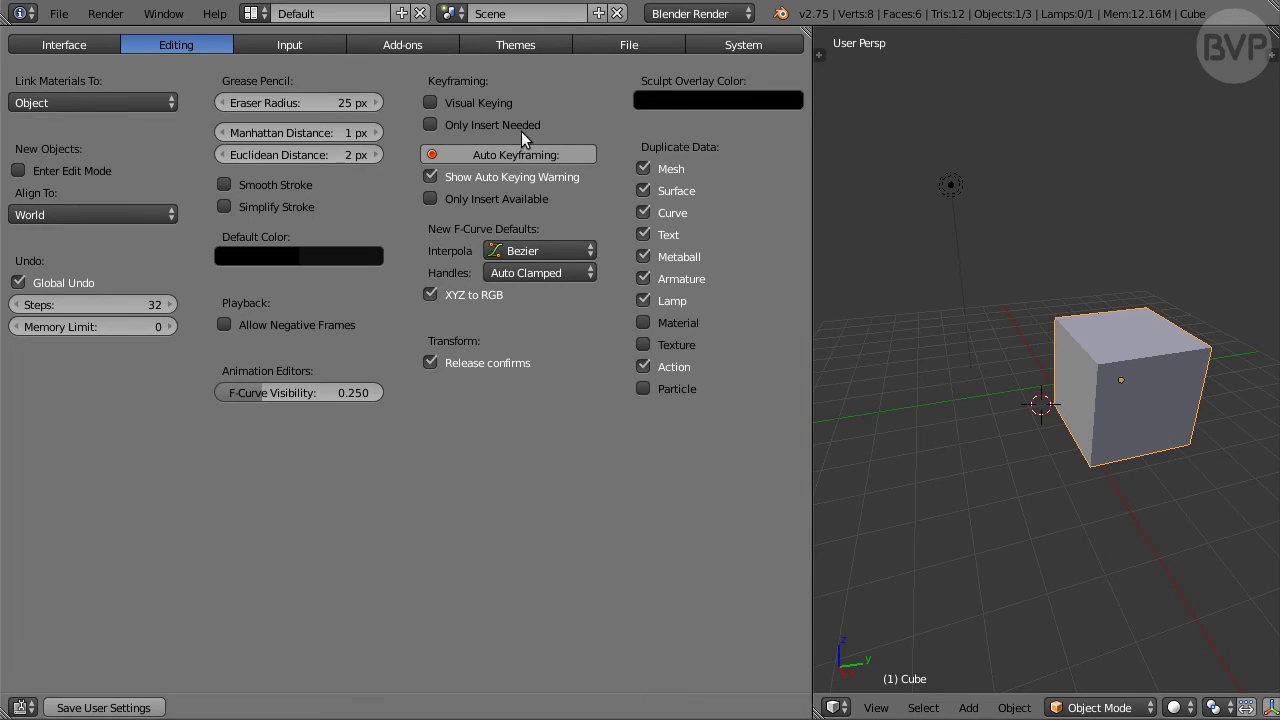
# Step: Examine the Add-ons preferences, expanding the details of Add Curve: IvyGen and Add Curve: Sapling
pyautogui.click(433, 46)
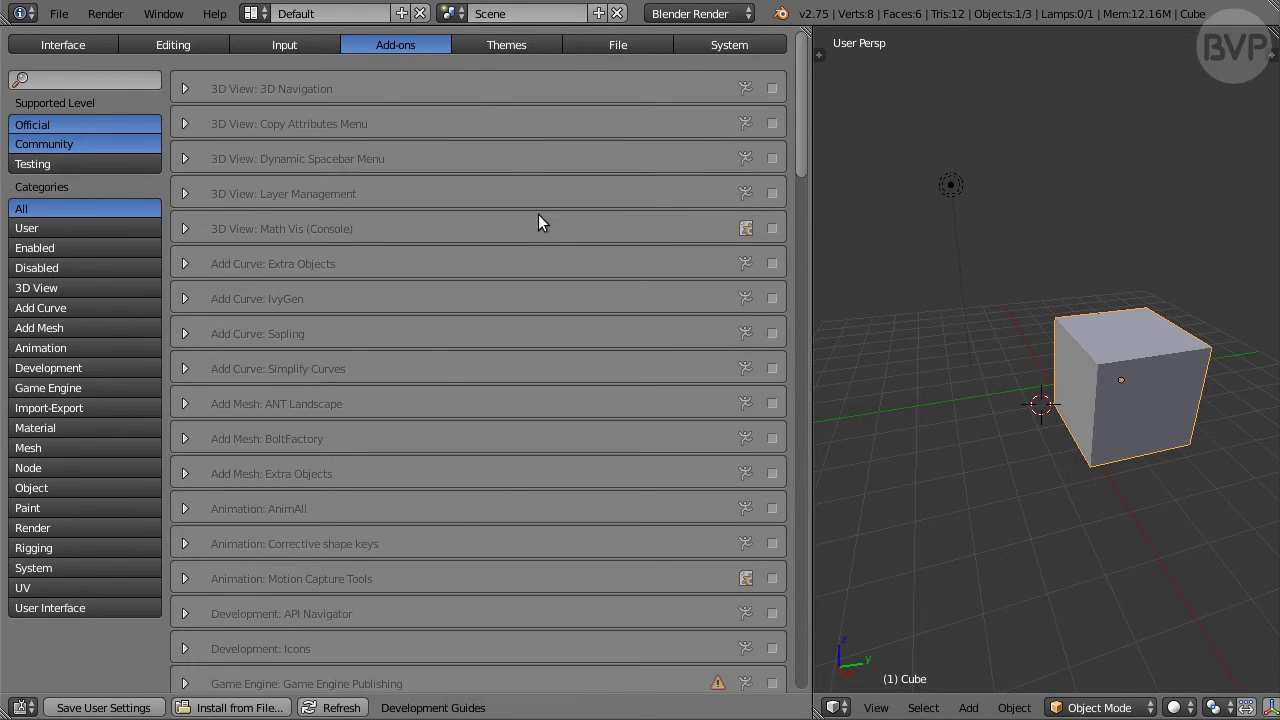
pyautogui.click(184, 299)
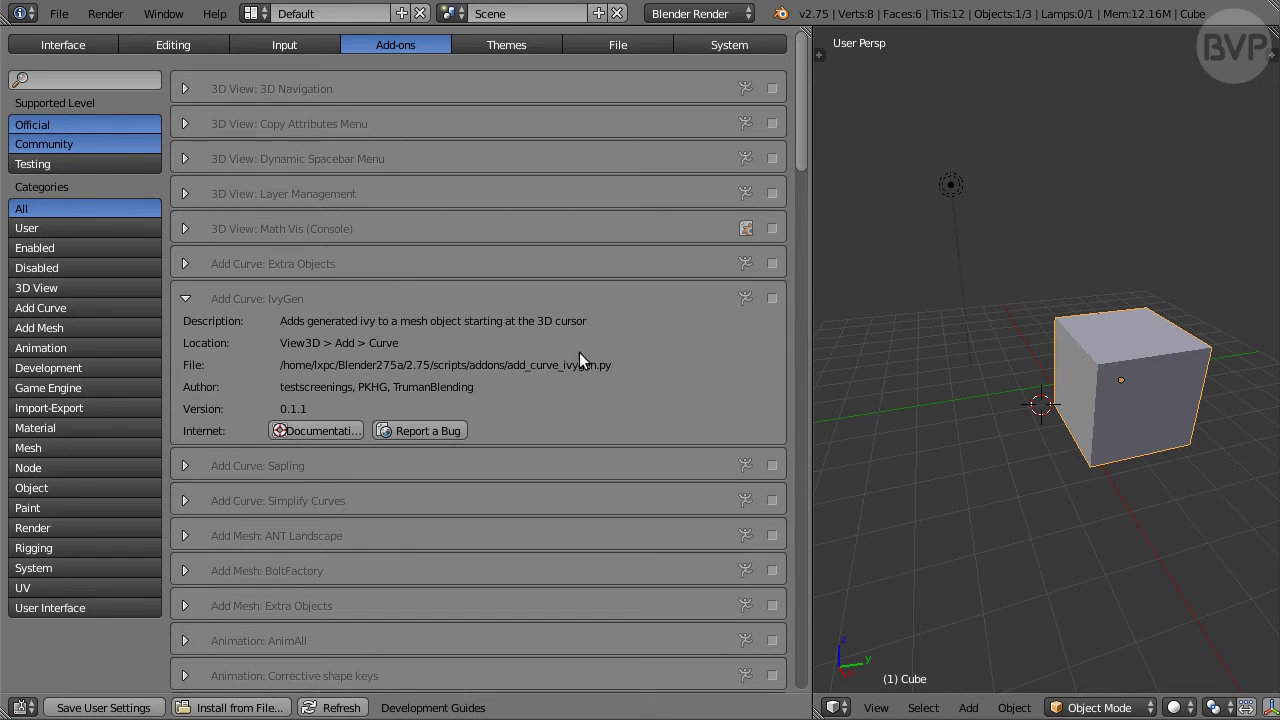
pyautogui.click(184, 466)
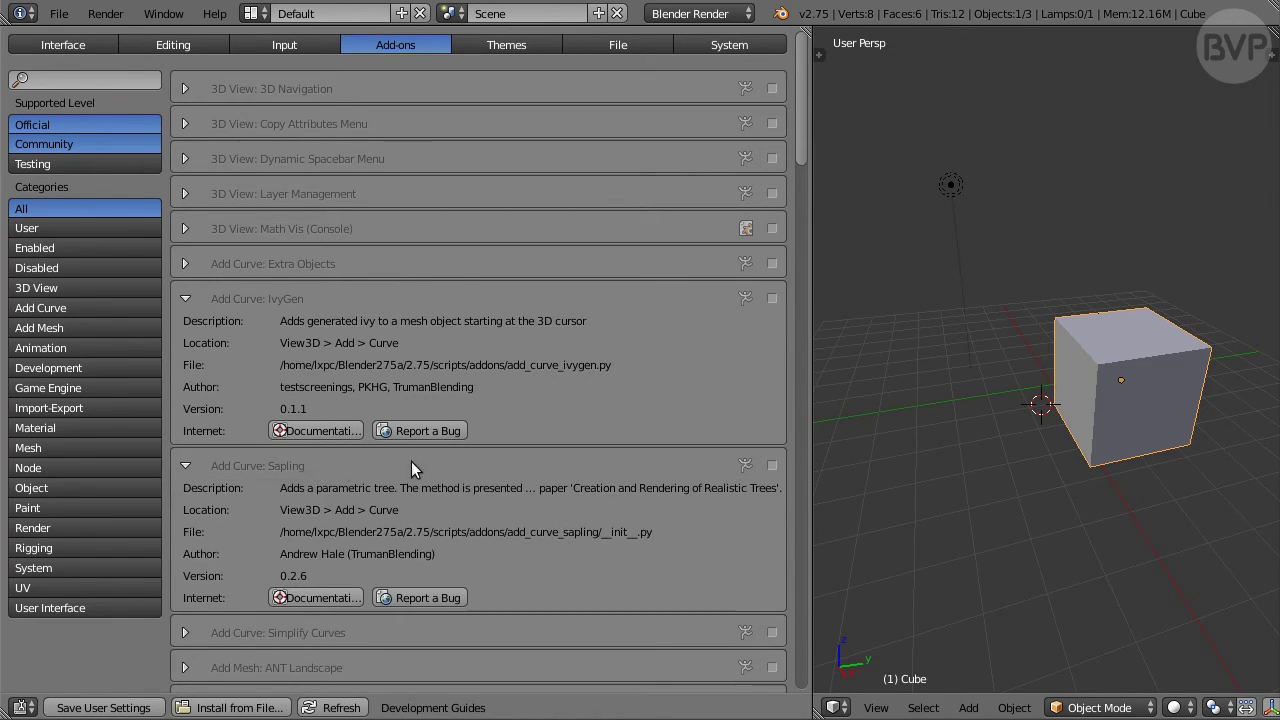
# Step: Enable the Import-Export: Import Images as Planes add-on and check where its import command is found
pyautogui.scroll(-9, 573, 455)
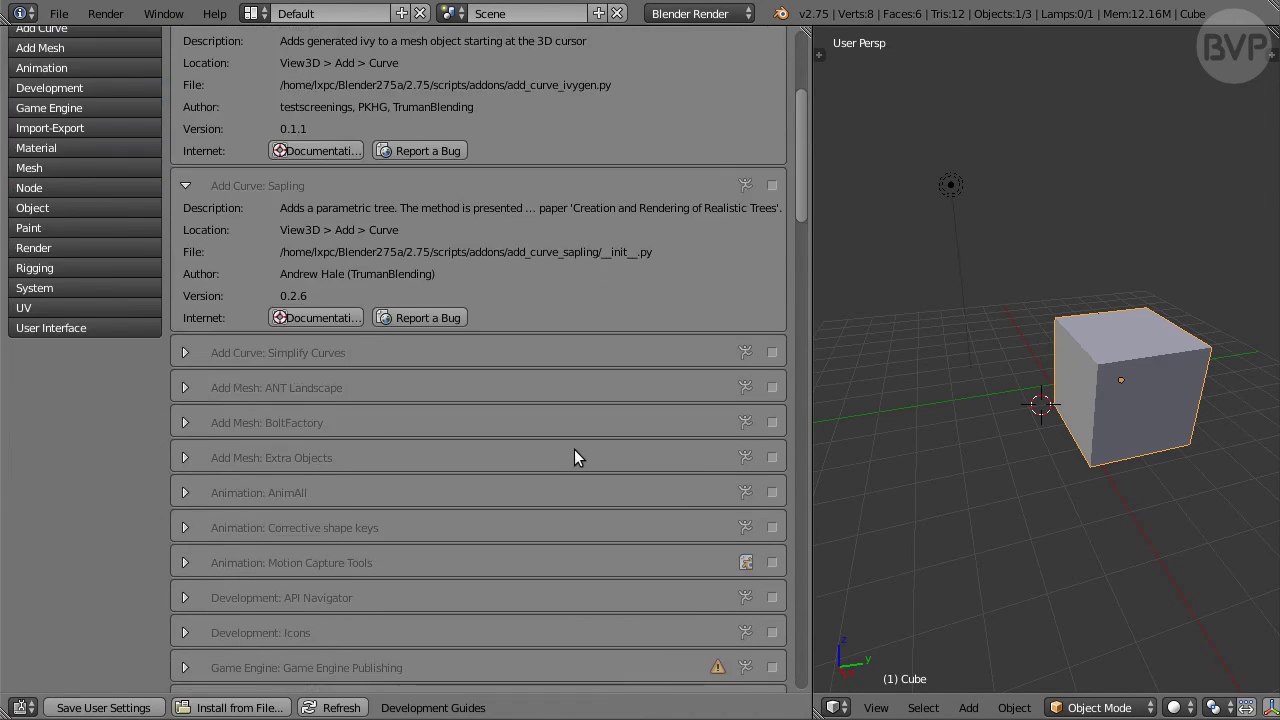
pyautogui.scroll(-12, 574, 450)
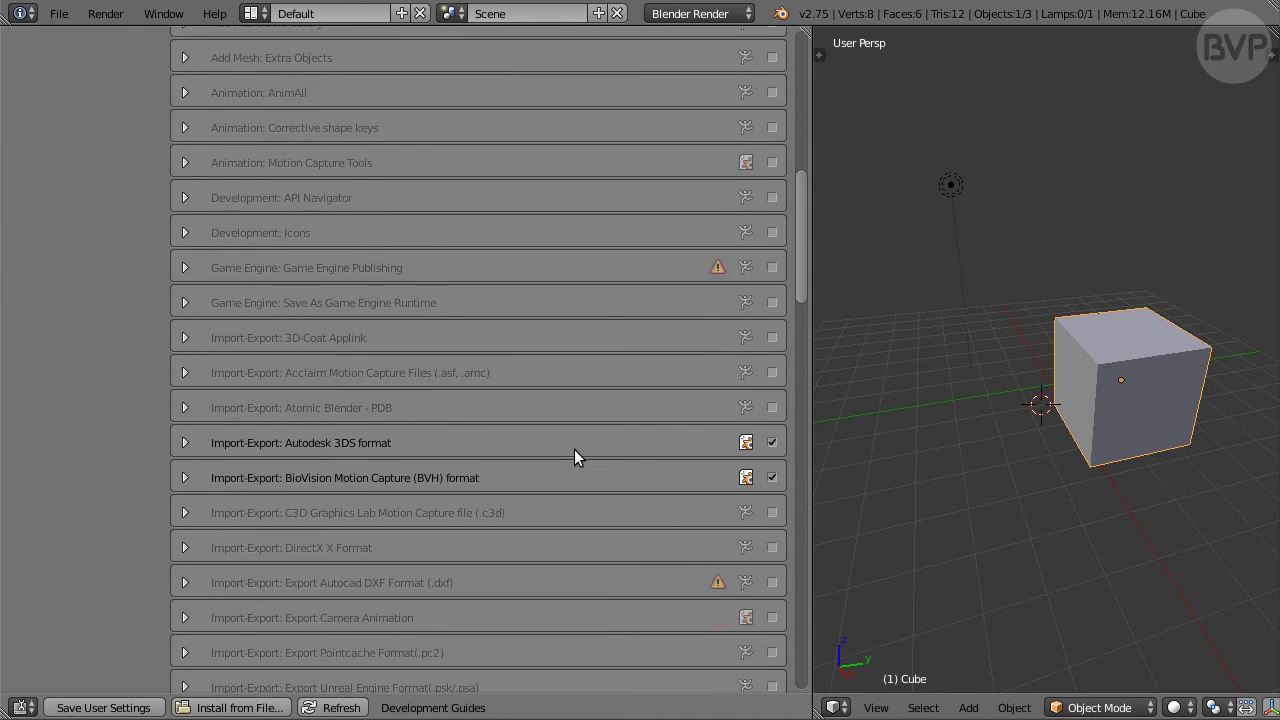
pyautogui.scroll(-11, 574, 457)
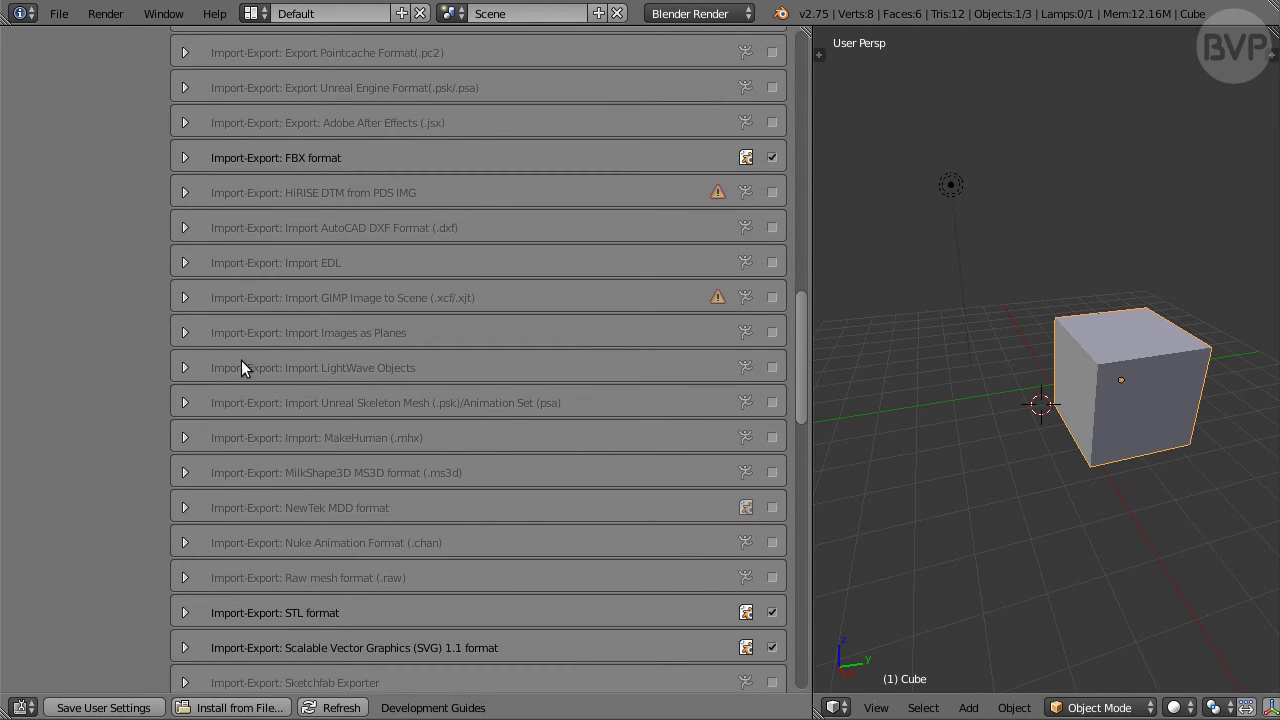
pyautogui.click(184, 333)
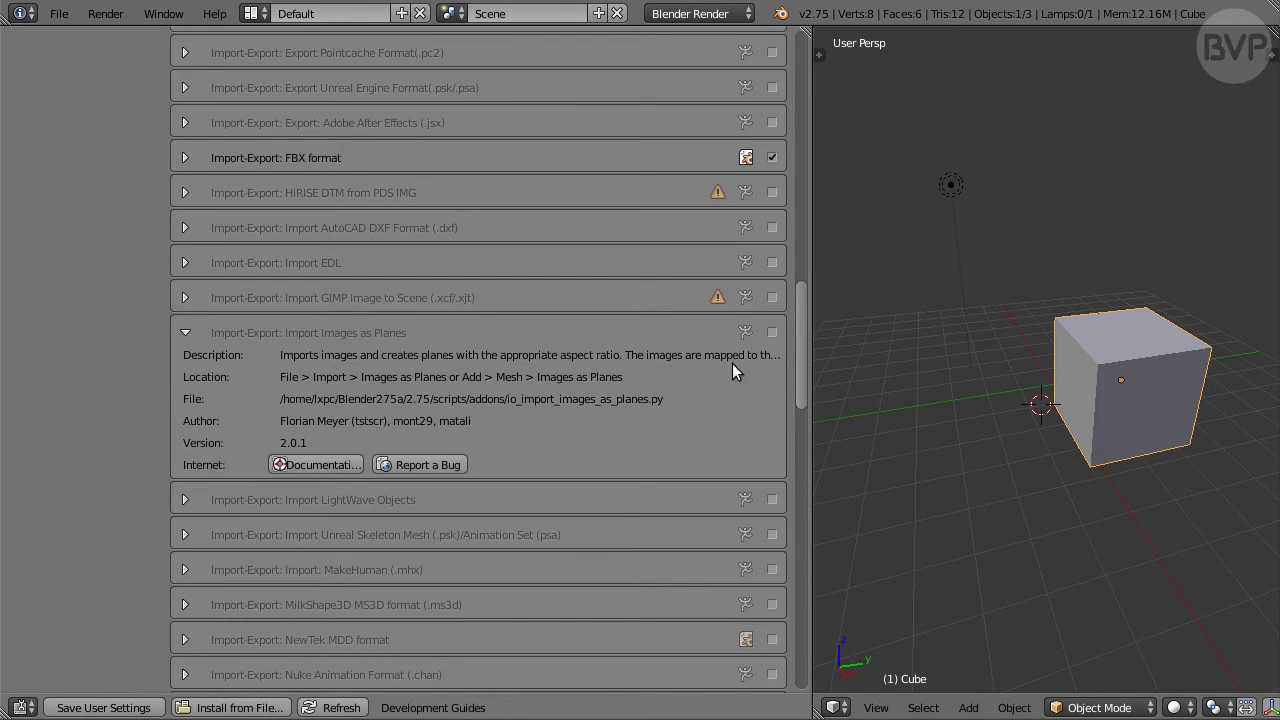
pyautogui.click(772, 333)
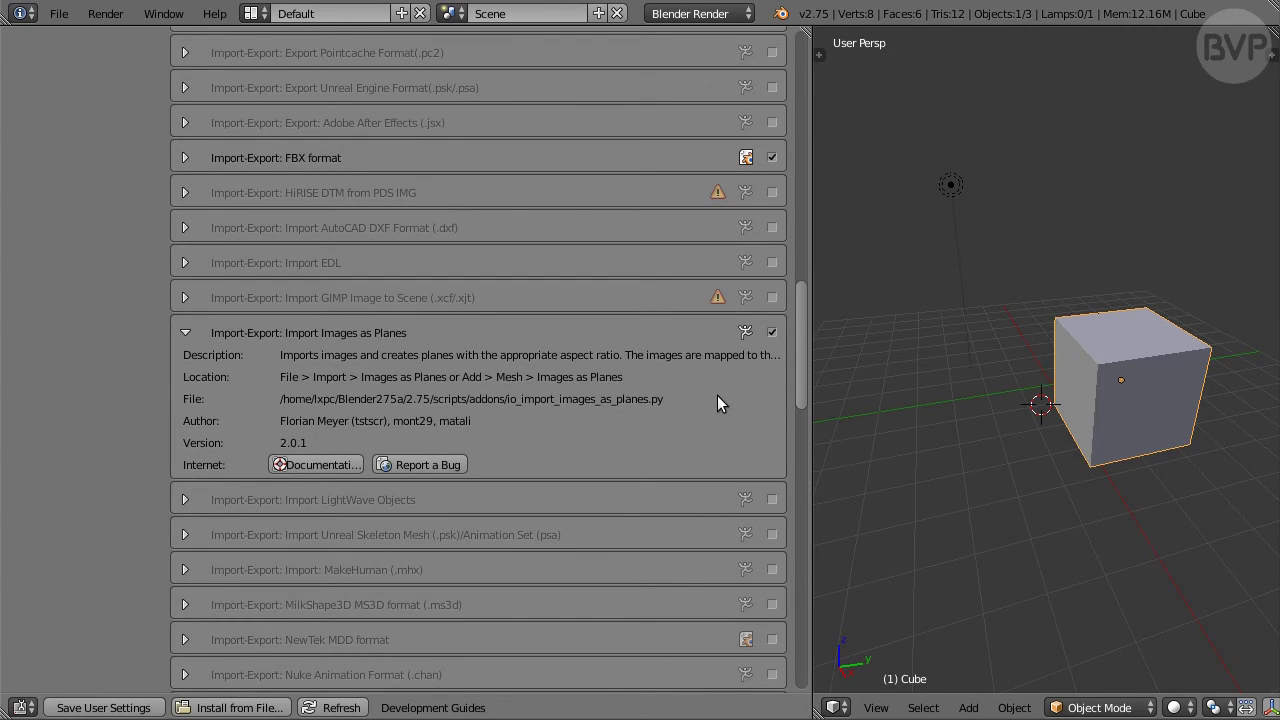
pyautogui.click(59, 14)
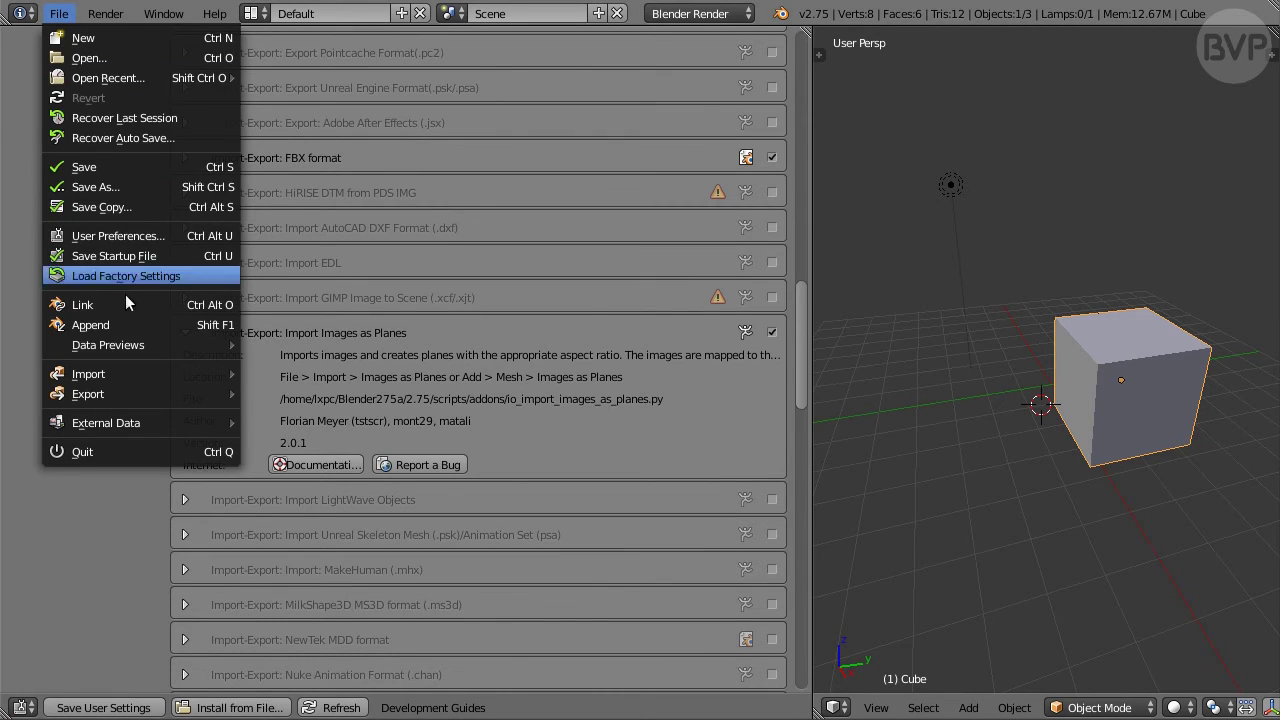
pyautogui.moveTo(164, 373)
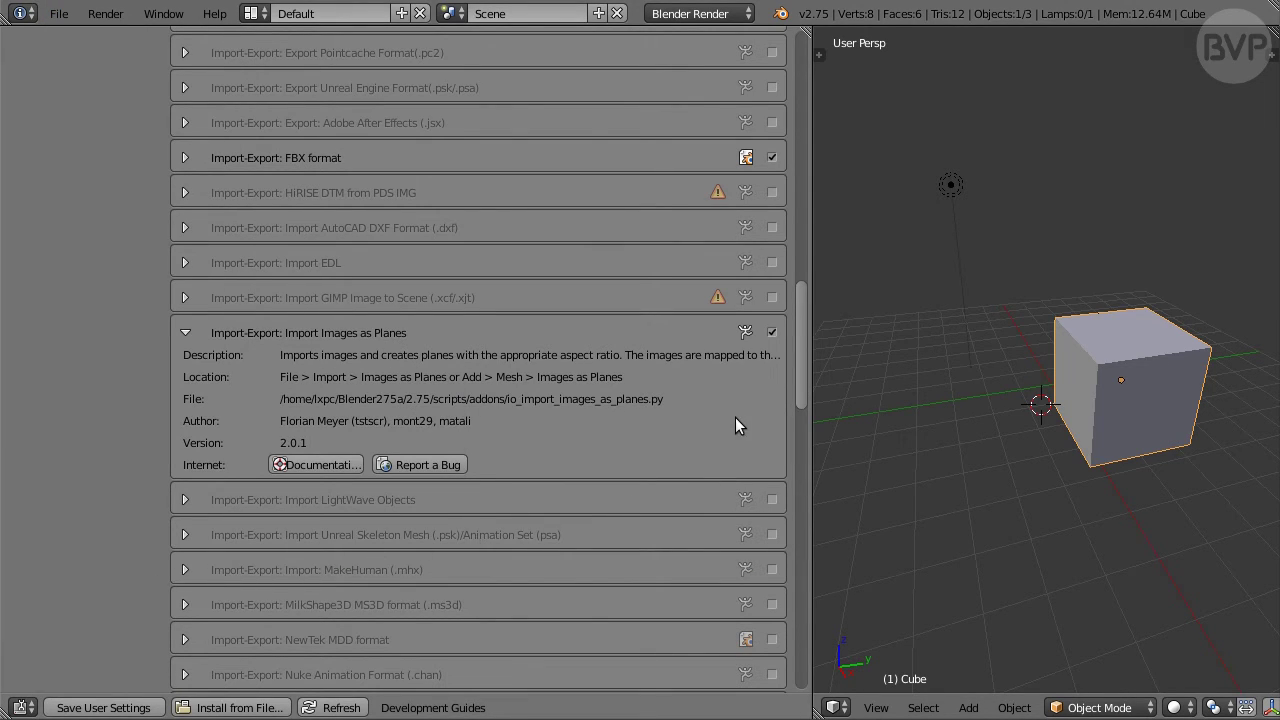
# Step: Expand the details of the Mesh: LoopTools add-on and enable it
pyautogui.scroll(-14, 736, 420)
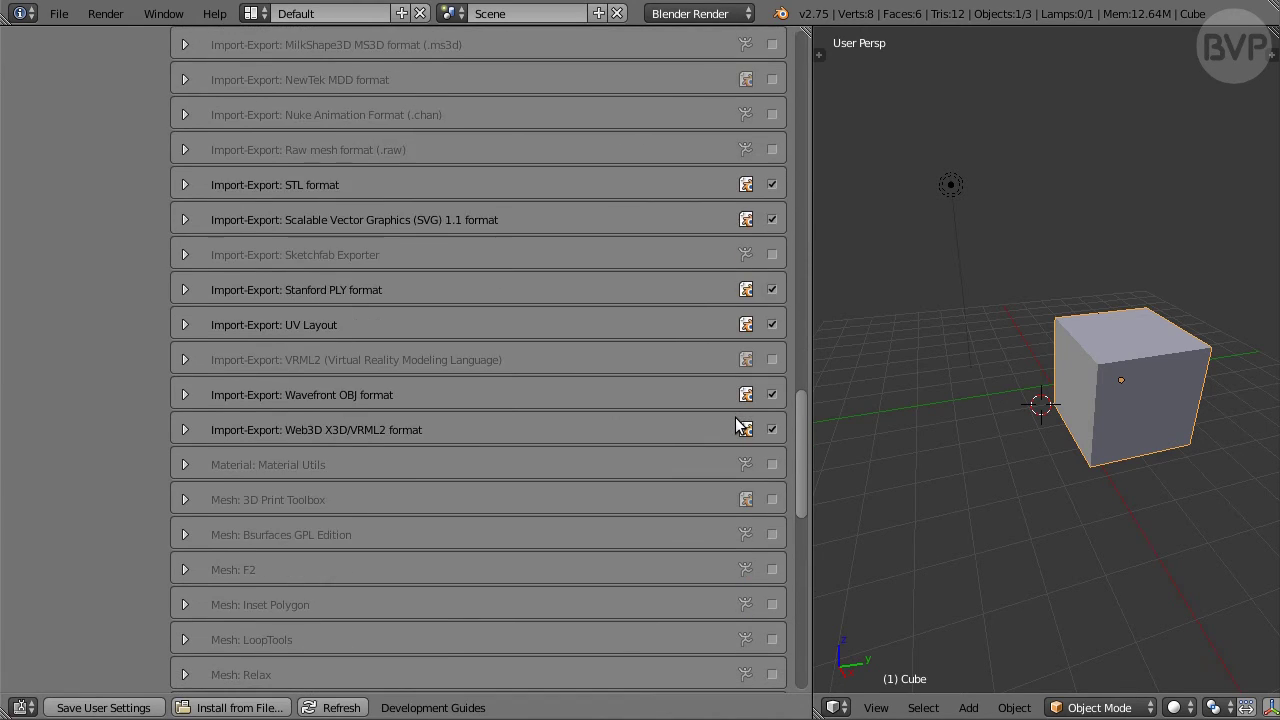
pyautogui.scroll(-5, 735, 418)
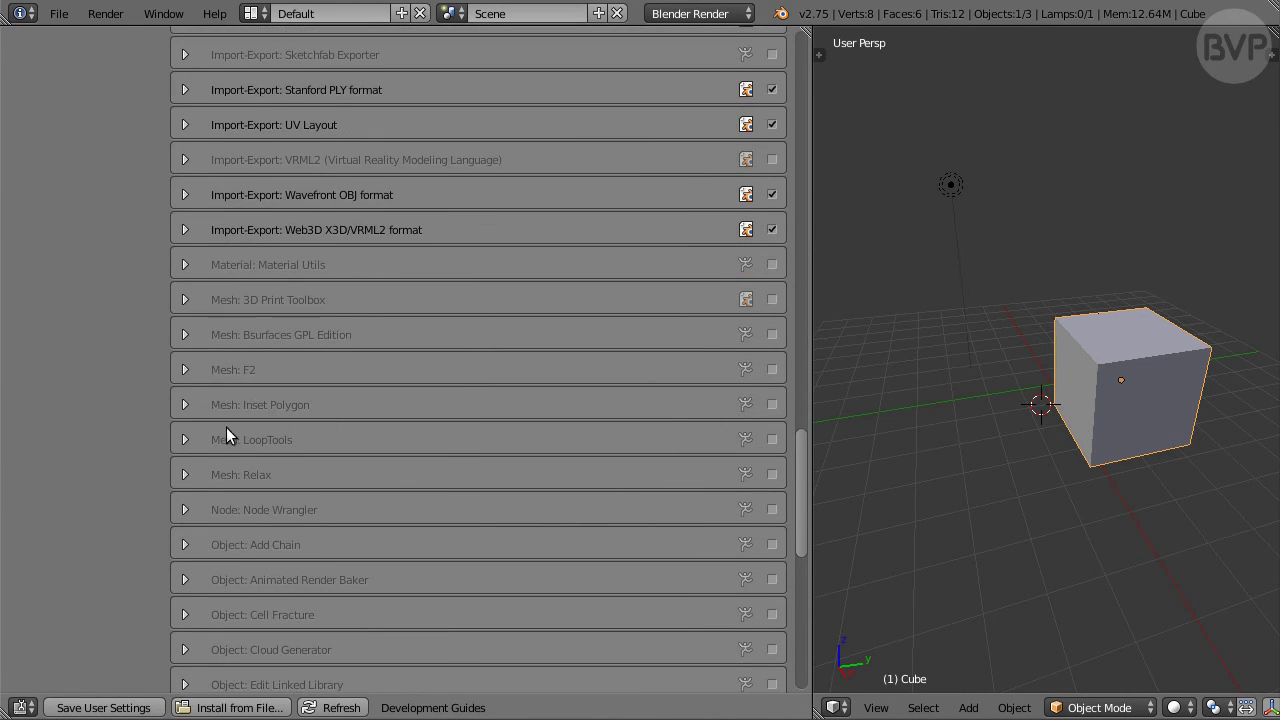
pyautogui.click(184, 440)
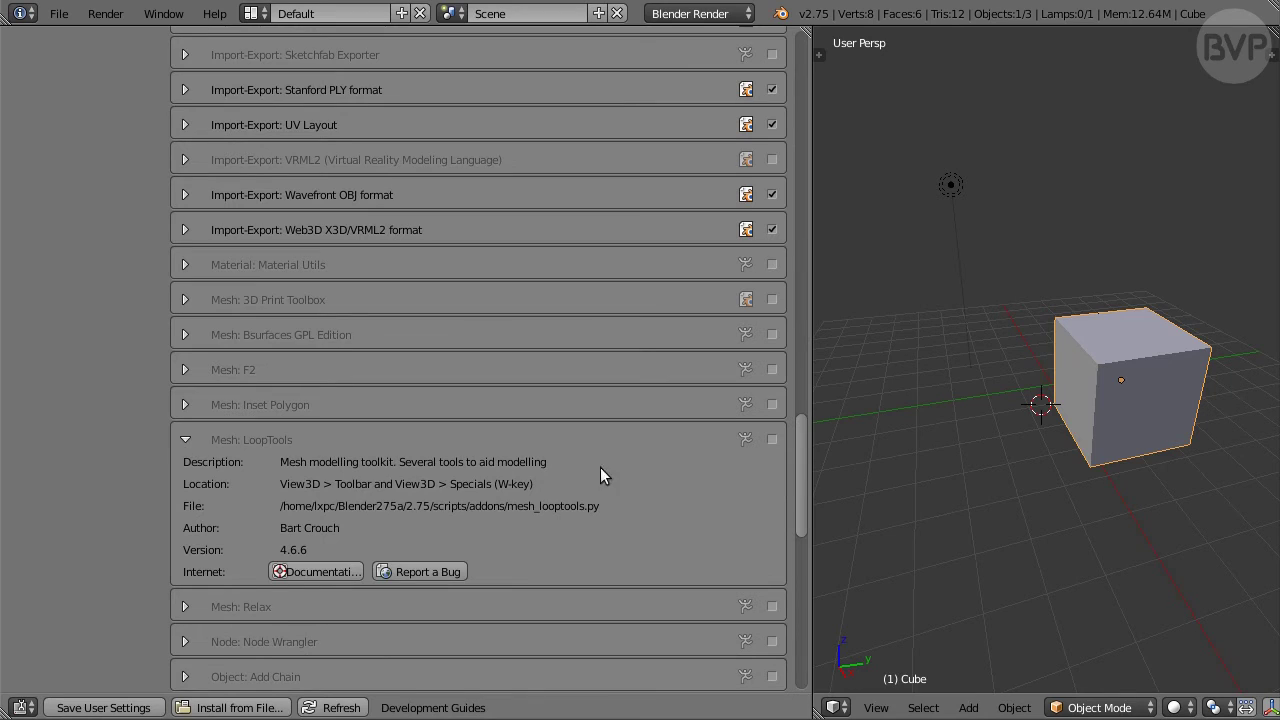
pyautogui.click(771, 439)
# Step: View the LoopTools commands in the tool shelf with the cube in Edit Mode, then return to Object Mode
pyautogui.press('Tab')
pyautogui.press('t')
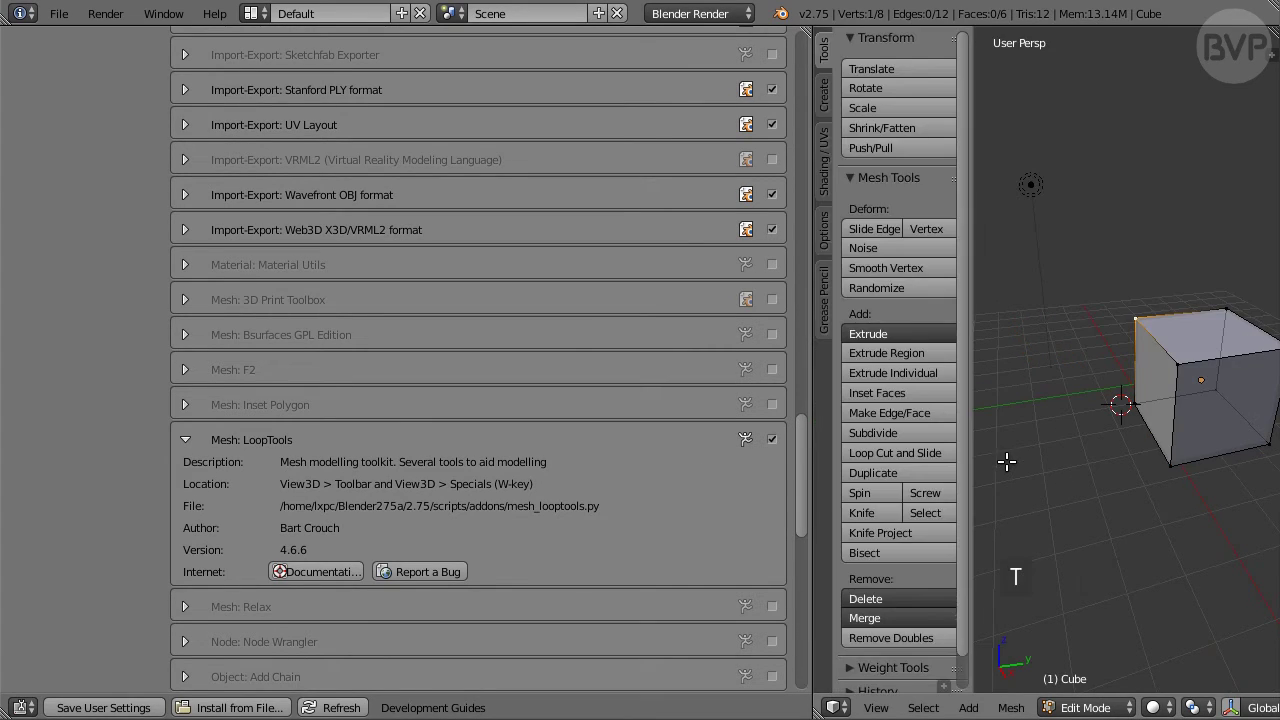
pyautogui.moveTo(976, 474); pyautogui.dragTo(1020, 474)
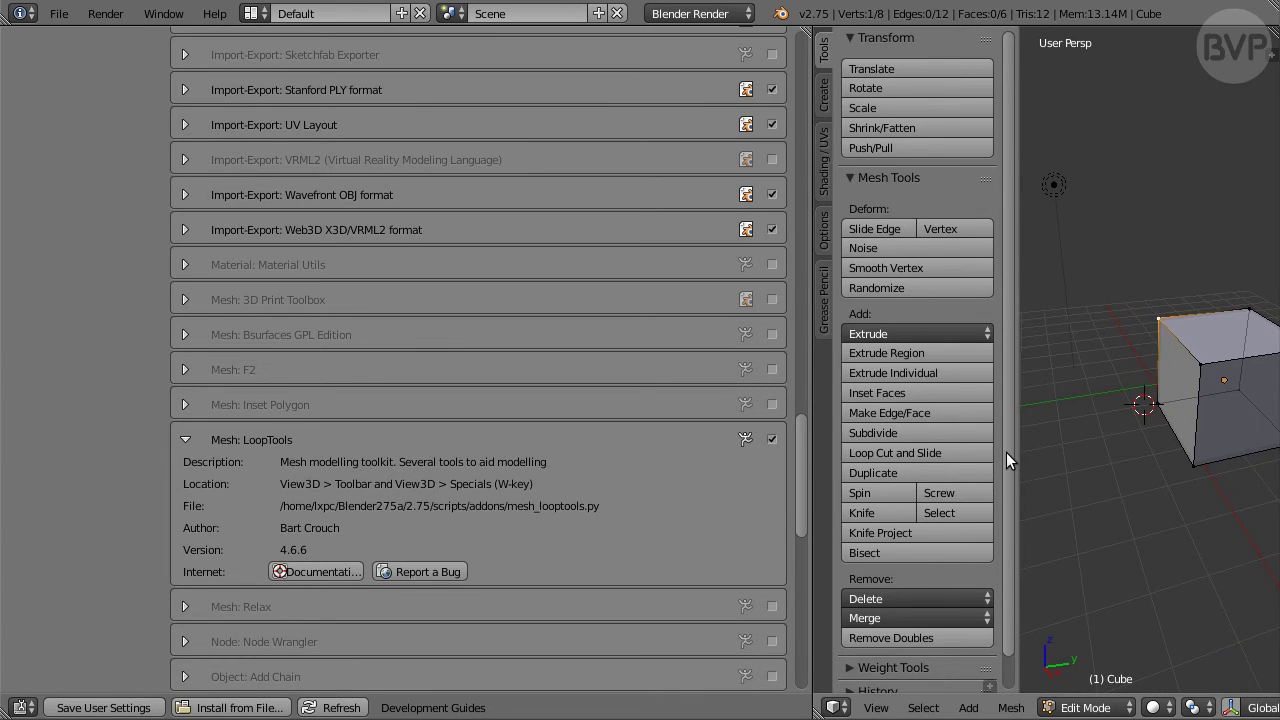
pyautogui.scroll(-1, 1006, 455)
pyautogui.scroll(-5, 1006, 622)
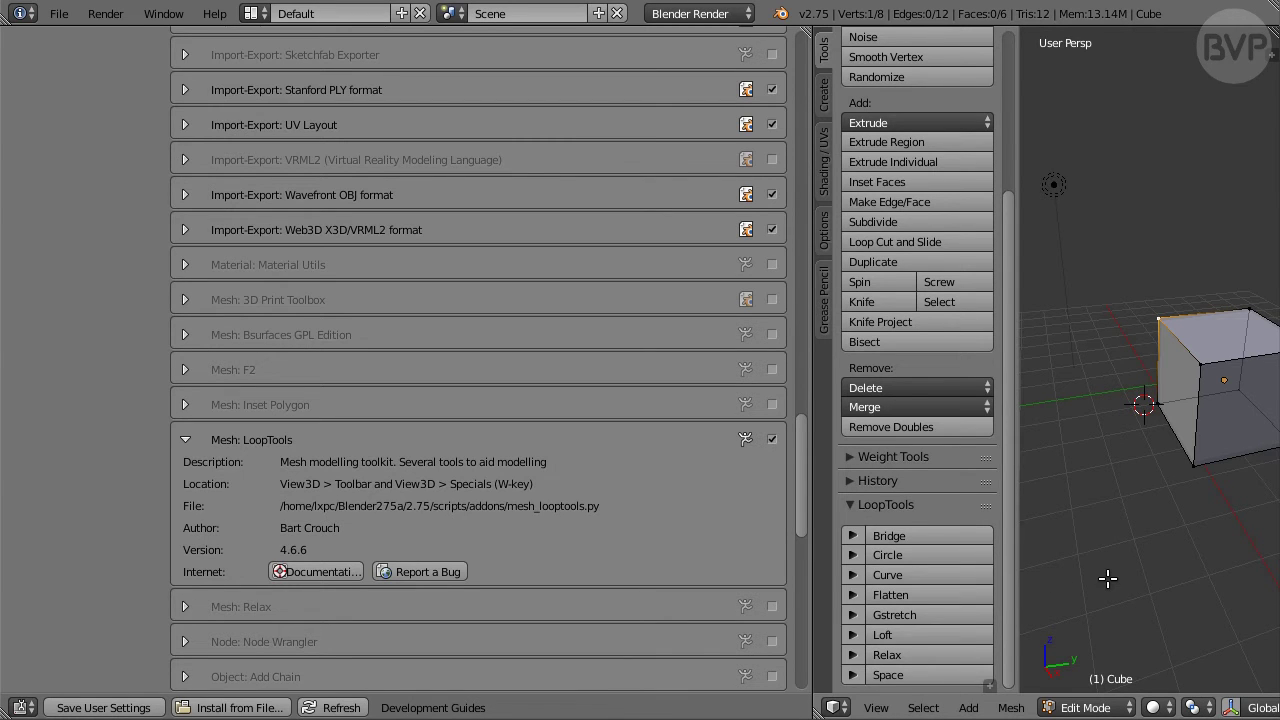
pyautogui.press('t')
pyautogui.press('Tab')
# Step: Set the Grid color of the 3D View theme to an HSV value (V) of 0.3
pyautogui.moveTo(802, 472); pyautogui.dragTo(803, 80)
pyautogui.click(540, 45)
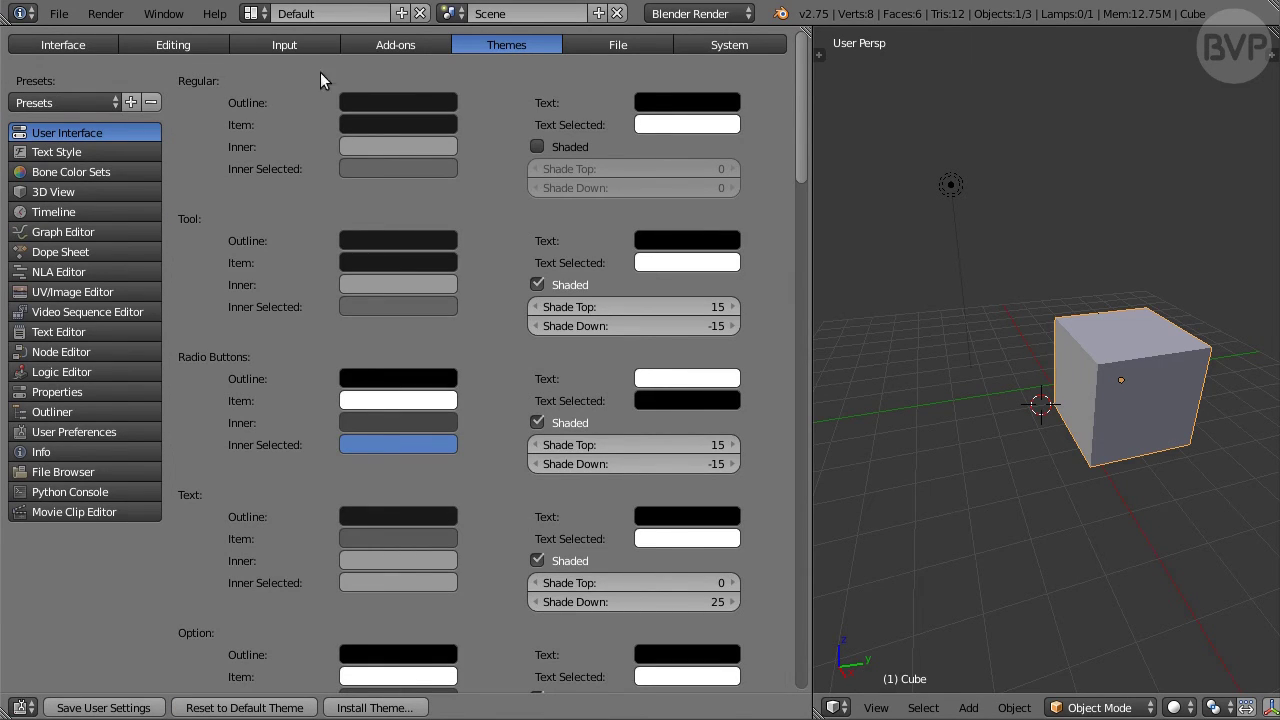
pyautogui.click(89, 98)
pyautogui.click(134, 189)
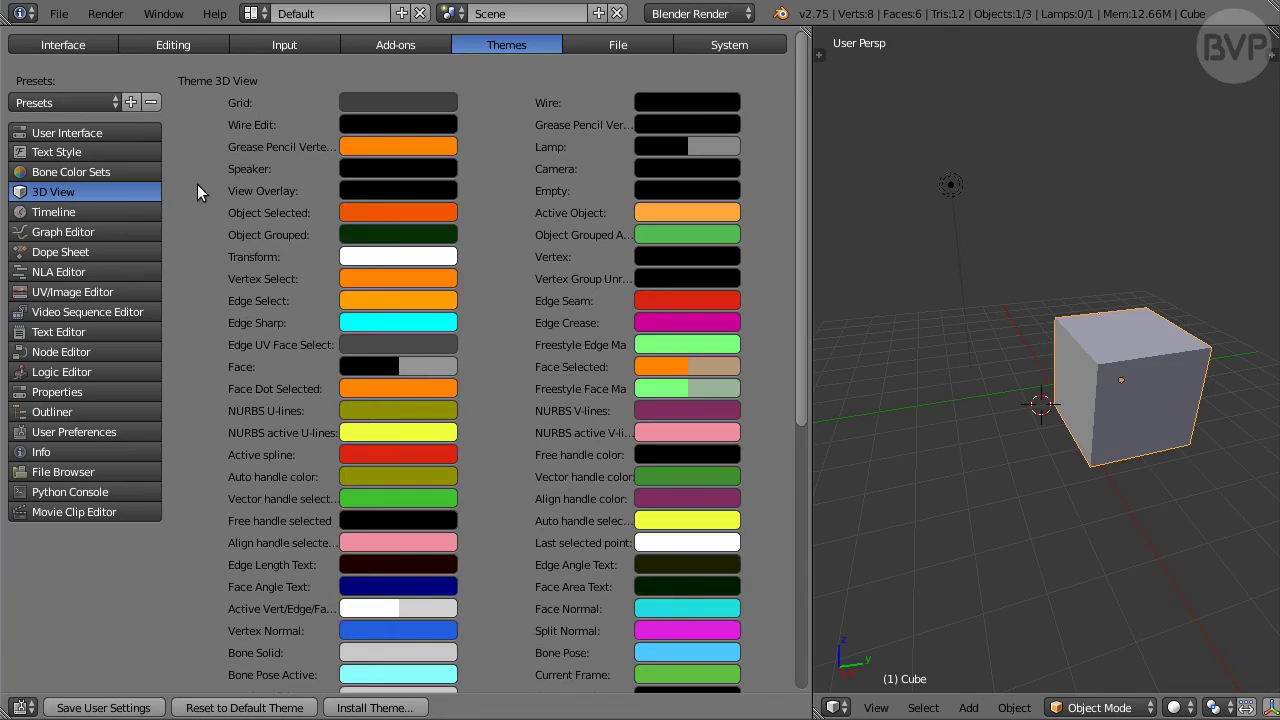
pyautogui.click(385, 102)
pyautogui.click(449, 292)
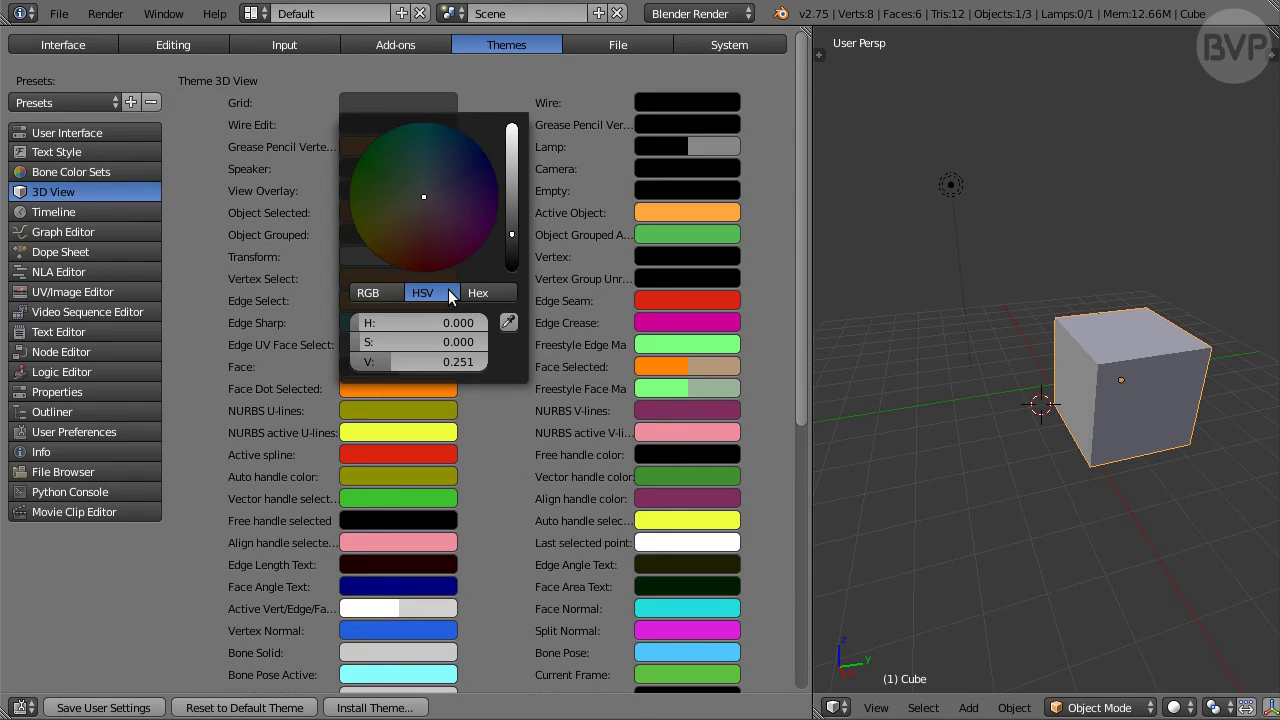
pyautogui.click(442, 362)
pyautogui.write('0.3')
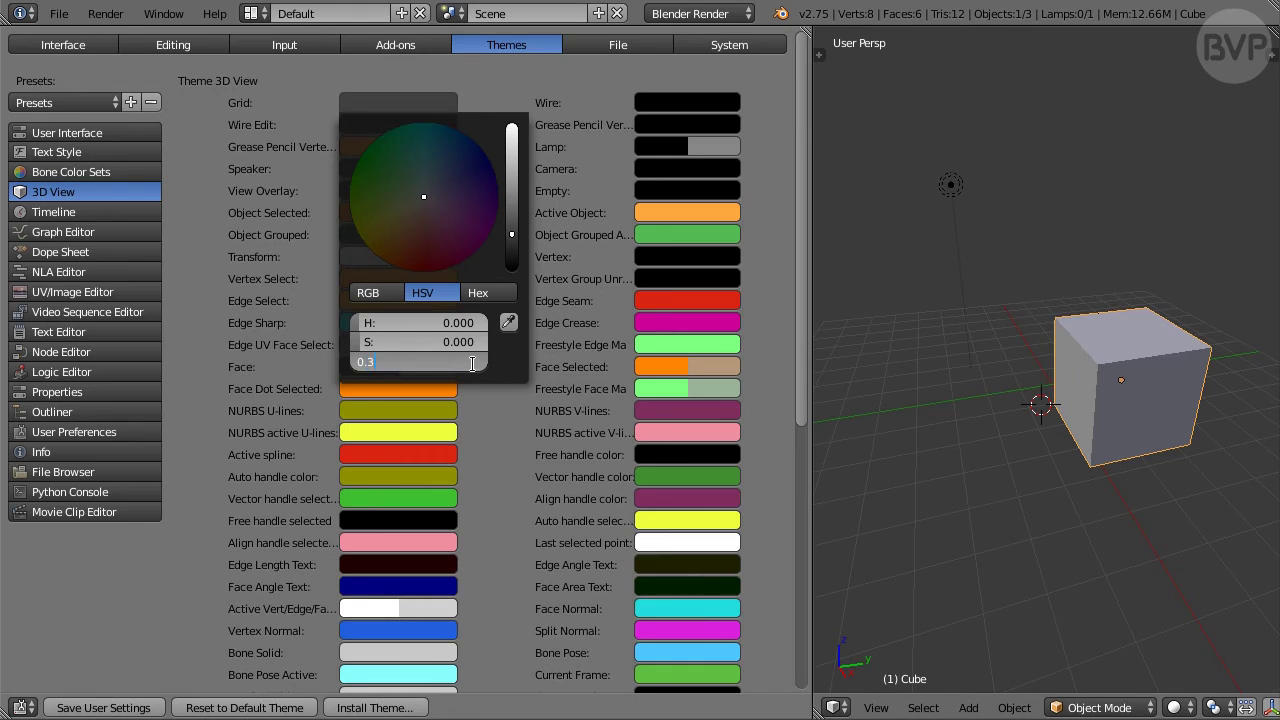
pyautogui.press('Return')
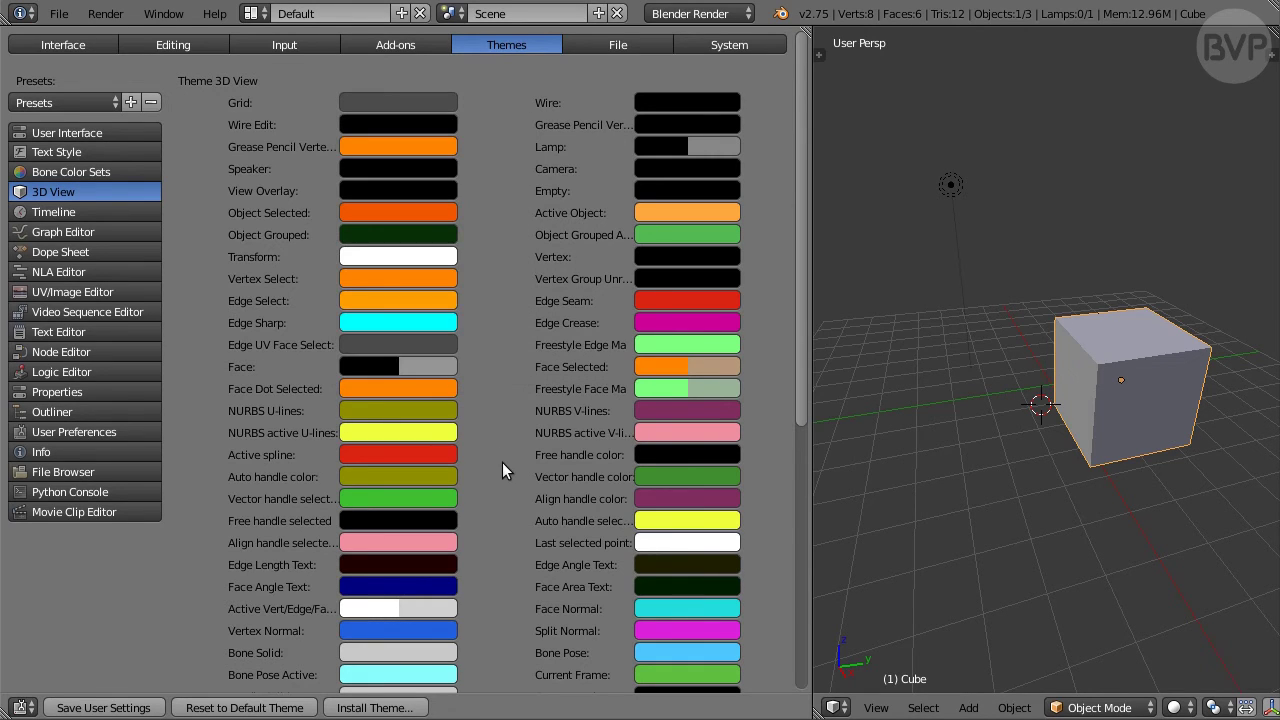
# Step: Examine the recolored grid up close in the front orthographic view and again in an angled perspective view
pyautogui.press('KP_1')
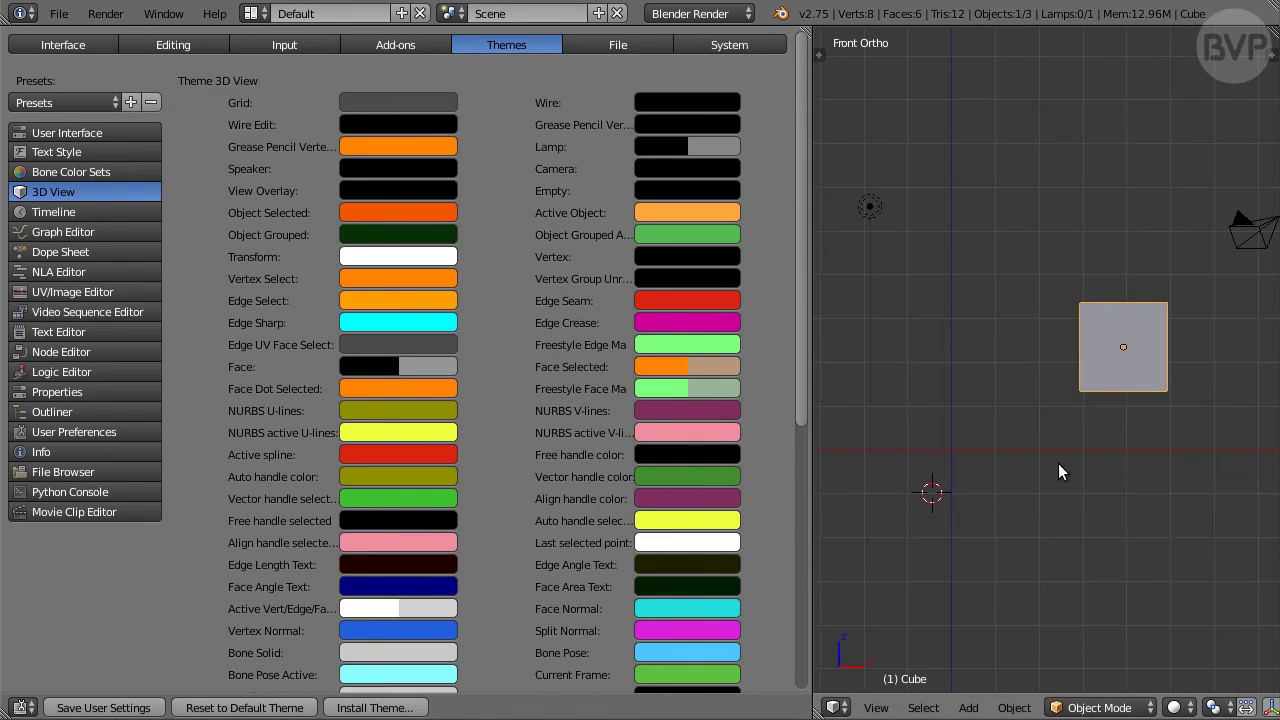
pyautogui.scroll(1, 1062, 460)
pyautogui.scroll(4, 1068, 455)
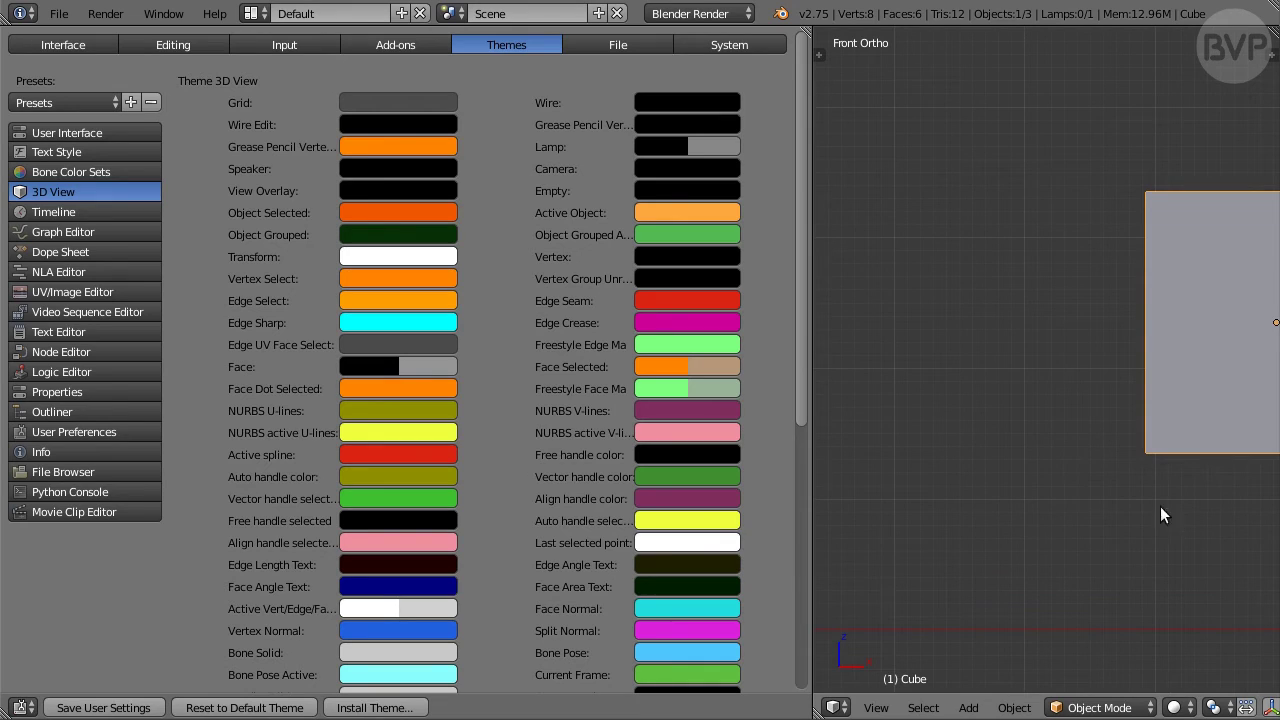
pyautogui.keyDown('shift'); pyautogui.moveTo(1188, 514); pyautogui.dragTo(920, 504, button='middle'); pyautogui.keyUp('shift')
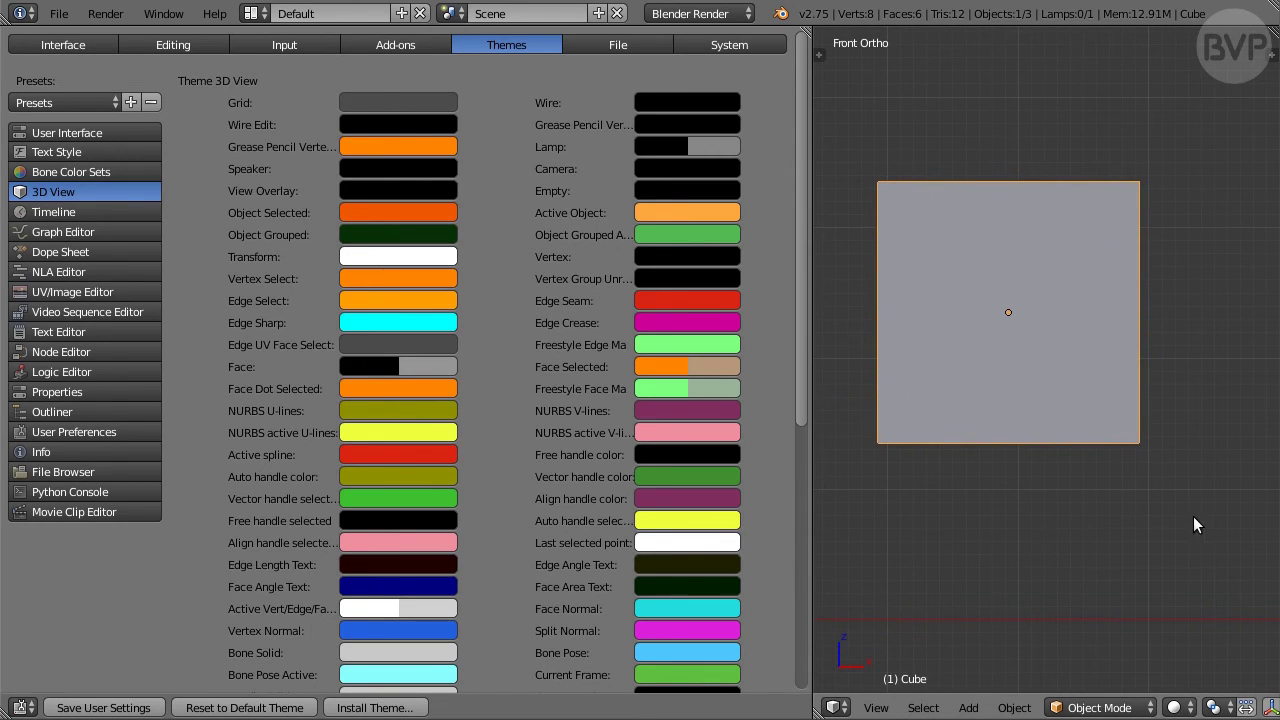
pyautogui.scroll(-4, 1194, 516)
pyautogui.press('KP_5')
pyautogui.moveTo(1194, 516); pyautogui.dragTo(901, 541, button='middle')
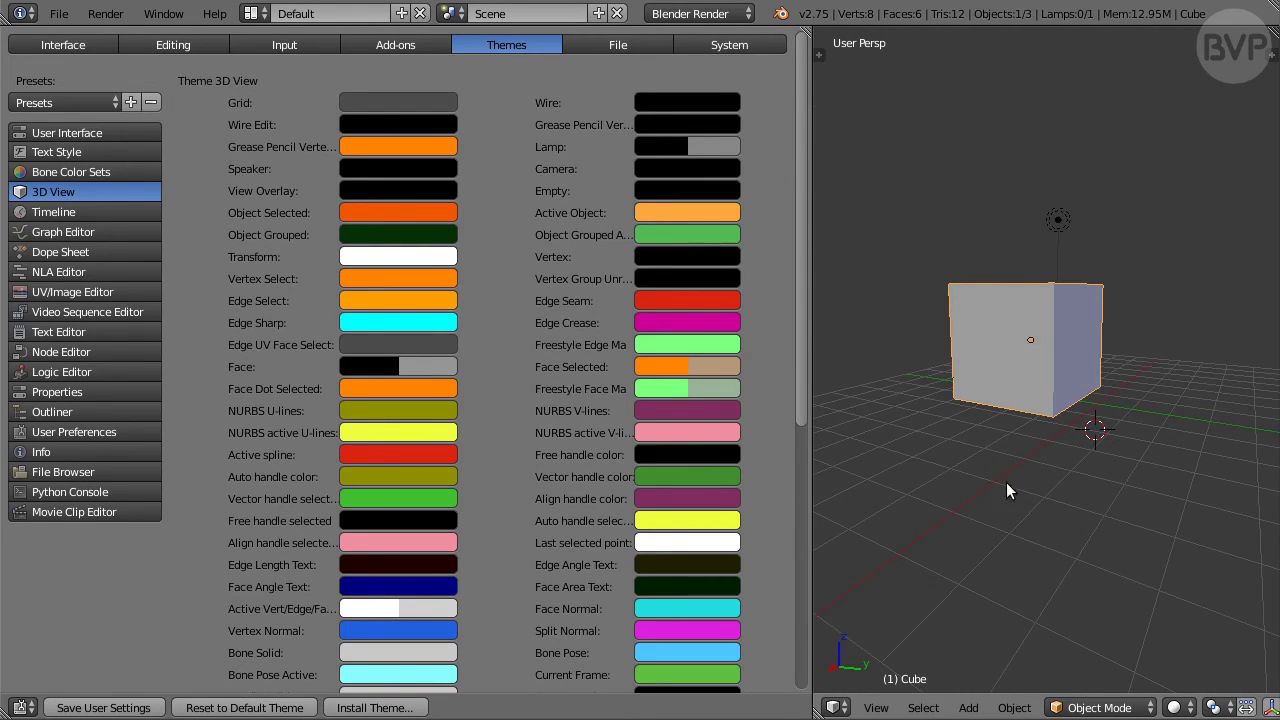
# Step: Disable Load UI and lower the Save Versions number by one in the File preferences
pyautogui.click(647, 44)
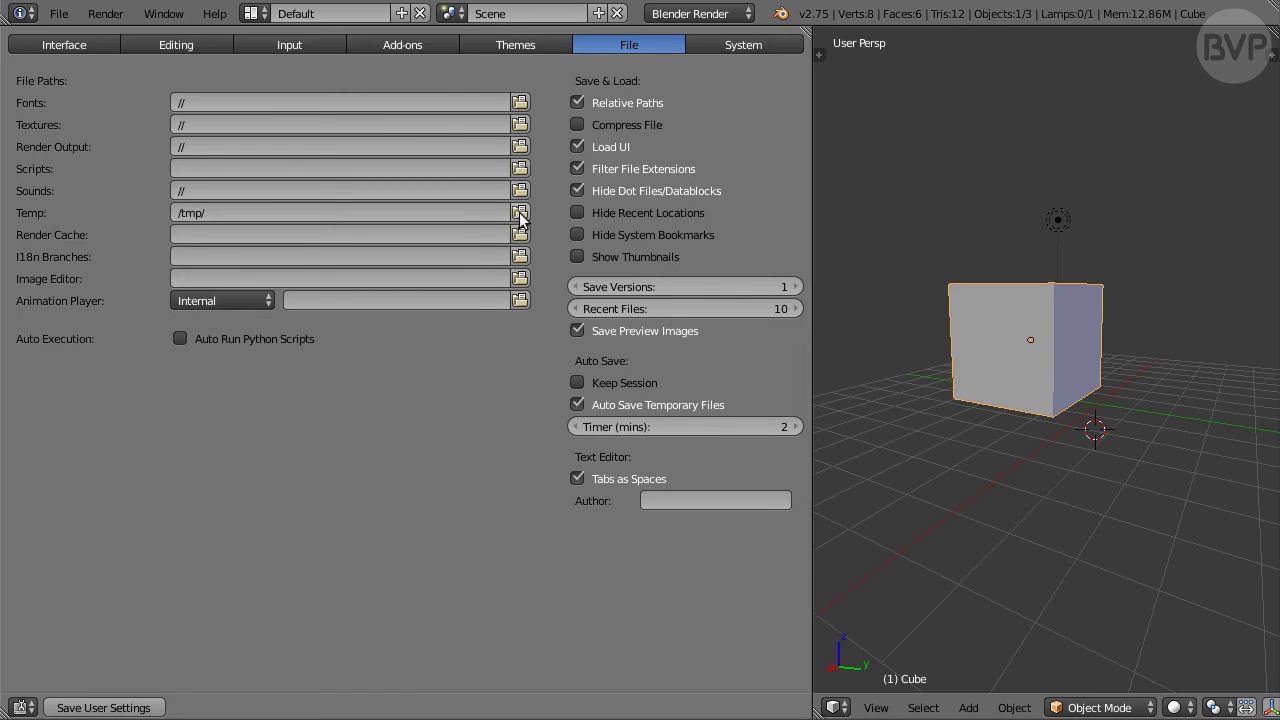
pyautogui.click(624, 149)
pyautogui.click(576, 287)
# Step: Check the available Compute Device options in the System preferences
pyautogui.click(779, 45)
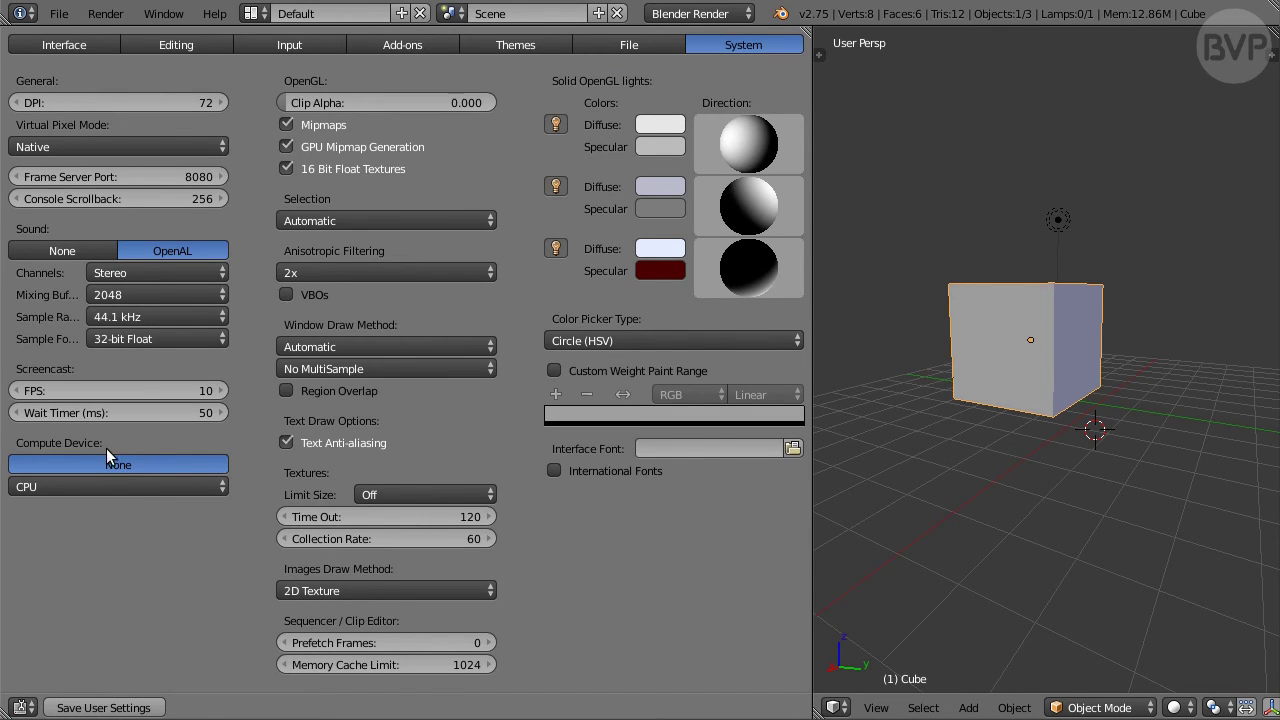
pyautogui.click(142, 485)
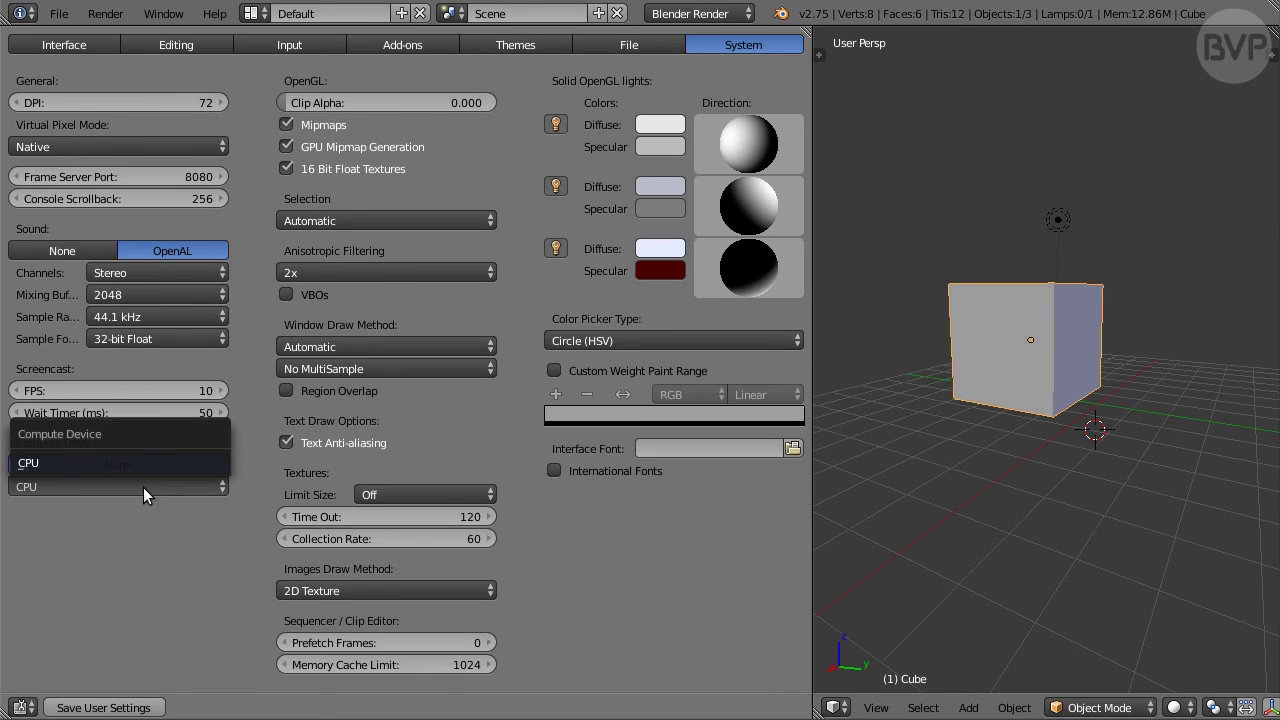
pyautogui.click(256, 460)
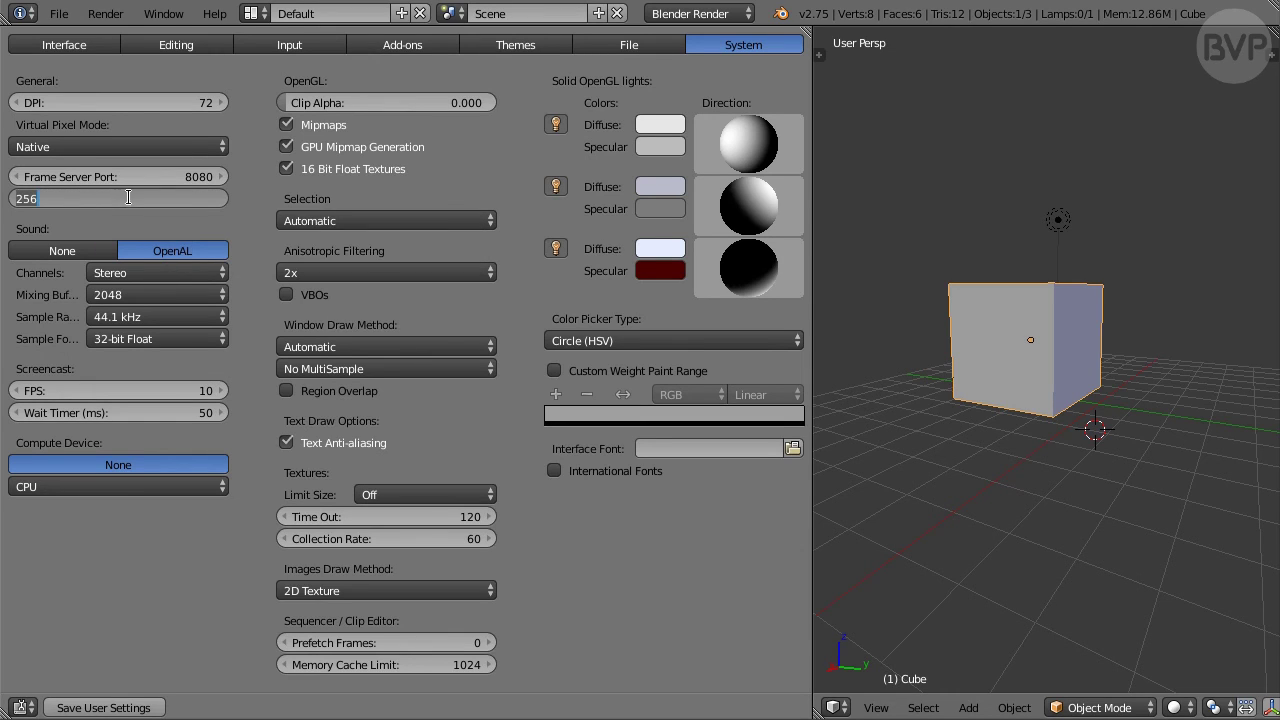
# Step: Set Console Scrollback to 1024 and the audio Sample Rate to 48 kHz
pyautogui.click(135, 198)
pyautogui.write('1024')
pyautogui.press('Return')
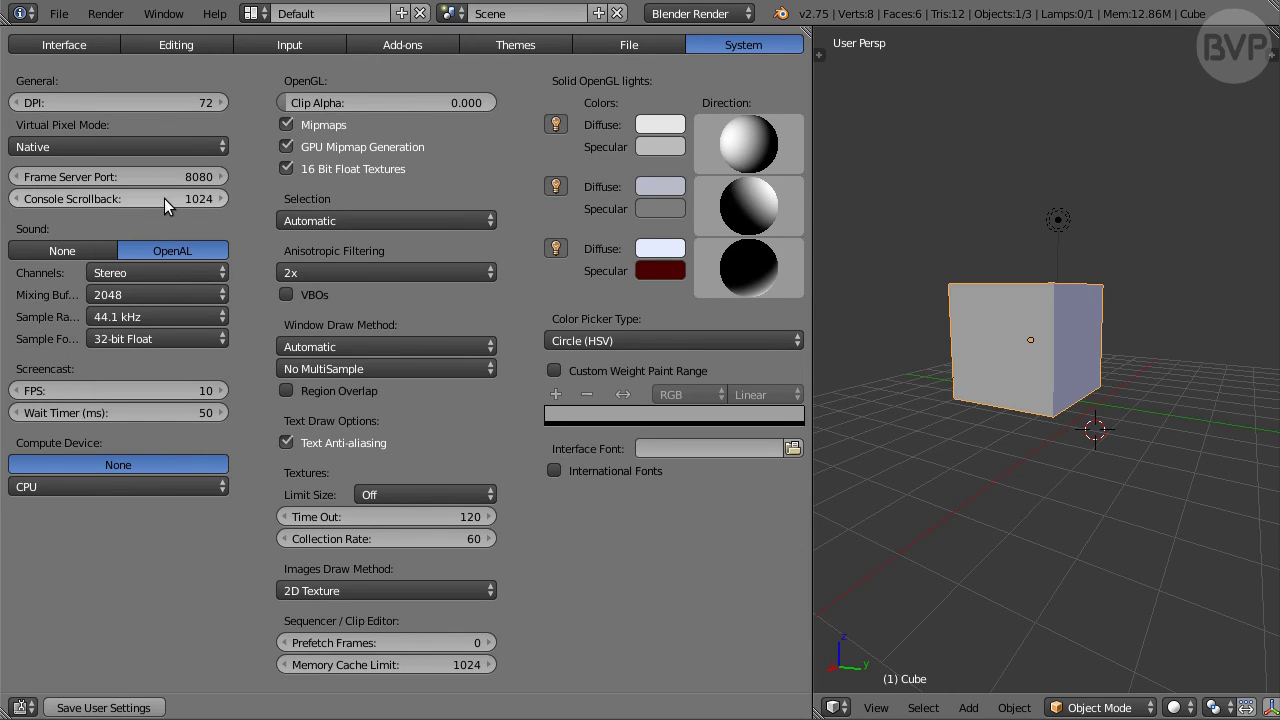
pyautogui.click(189, 315)
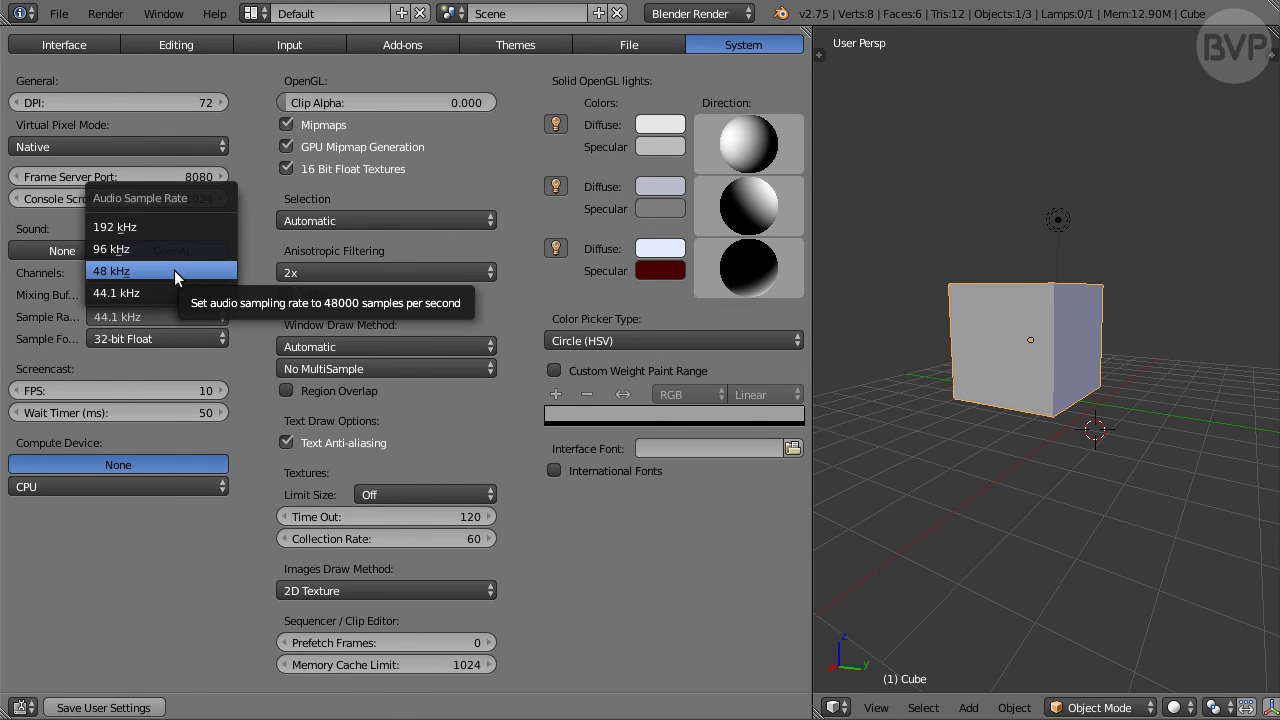
pyautogui.click(212, 271)
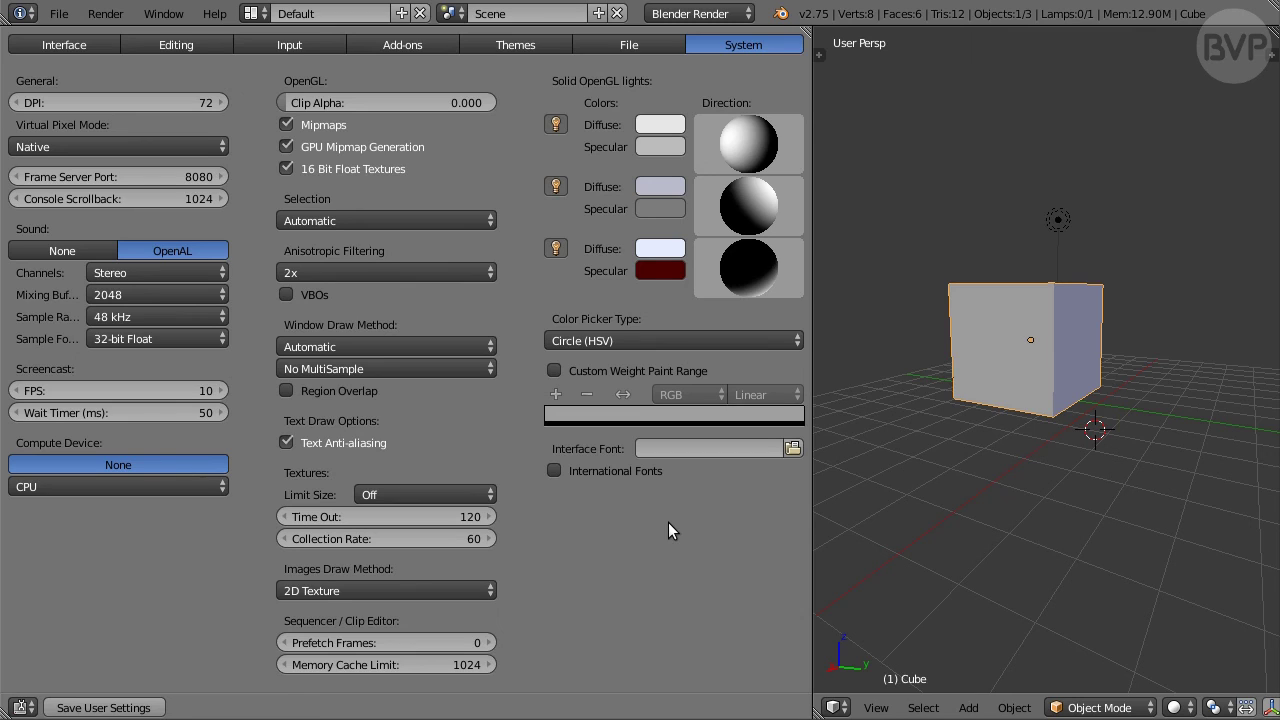
# Step: Save the user settings and change the User Preferences area to a 3D View
pyautogui.click(150, 708)
pyautogui.click(24, 707)
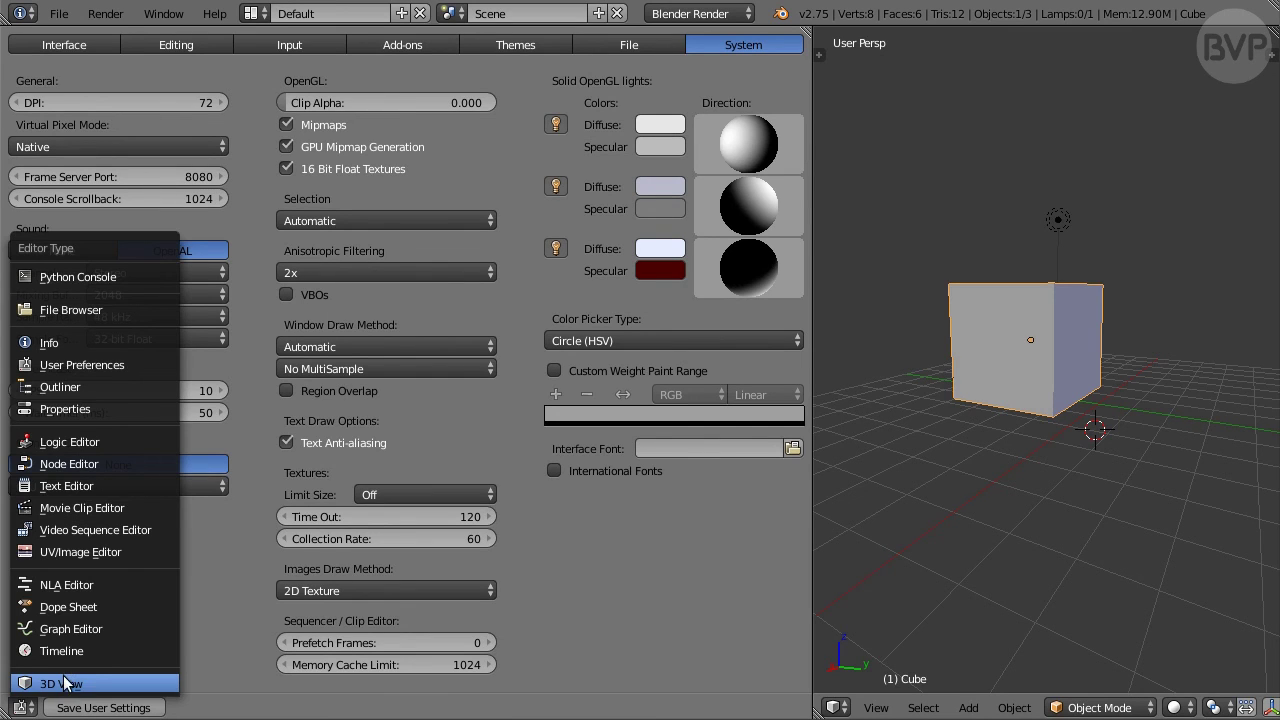
pyautogui.click(100, 684)
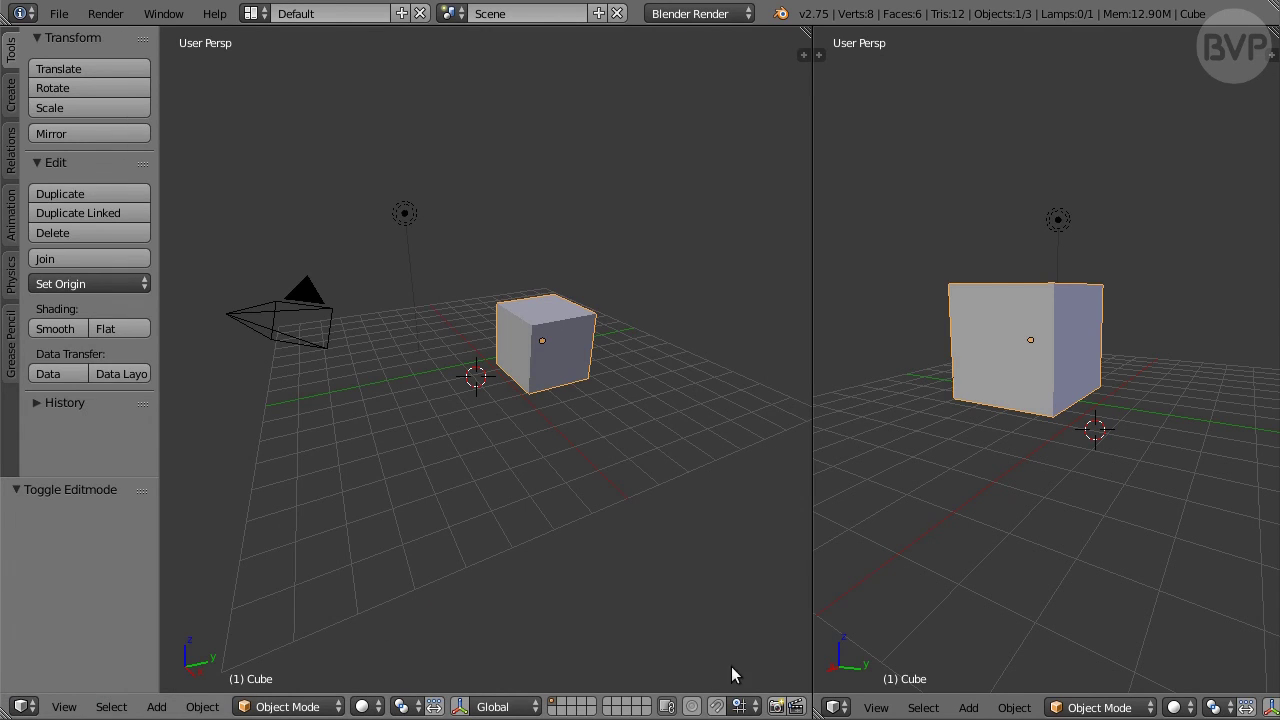
# Step: Change the second 3D View beside the main one to a Properties editor and narrow it to a slim column
pyautogui.click(836, 707)
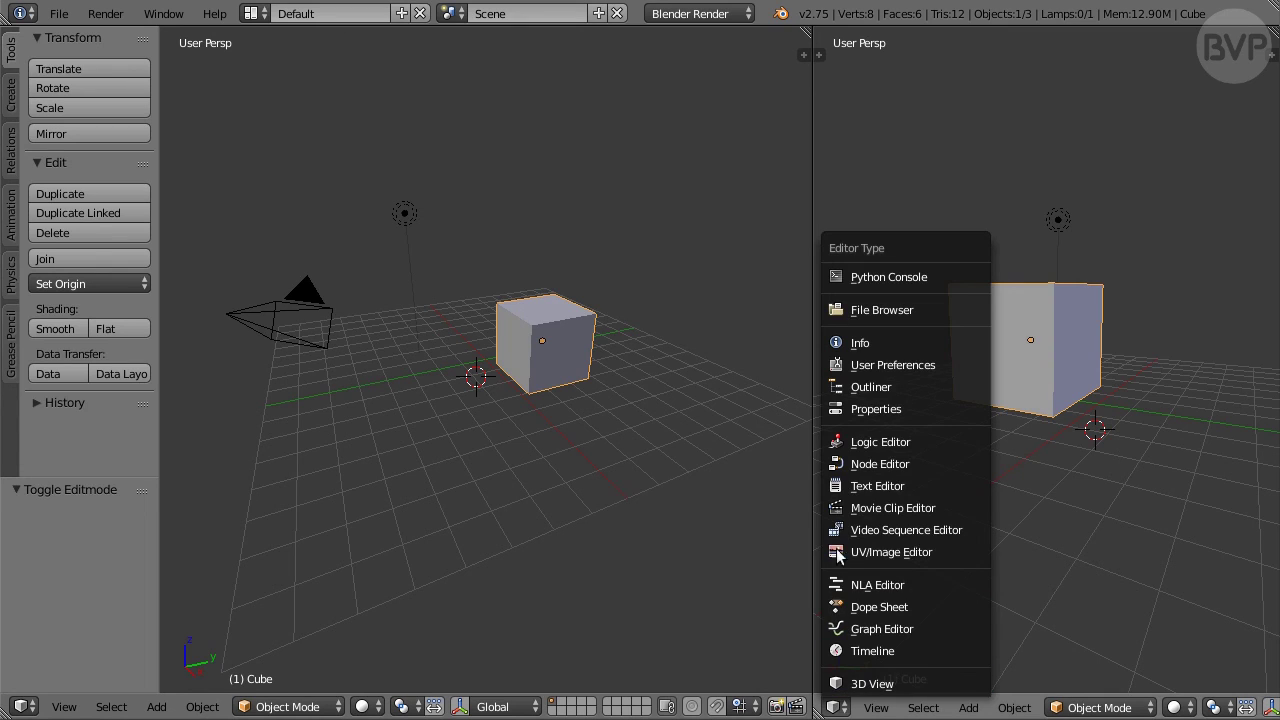
pyautogui.click(934, 408)
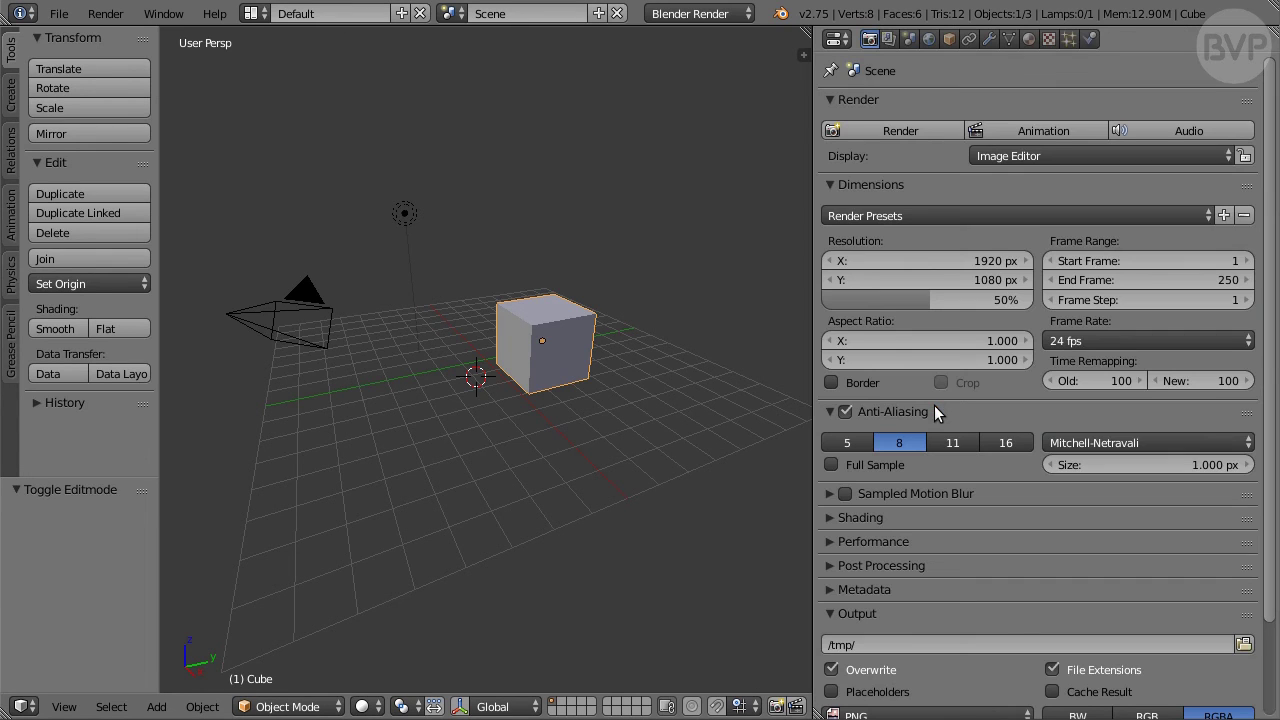
pyautogui.moveTo(813, 397); pyautogui.dragTo(1048, 402)
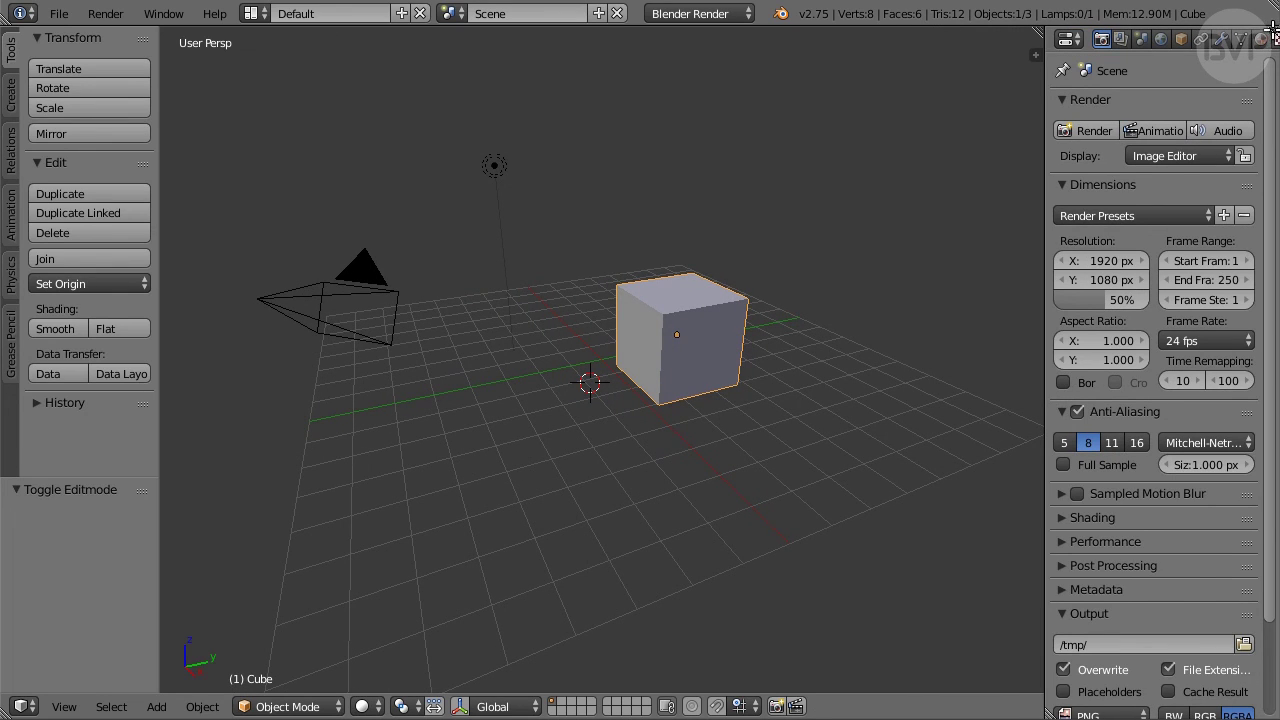
# Step: Split a short area off the upper part of the Properties editor and make it an Outliner
pyautogui.moveTo(1272, 34); pyautogui.dragTo(1268, 243)
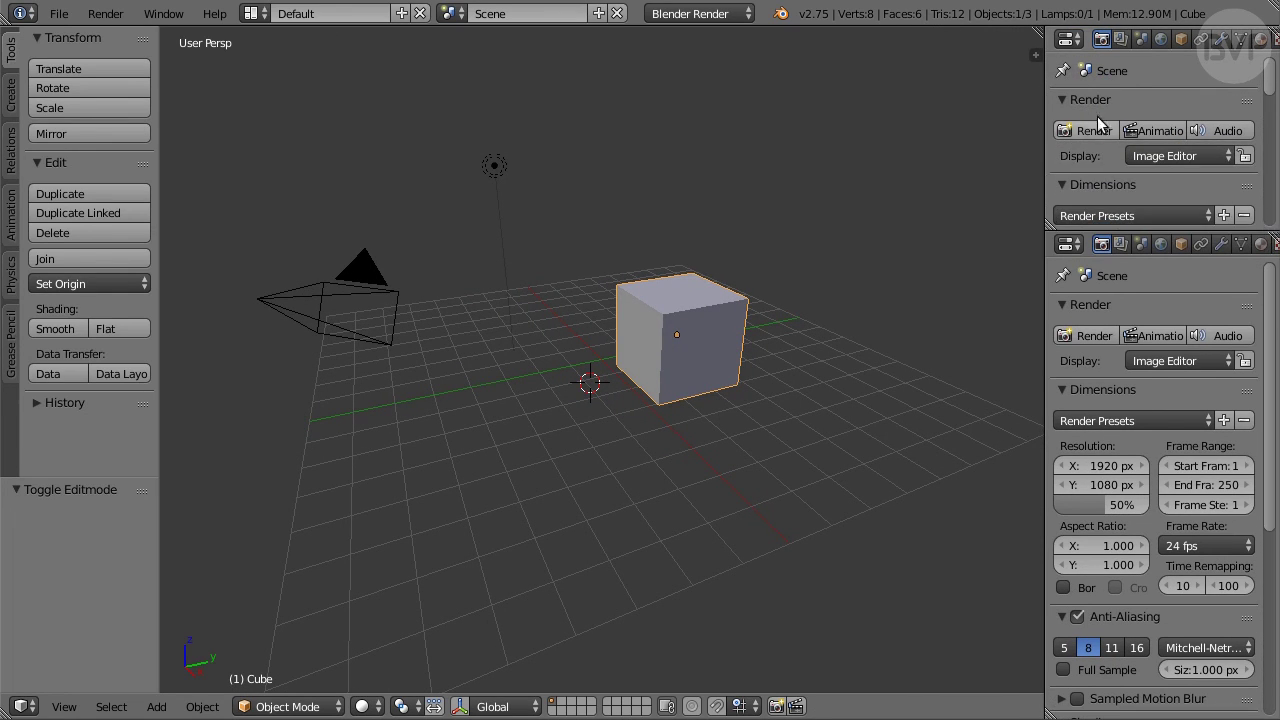
pyautogui.click(1069, 40)
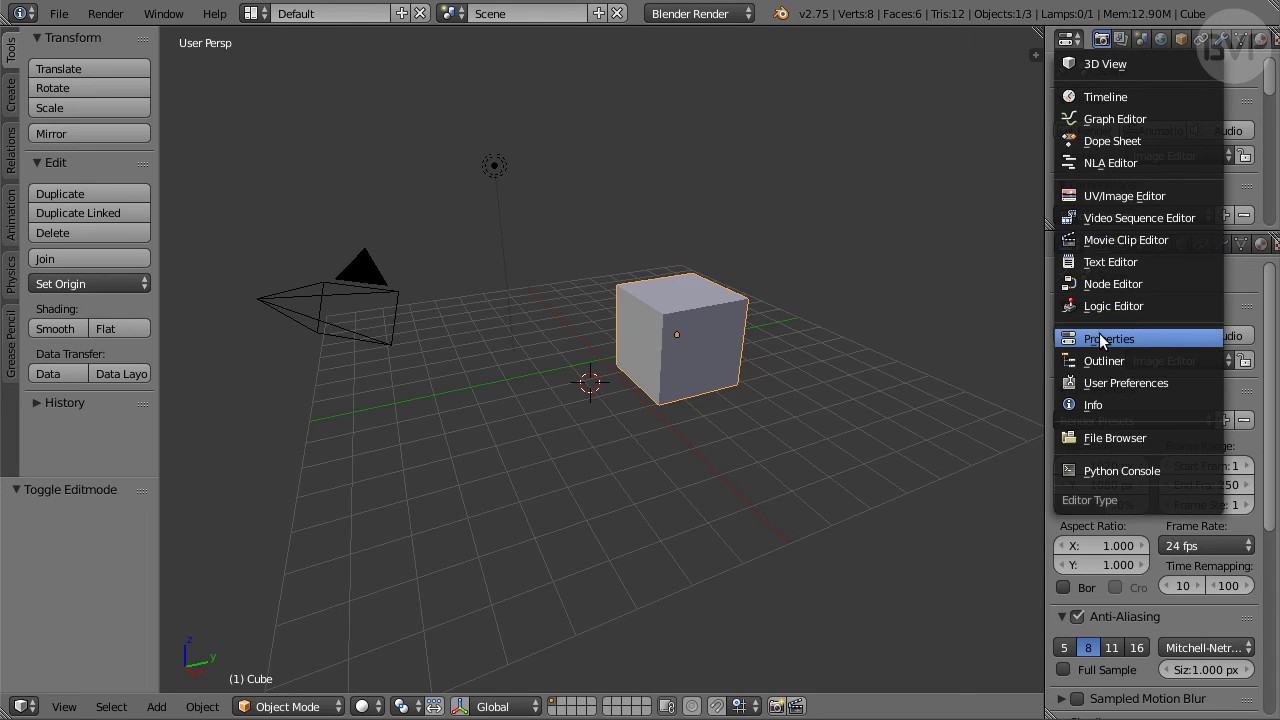
pyautogui.click(1167, 362)
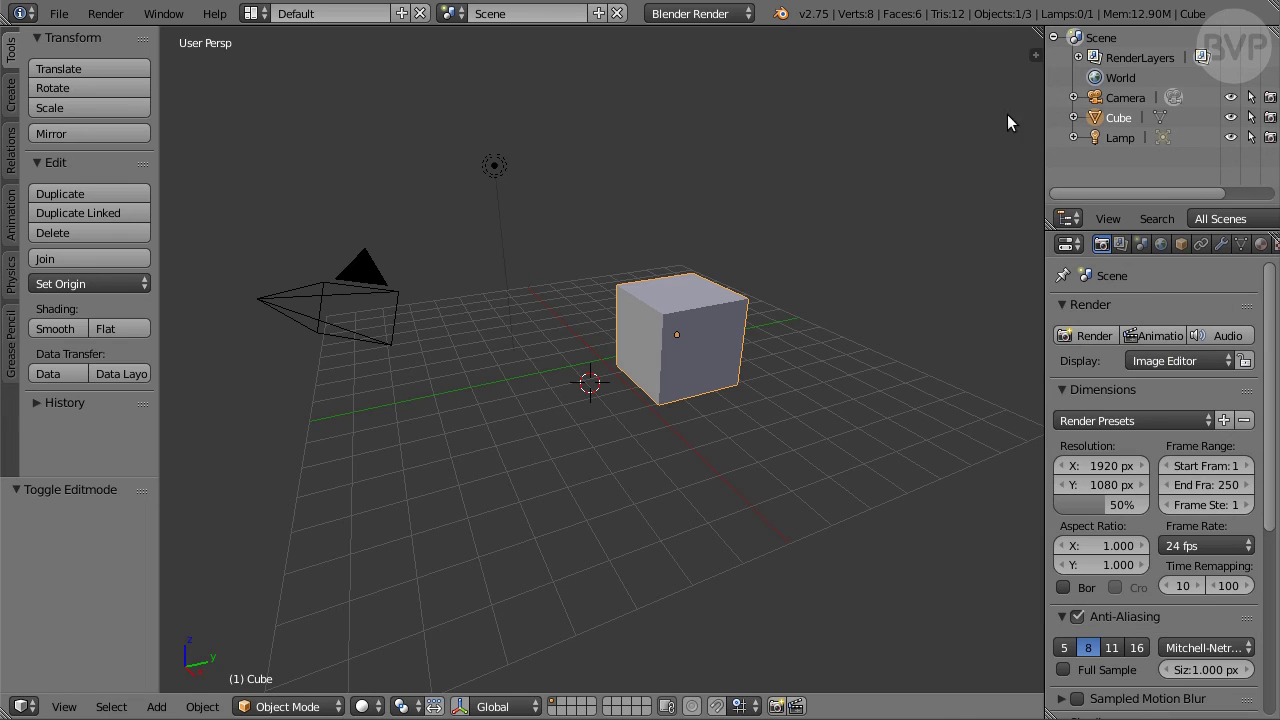
# Step: Split a thin strip off the main 3D View's lower edge, make it a Timeline, and enlarge it slightly to reveal the frame ruler
pyautogui.moveTo(1038, 31); pyautogui.dragTo(1050, 690)
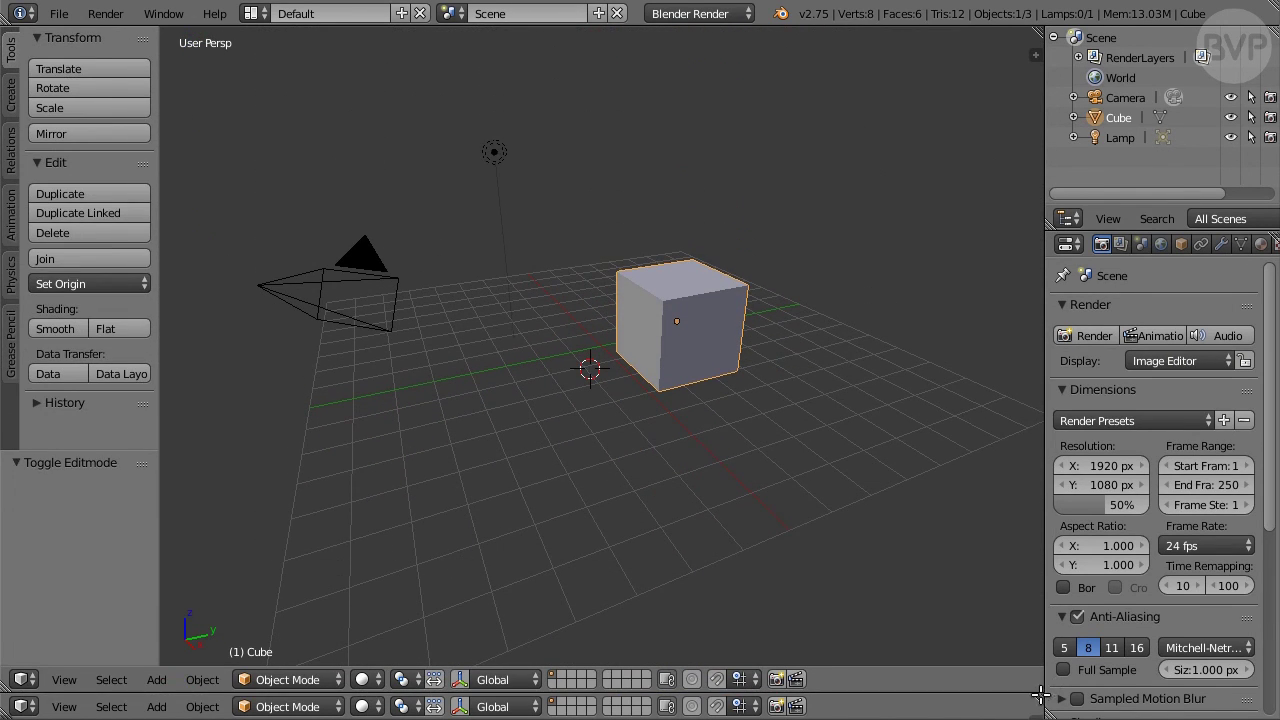
pyautogui.click(26, 705)
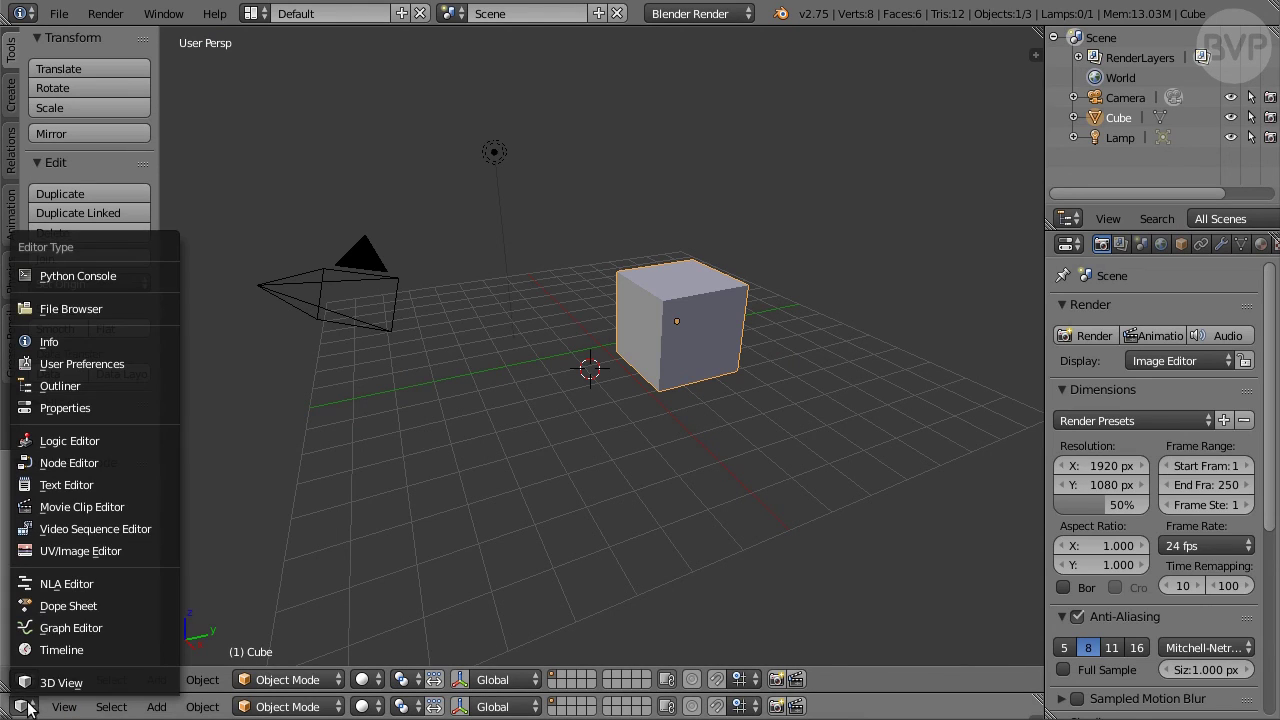
pyautogui.click(102, 649)
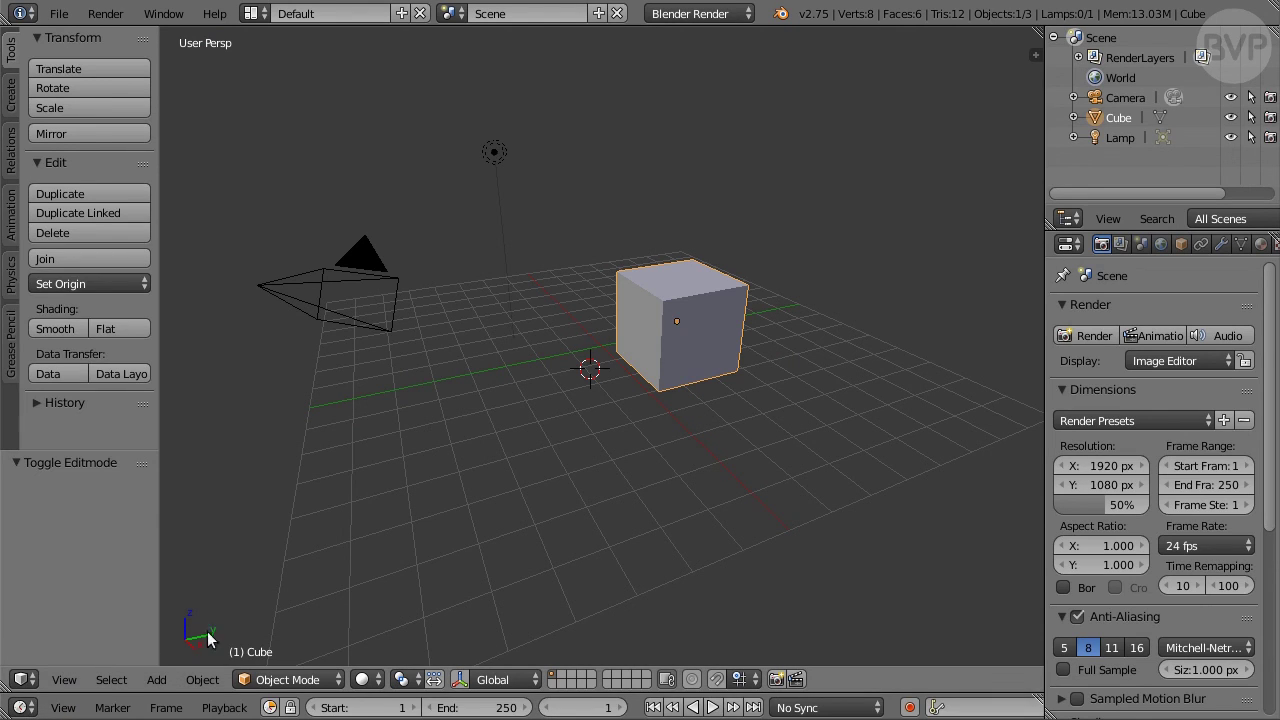
pyautogui.moveTo(726, 692); pyautogui.dragTo(750, 676)
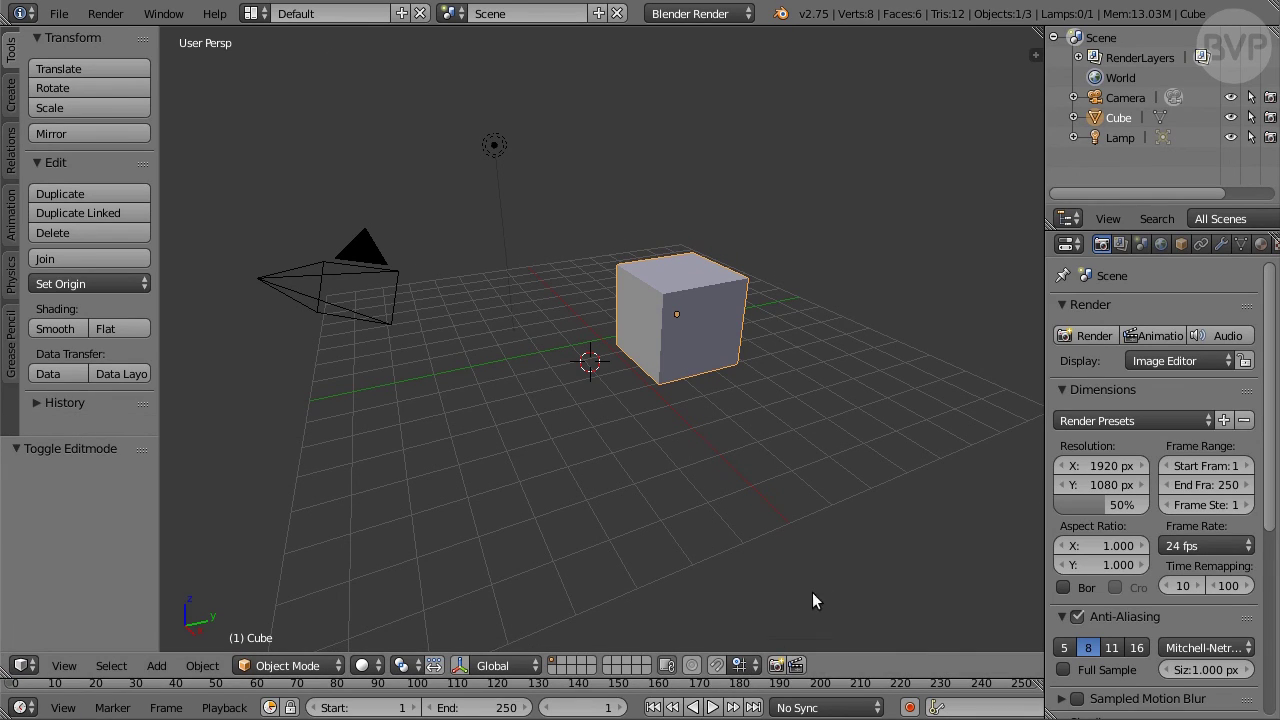